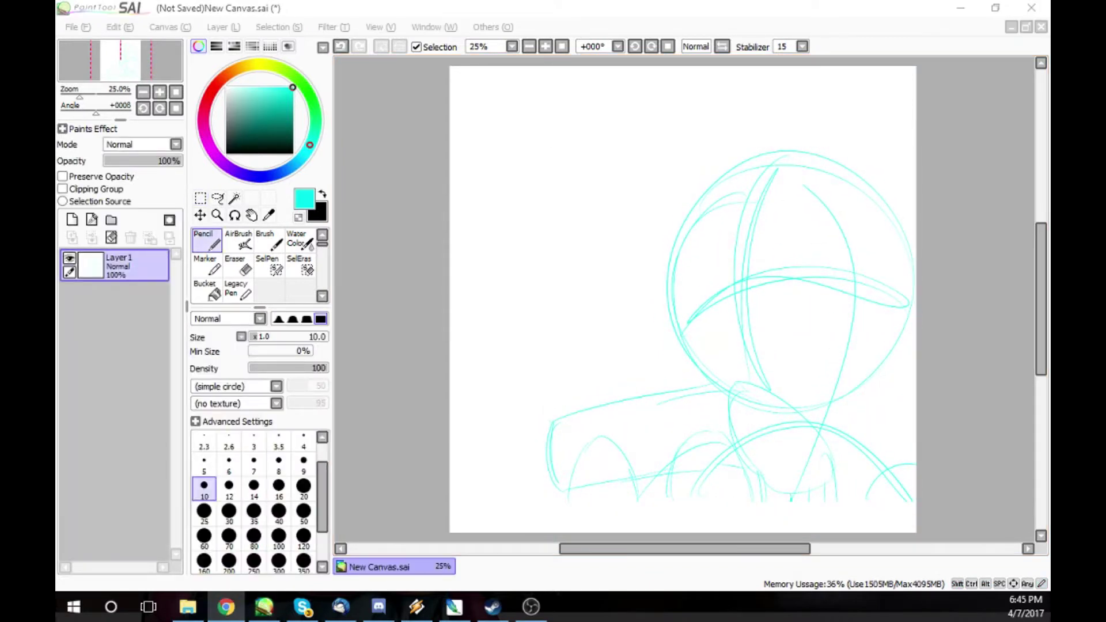
- Sketch the fingers of the drooping hand and rework the top edge and jagged end of the outstretched limb
mouse_move(762, 485)
left_mouse_down()
mouse_move(786, 488)
mouse_move(794, 532)
left_mouse_up()
left_click_drag(808, 482, 810, 533)
left_click_drag(826, 476, 820, 535)
left_click_drag(729, 383, 564, 411)
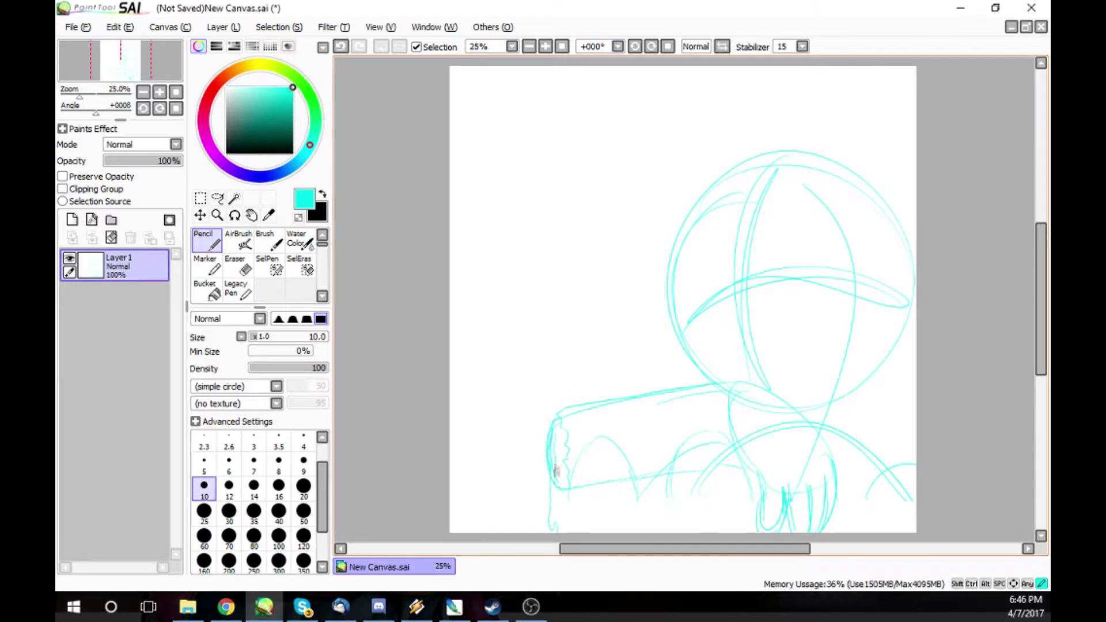
- Sketch the rounded outlines of the two feet along the lower edge of the canvas
left_click_drag(712, 426, 673, 531)
left_click_drag(739, 455, 751, 531)
left_click_drag(599, 442, 636, 531)
left_click_drag(597, 443, 563, 531)
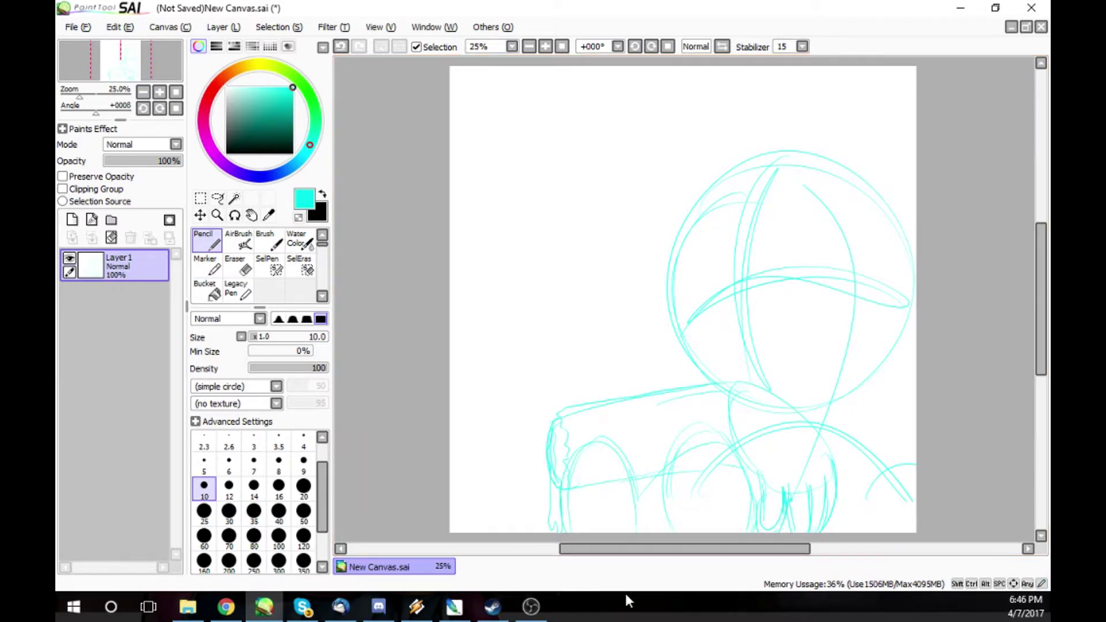
- Sketch both large pointed ears on top of the head, with outer outlines and inner contours
left_click_drag(867, 138, 872, 196)
left_click_drag(916, 101, 916, 225)
left_click_drag(648, 86, 700, 210)
mouse_move(867, 161)
left_mouse_down()
mouse_move(868, 202)
mouse_move(897, 232)
left_mouse_up()
left_click_drag(662, 92, 679, 206)
left_click_drag(707, 66, 763, 134)
left_click_drag(732, 90, 752, 164)
left_click_drag(915, 78, 845, 124)
mouse_move(855, 122)
left_mouse_down()
mouse_move(886, 200)
mouse_move(916, 231)
left_mouse_up()
left_click_drag(878, 107, 915, 201)
left_click_drag(663, 113, 726, 170)
left_click_drag(694, 68, 769, 151)
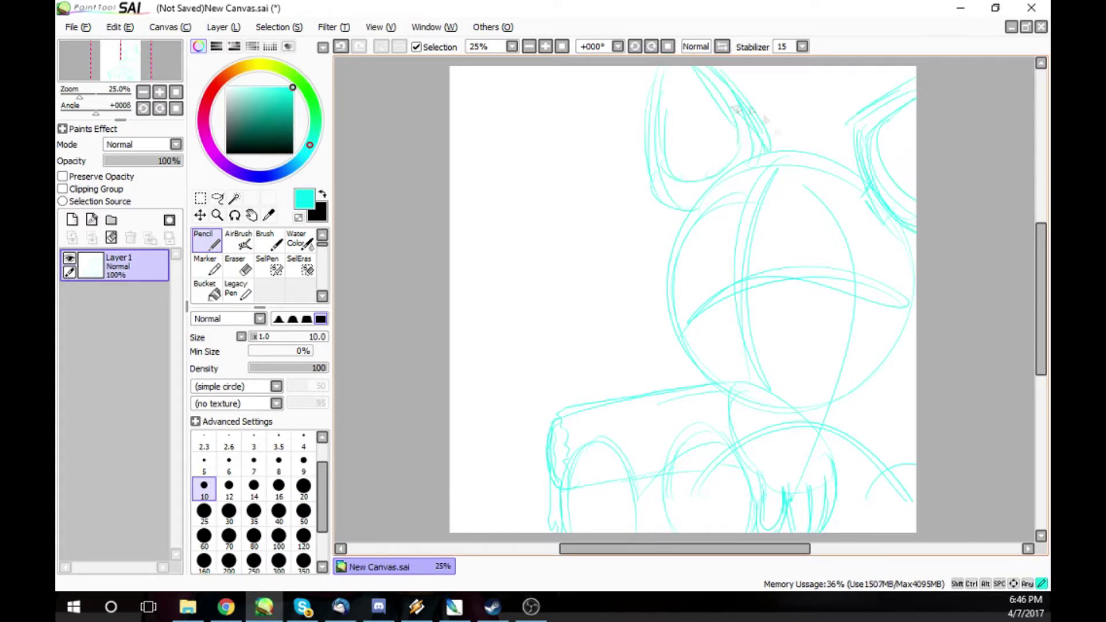
- Sketch a hair tuft between the ears and reshape the outline of the head and cheeks
mouse_move(733, 108)
left_mouse_down()
mouse_move(814, 156)
mouse_move(844, 122)
left_mouse_up()
mouse_move(700, 199)
left_mouse_down()
mouse_move(652, 319)
mouse_move(916, 377)
left_mouse_up()
left_click_drag(912, 222, 902, 320)
left_click_drag(879, 310, 916, 314)
left_click_drag(652, 317, 712, 375)
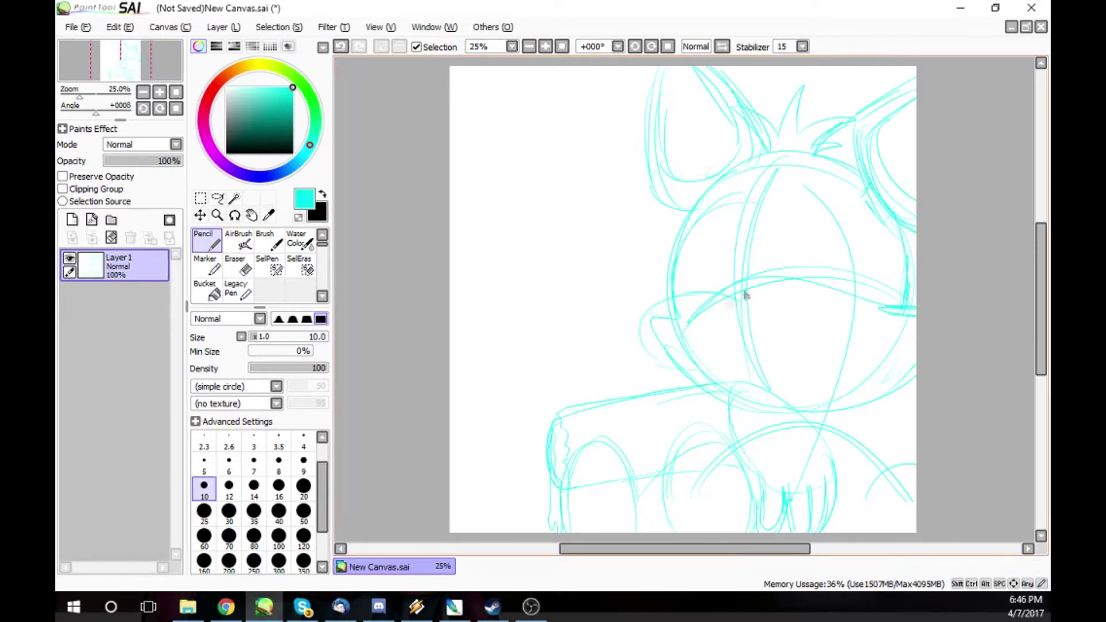
- Sketch the protruding muzzle with a wide open mouth and lower jaw across the head's lower half
left_click_drag(739, 296, 681, 371)
mouse_move(724, 304)
left_mouse_down()
mouse_move(701, 383)
mouse_move(821, 336)
left_mouse_up()
left_click_drag(778, 366, 829, 422)
mouse_move(668, 316)
left_mouse_down()
mouse_move(778, 282)
mouse_move(837, 309)
mouse_move(844, 363)
mouse_move(907, 399)
left_mouse_up()
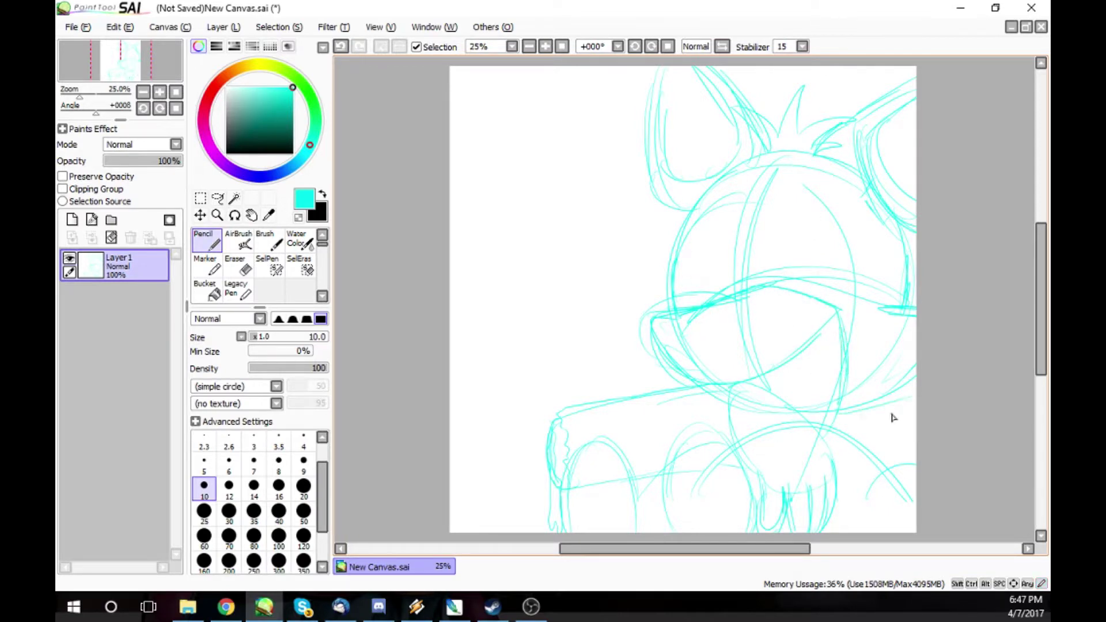
key("alt+Tab")
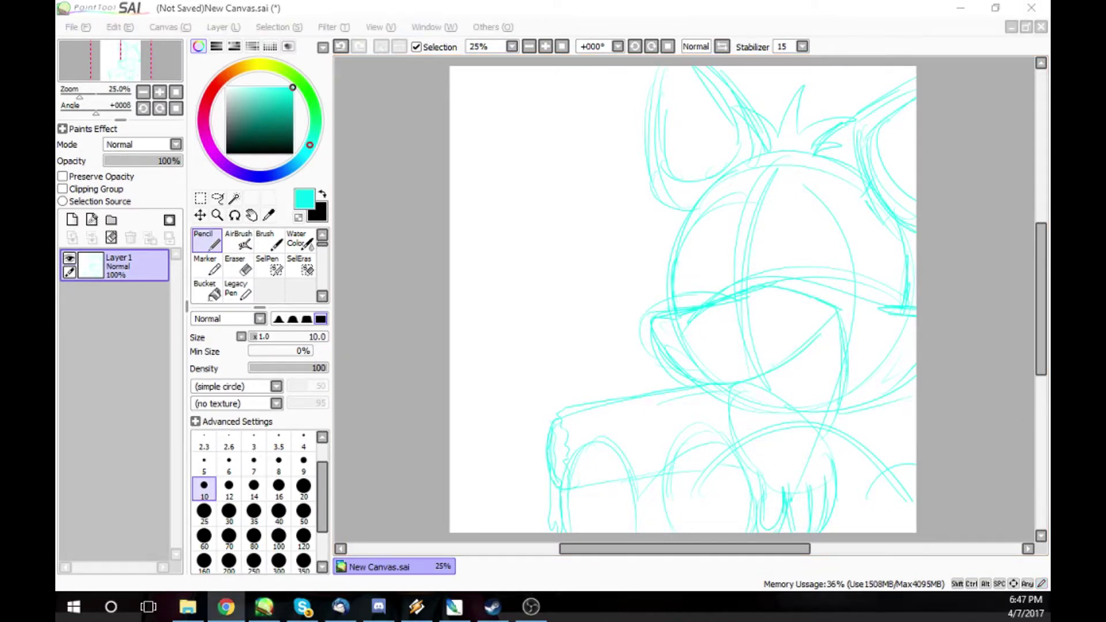
key("alt+Tab")
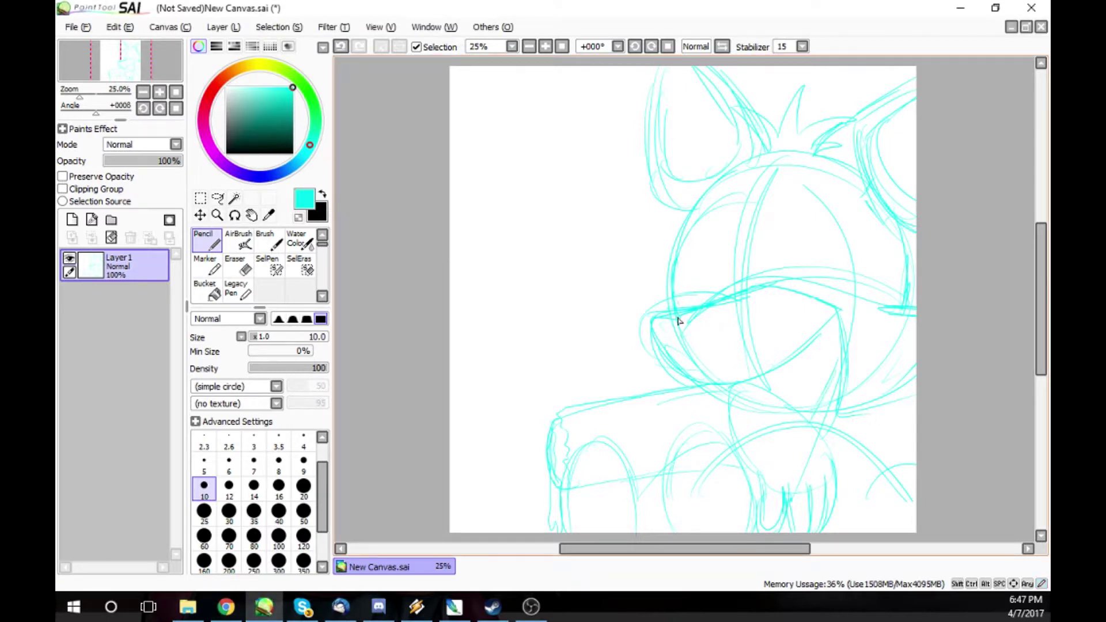
- Add muzzle freckles and jagged teeth to the mouth, and sketch the body contours beneath the head
left_click_drag(720, 387, 704, 444)
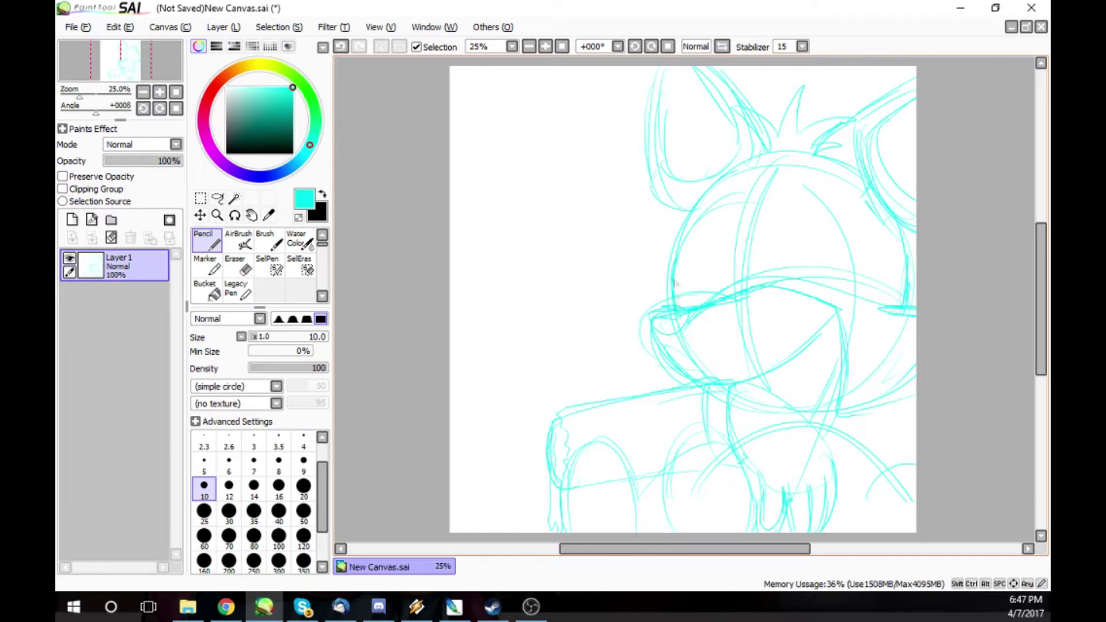
left_click_drag(673, 332, 706, 387)
left_click(699, 345)
left_click(712, 336)
mouse_move(788, 363)
left_mouse_down()
mouse_move(838, 334)
mouse_move(842, 352)
mouse_move(815, 368)
mouse_move(808, 409)
mouse_move(799, 392)
mouse_move(810, 398)
mouse_move(819, 371)
mouse_move(806, 417)
mouse_move(832, 378)
left_mouse_up()
mouse_move(837, 416)
left_mouse_down()
mouse_move(860, 417)
mouse_move(825, 478)
mouse_move(905, 441)
mouse_move(866, 500)
mouse_move(916, 510)
left_mouse_up()
mouse_move(916, 429)
left_mouse_down()
mouse_move(852, 494)
mouse_move(841, 533)
left_mouse_up()
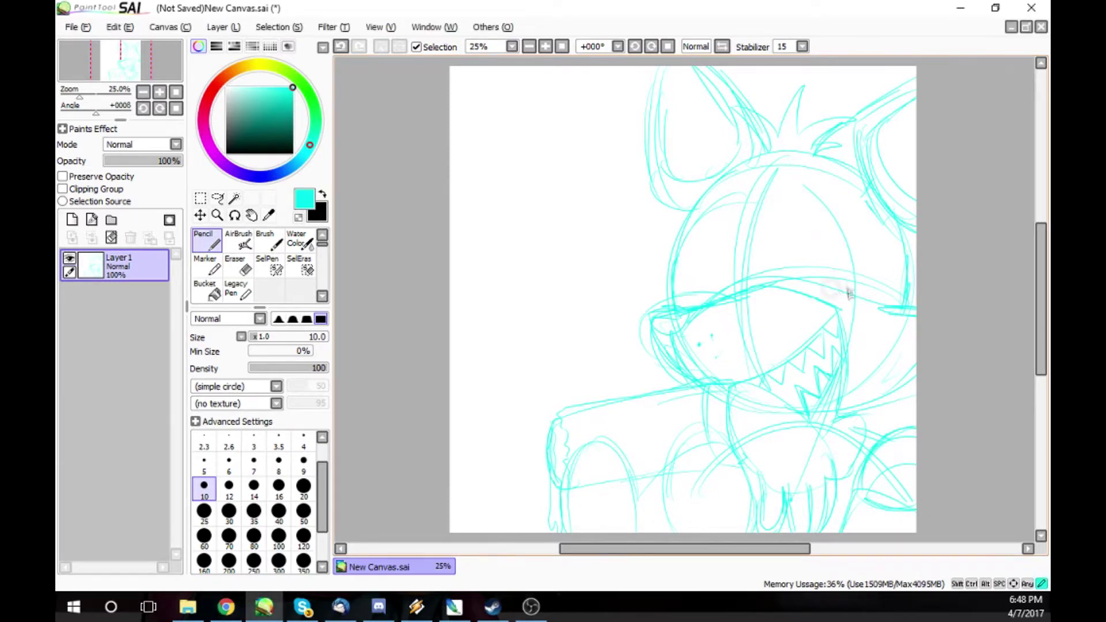
- Sketch a round cheek at the corner of the mouth and the tall oval eyes above the muzzle
left_click_drag(847, 296, 857, 299)
mouse_move(783, 224)
left_mouse_down()
mouse_move(836, 254)
mouse_move(774, 207)
left_mouse_up()
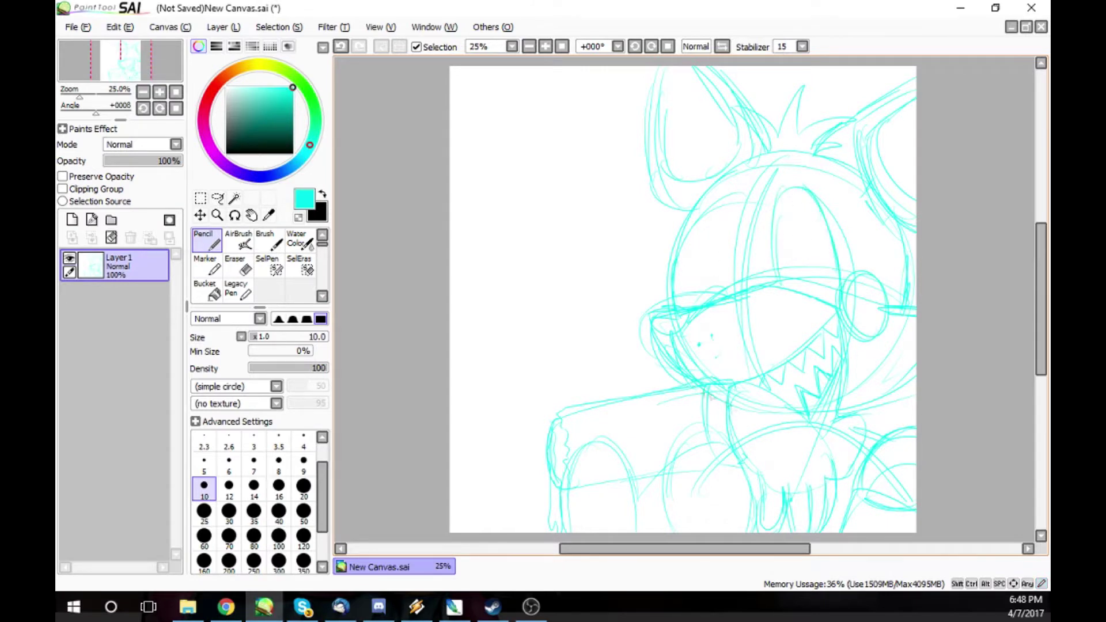
mouse_move(772, 291)
left_mouse_down()
mouse_move(793, 202)
mouse_move(746, 279)
mouse_move(698, 282)
left_mouse_up()
mouse_move(790, 202)
left_mouse_down()
mouse_move(789, 288)
mouse_move(823, 279)
mouse_move(796, 242)
mouse_move(803, 233)
mouse_move(817, 259)
mouse_move(806, 230)
left_mouse_up()
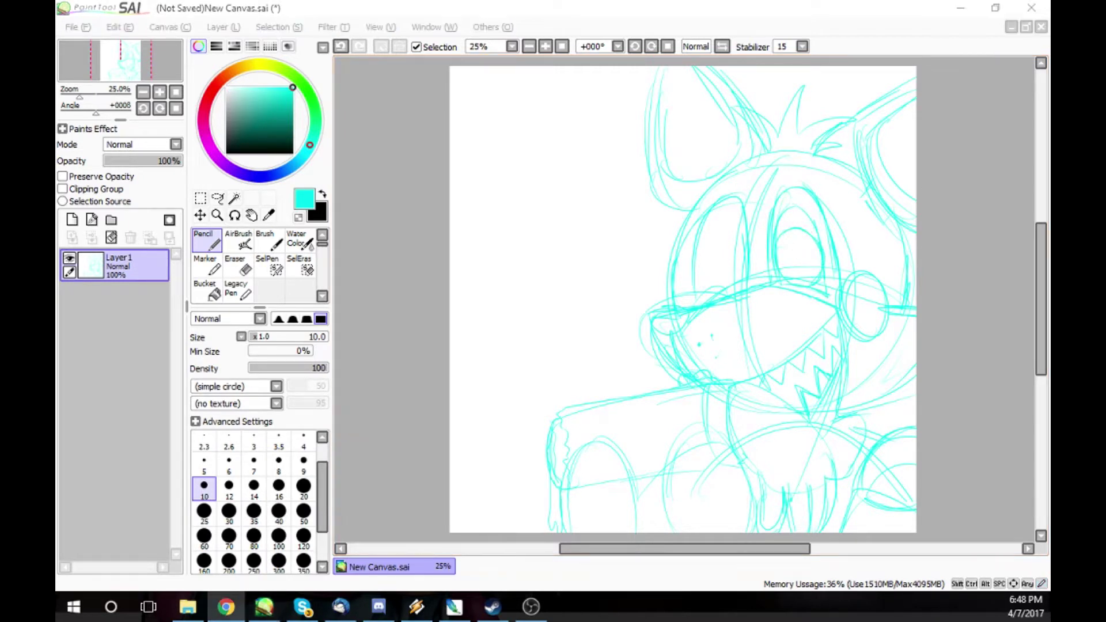
- Sketch spiky eyelashes on both eyes and an iris in the eye nearer the nose
left_click(341, 46)
left_click_drag(772, 217, 776, 238)
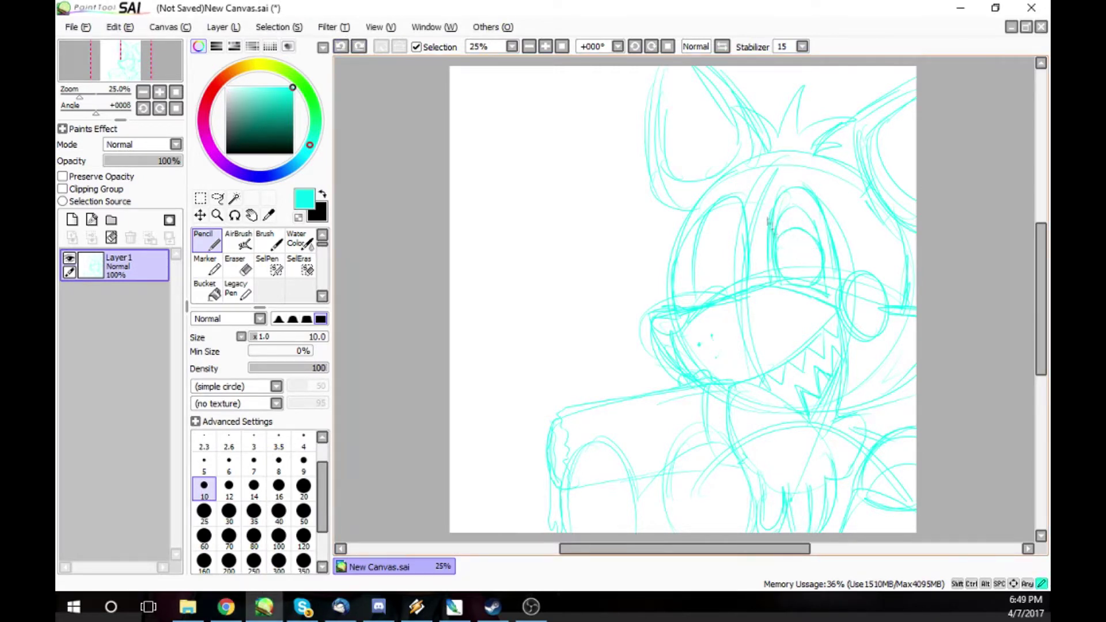
left_click_drag(783, 199, 790, 230)
mouse_move(717, 222)
left_mouse_down()
mouse_move(700, 282)
mouse_move(745, 288)
left_mouse_up()
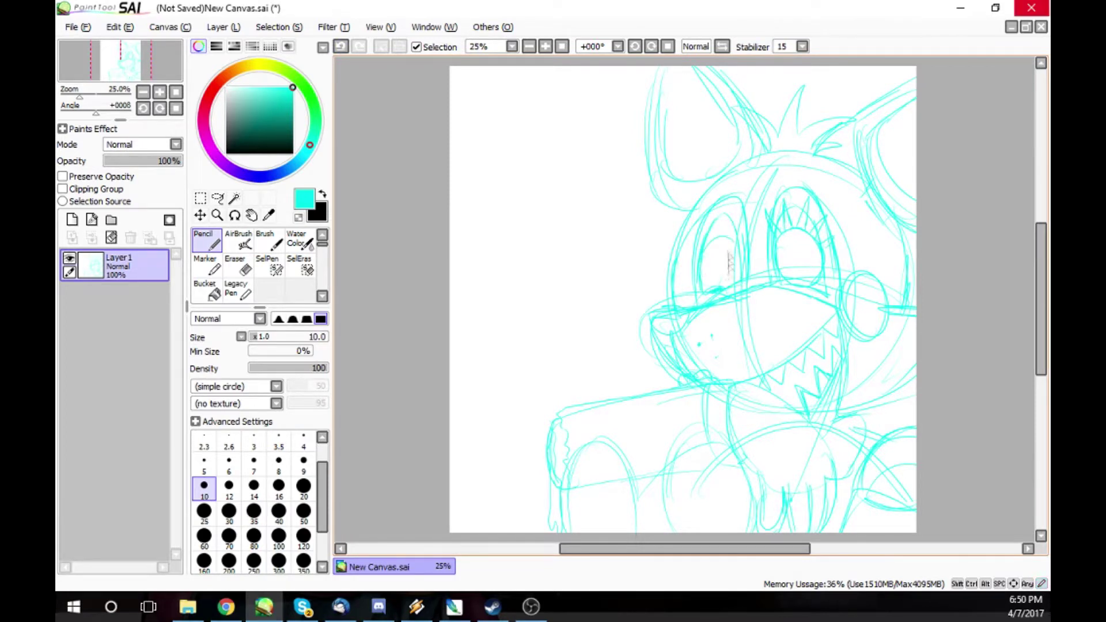
mouse_move(727, 244)
left_mouse_down()
mouse_move(746, 264)
mouse_move(719, 278)
mouse_move(692, 225)
mouse_move(711, 219)
mouse_move(732, 242)
mouse_move(746, 197)
mouse_move(738, 246)
left_mouse_up()
left_click_drag(691, 242, 694, 252)
- Add half-lowered eyelids and small pupils to both eyes
left_click(226, 607)
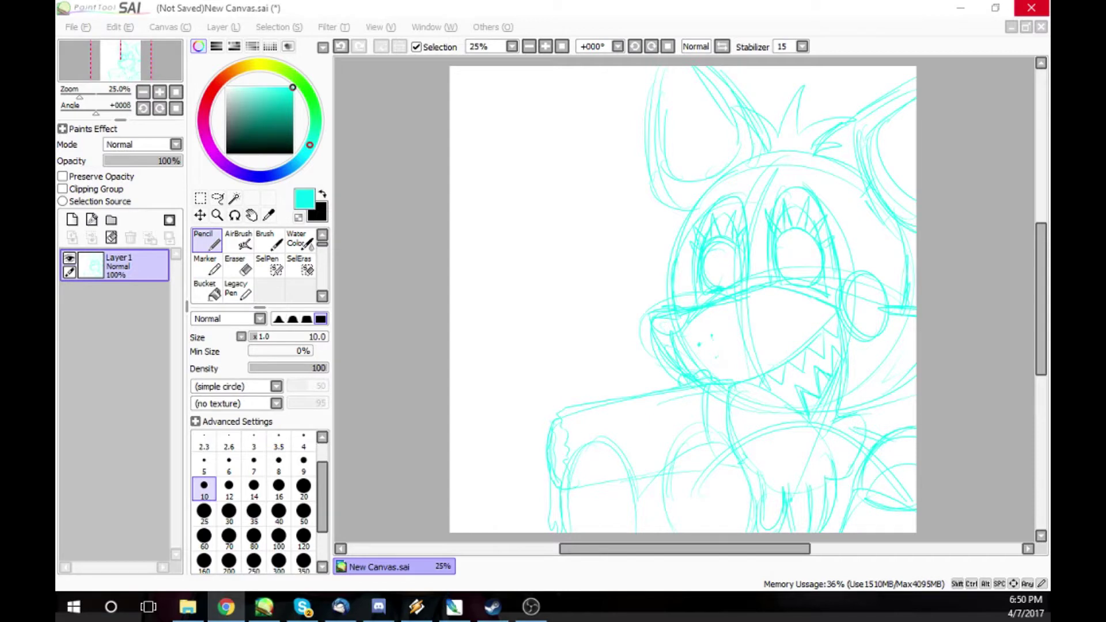
left_click(742, 179)
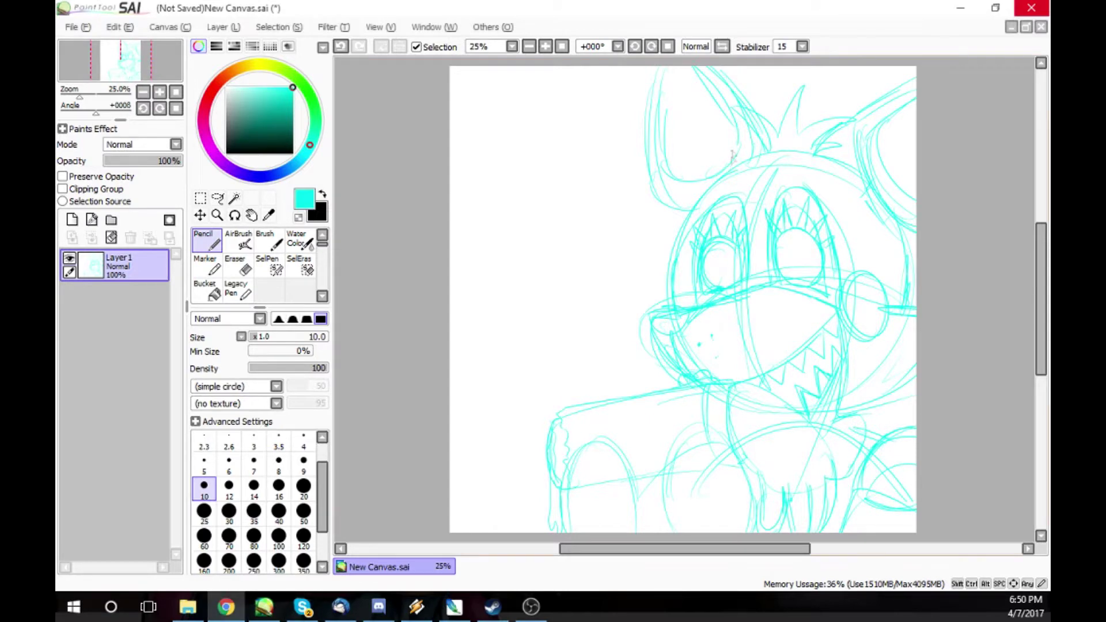
left_click_drag(702, 235, 828, 211)
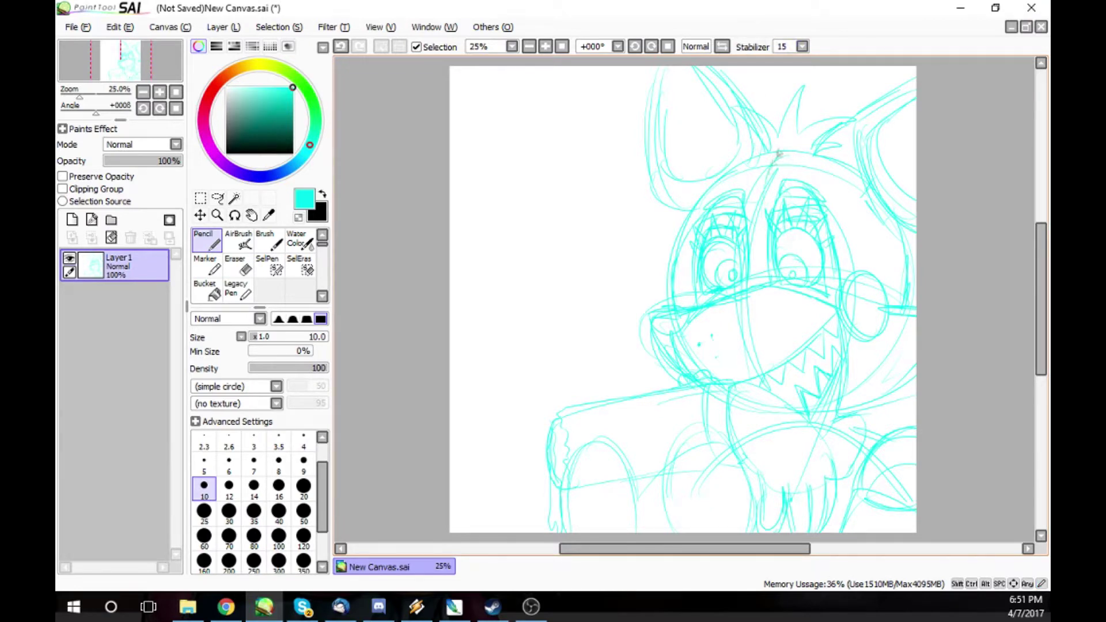
- Reinforce the contours between the eyes down the forehead and add short lines along both cheeks
left_click_drag(778, 155, 755, 277)
left_click_drag(764, 190, 758, 280)
left_click_drag(840, 262, 864, 263)
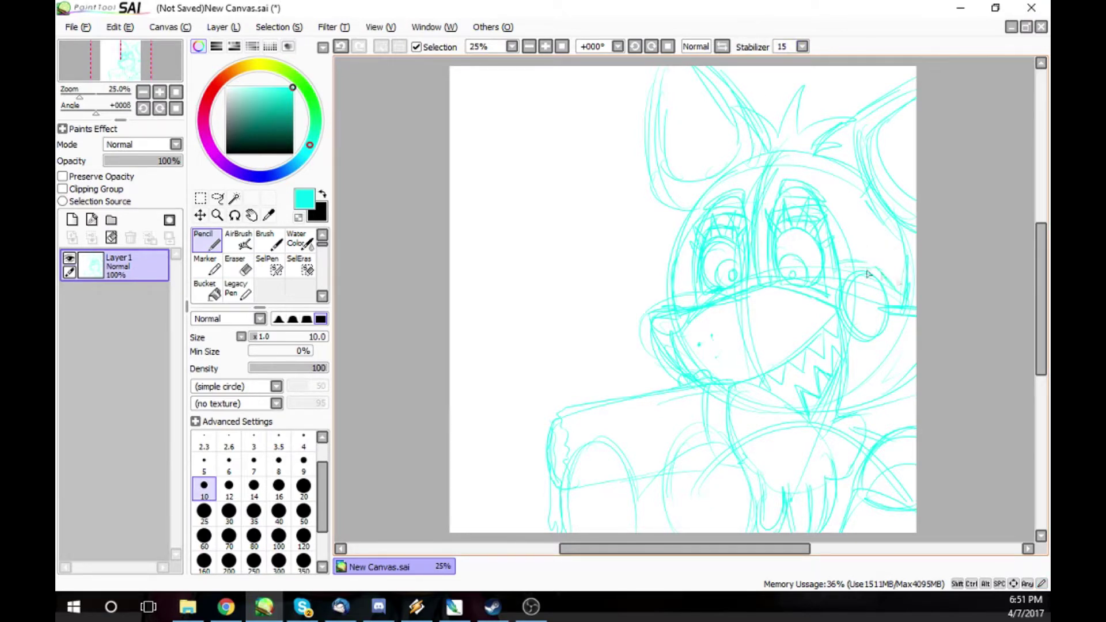
left_click_drag(683, 272, 702, 278)
key("alt+Tab")
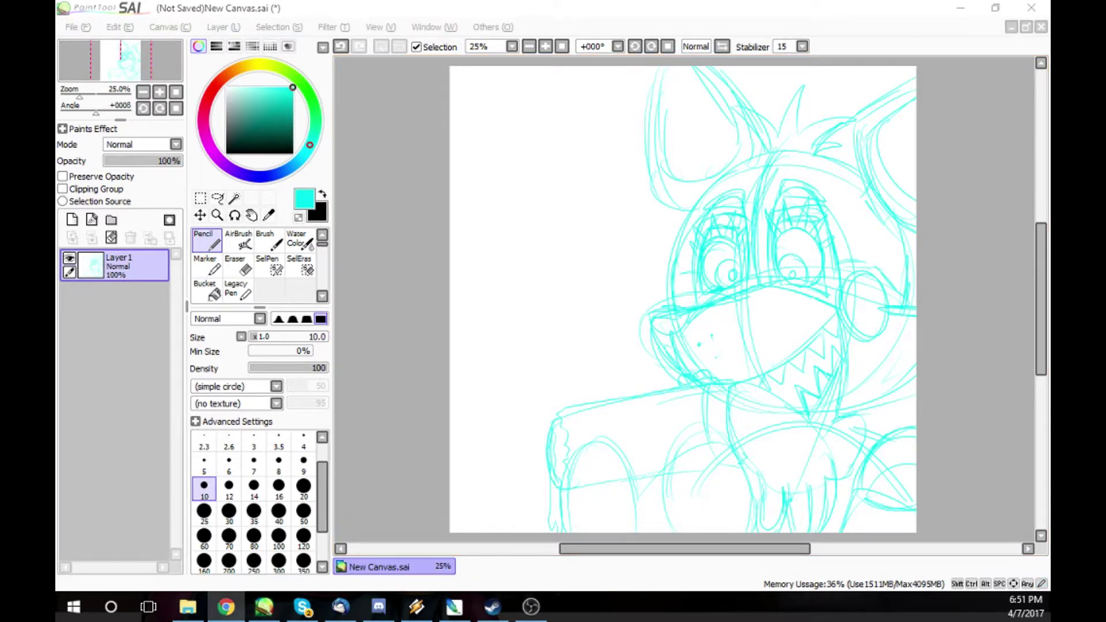
key("alt+Tab")
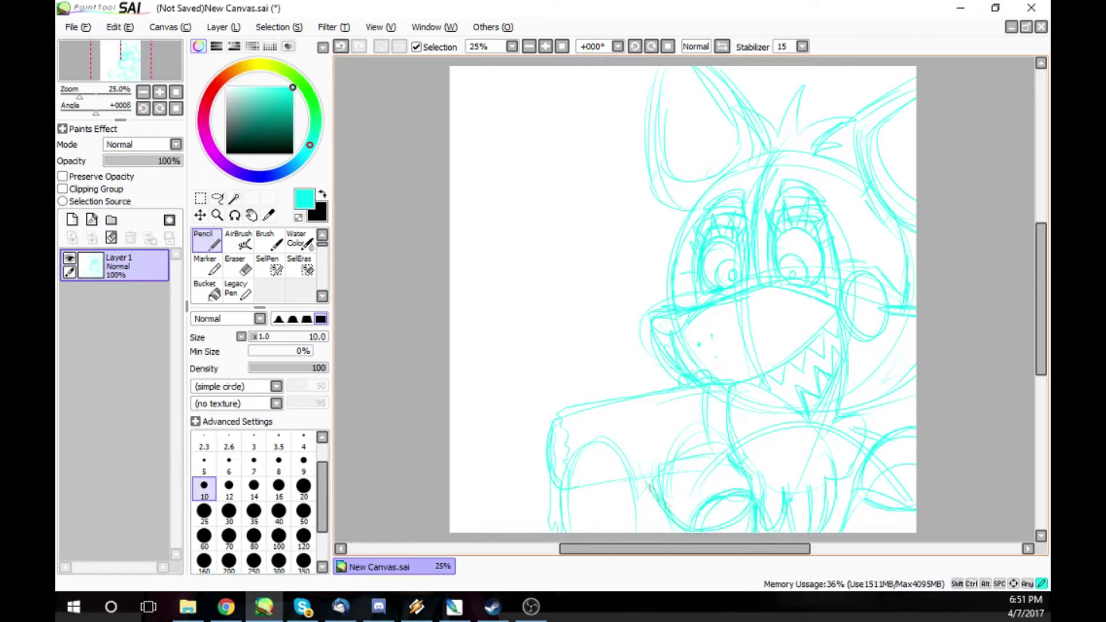
- Sketch long pointed claws and toe lines on the foot nearest the drooping hand
left_click_drag(717, 389, 723, 453)
mouse_move(681, 389)
left_mouse_down()
mouse_move(702, 449)
mouse_move(665, 461)
left_mouse_up()
left_click_drag(657, 411, 651, 478)
left_click_drag(705, 400, 686, 443)
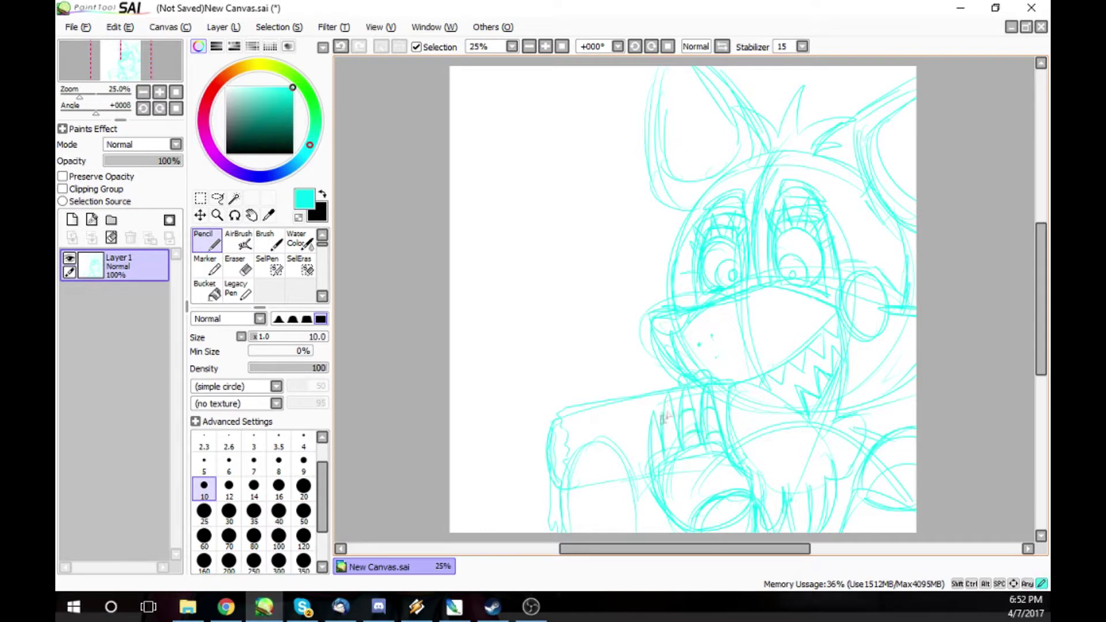
- Sketch the sole contours and long pointed claws of the other foot
mouse_move(602, 499)
left_mouse_down()
mouse_move(571, 525)
mouse_move(657, 497)
left_mouse_up()
mouse_move(596, 522)
left_mouse_down()
mouse_move(648, 503)
mouse_move(660, 525)
mouse_move(558, 489)
mouse_move(640, 467)
mouse_move(658, 499)
left_mouse_up()
mouse_move(629, 460)
left_mouse_down()
mouse_move(612, 452)
mouse_move(632, 461)
mouse_move(608, 423)
left_mouse_up()
left_click_drag(566, 453, 589, 397)
left_click_drag(557, 490, 575, 395)
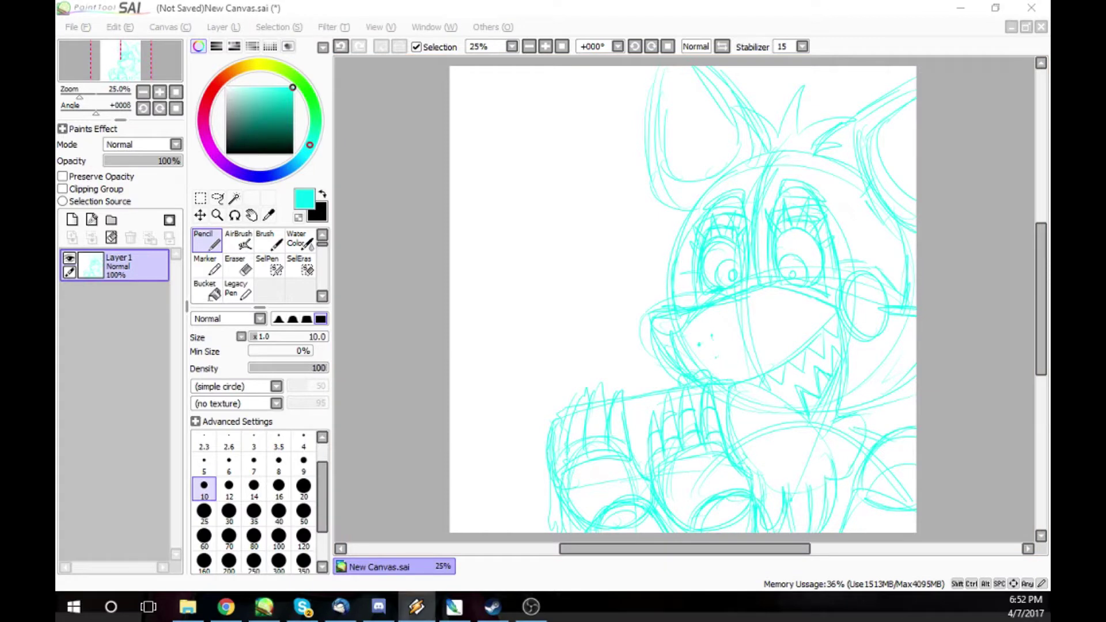
- Sketch a scalloped thought bubble in the canvas's upper-left area with two small trailing circles beside the head
mouse_move(453, 262)
left_mouse_down()
mouse_move(587, 230)
mouse_move(665, 86)
left_mouse_up()
mouse_move(596, 215)
left_mouse_down()
mouse_move(568, 233)
mouse_move(602, 221)
left_mouse_up()
left_click_drag(621, 259, 623, 262)
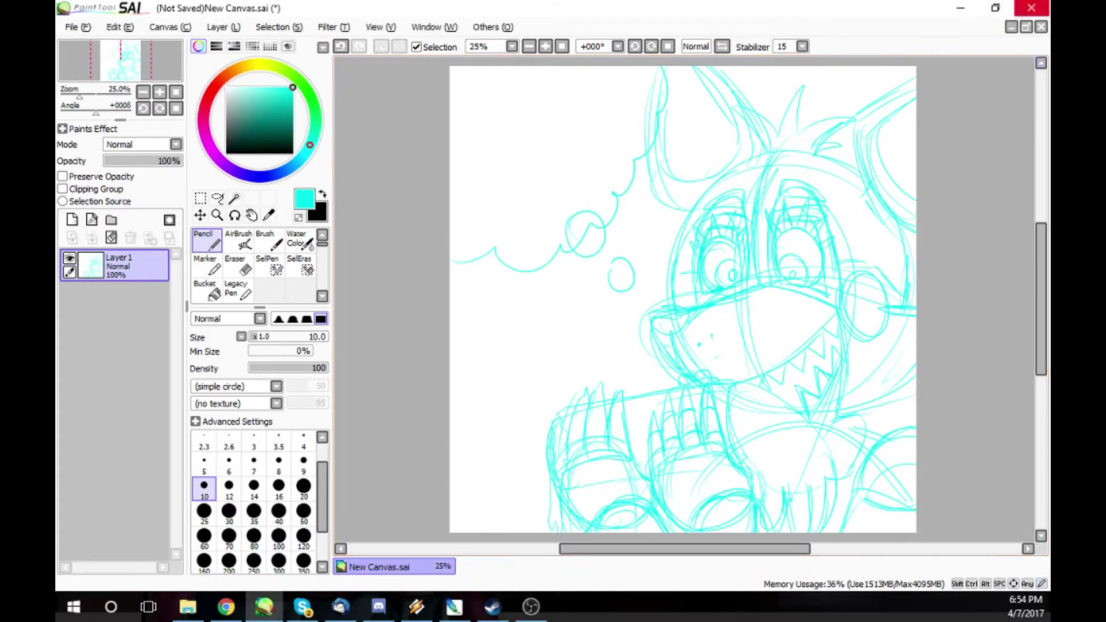
- Darken the sketch line along the top of the muzzle toward the nose
key("alt+Tab")
left_click(714, 310)
left_click_drag(758, 292, 675, 305)
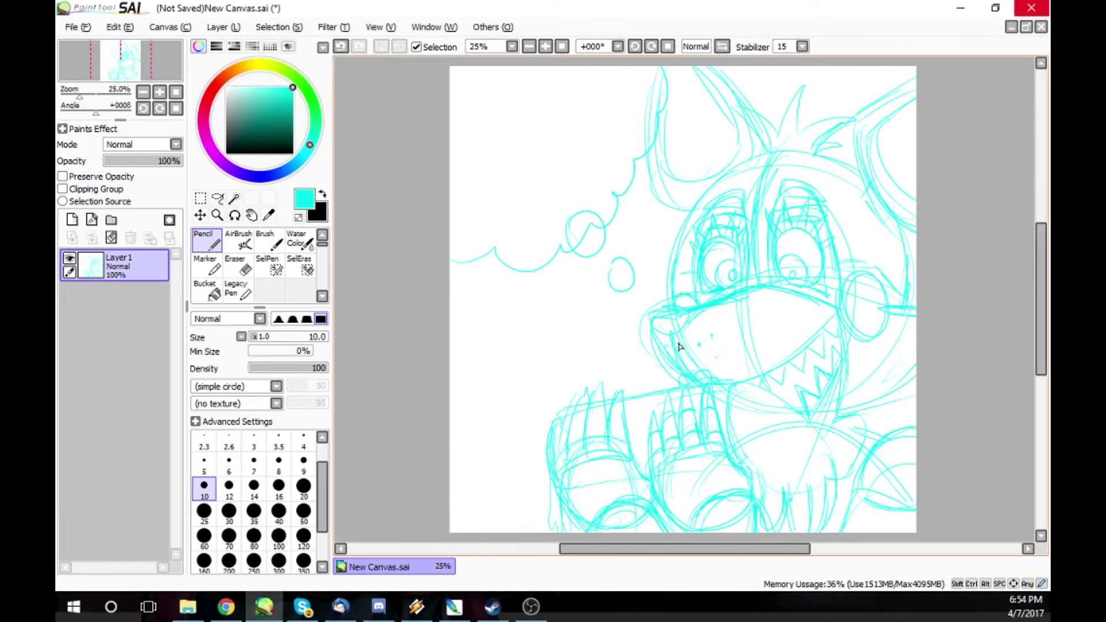
- Sketch an open-ended cylinder with three ovals beneath it inside the thought bubble, using the Pencil
key("e")
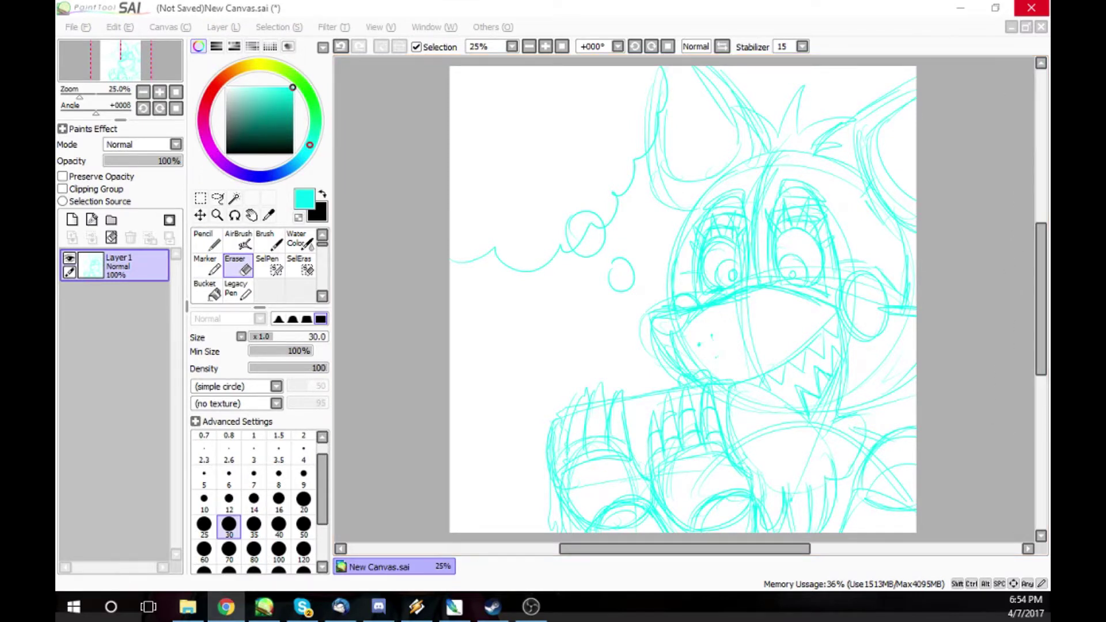
left_click(565, 84)
left_click(207, 240)
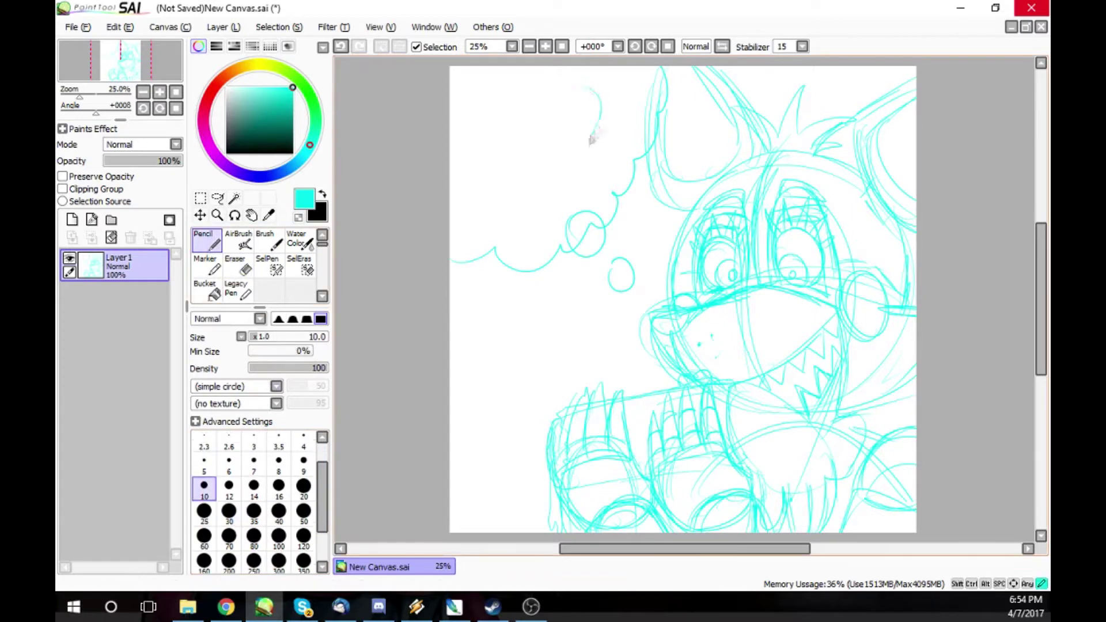
left_click_drag(516, 108, 541, 172)
mouse_move(557, 91)
left_mouse_down()
mouse_move(500, 120)
mouse_move(520, 189)
left_mouse_up()
left_click_drag(507, 118, 537, 173)
left_click_drag(585, 140, 536, 178)
mouse_move(548, 96)
left_mouse_down()
mouse_move(502, 119)
mouse_move(539, 177)
mouse_move(519, 172)
left_mouse_up()
mouse_move(544, 113)
left_mouse_down()
mouse_move(575, 102)
mouse_move(579, 118)
left_mouse_up()
left_click_drag(465, 227, 508, 198)
mouse_move(574, 183)
left_mouse_down()
mouse_move(537, 217)
mouse_move(575, 182)
left_mouse_up()
mouse_move(510, 197)
left_mouse_down()
mouse_move(488, 208)
mouse_move(473, 173)
left_mouse_up()
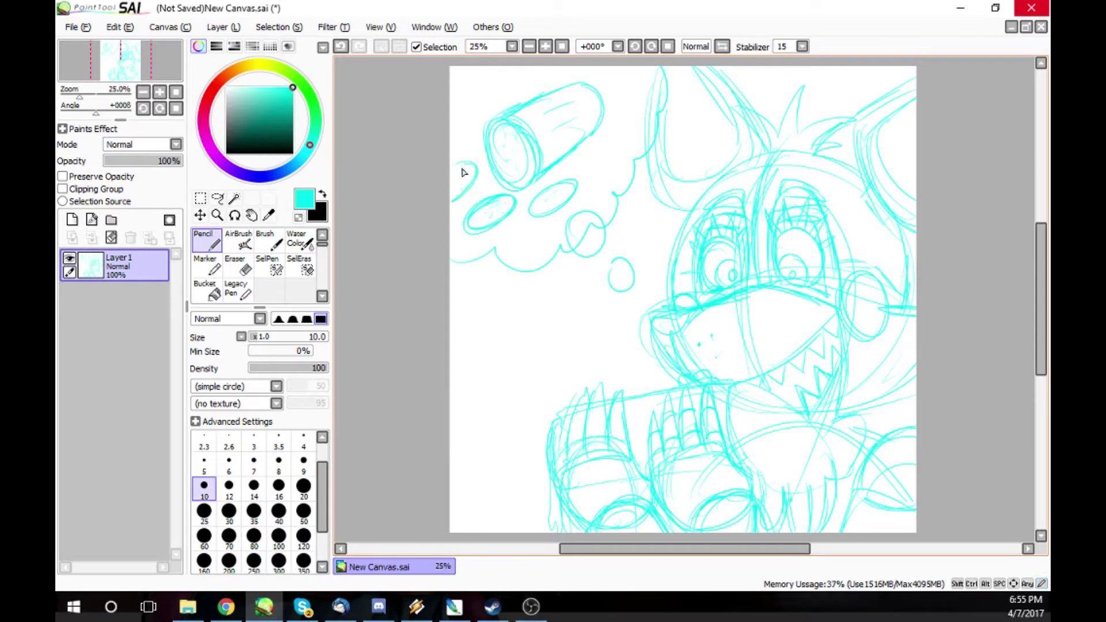
- Ink the drooping hand's outline and fingers in black with a size 30 pencil and stabilizer S-7
key("x")
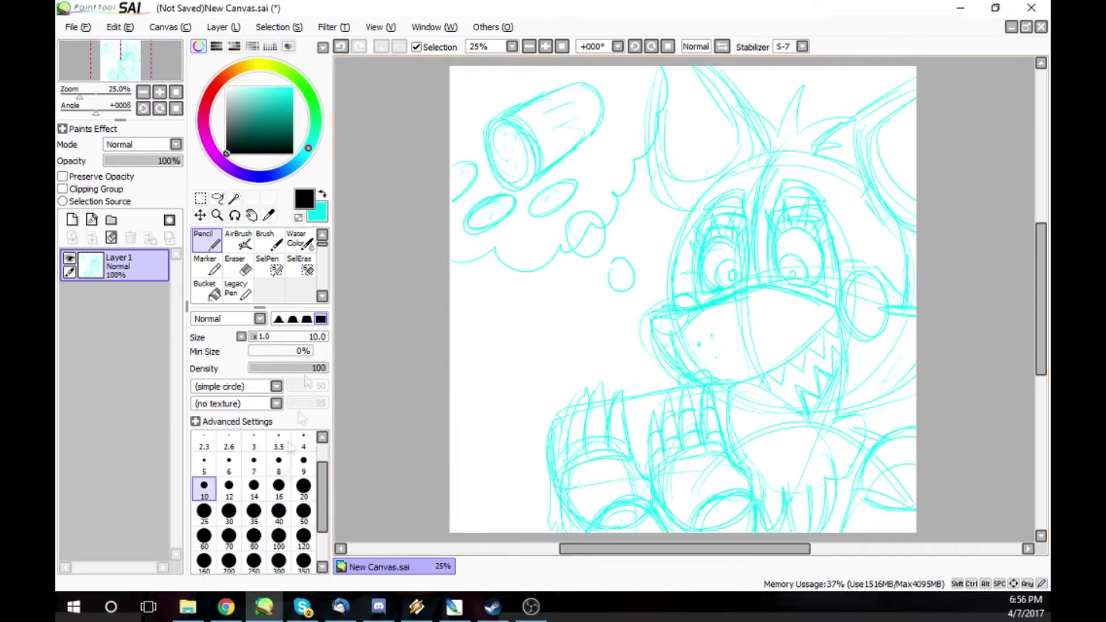
left_click(229, 511)
mouse_move(731, 425)
left_mouse_down()
mouse_move(759, 534)
mouse_move(787, 469)
left_mouse_up()
left_click_drag(785, 509, 790, 543)
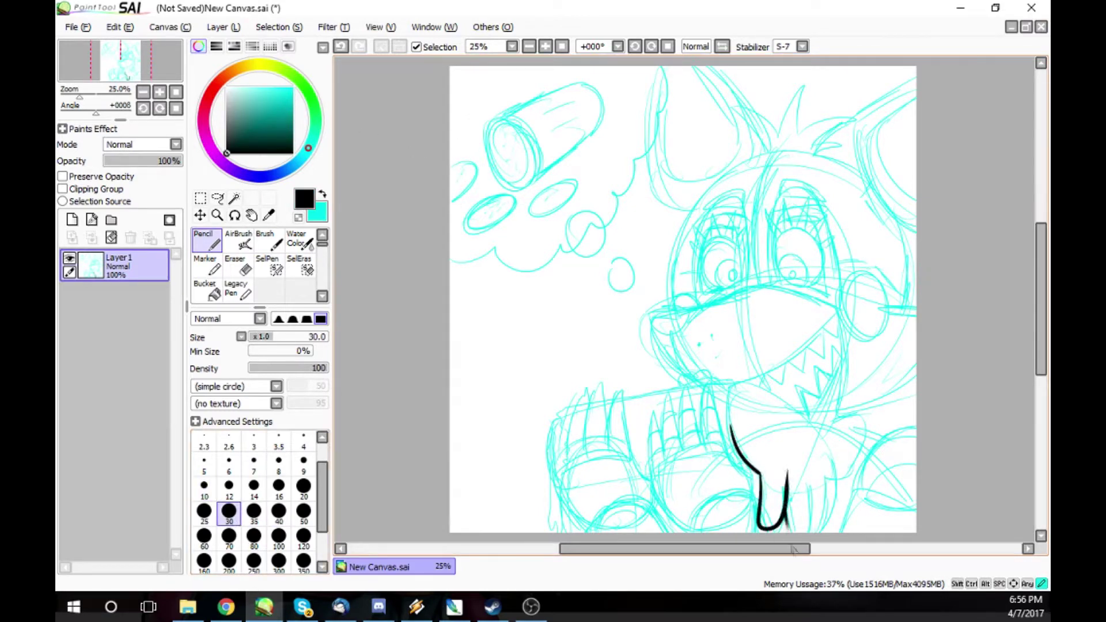
left_click_drag(810, 473, 810, 536)
left_click_drag(827, 469, 820, 536)
mouse_move(731, 386)
left_mouse_down()
mouse_move(756, 391)
mouse_move(822, 534)
left_mouse_up()
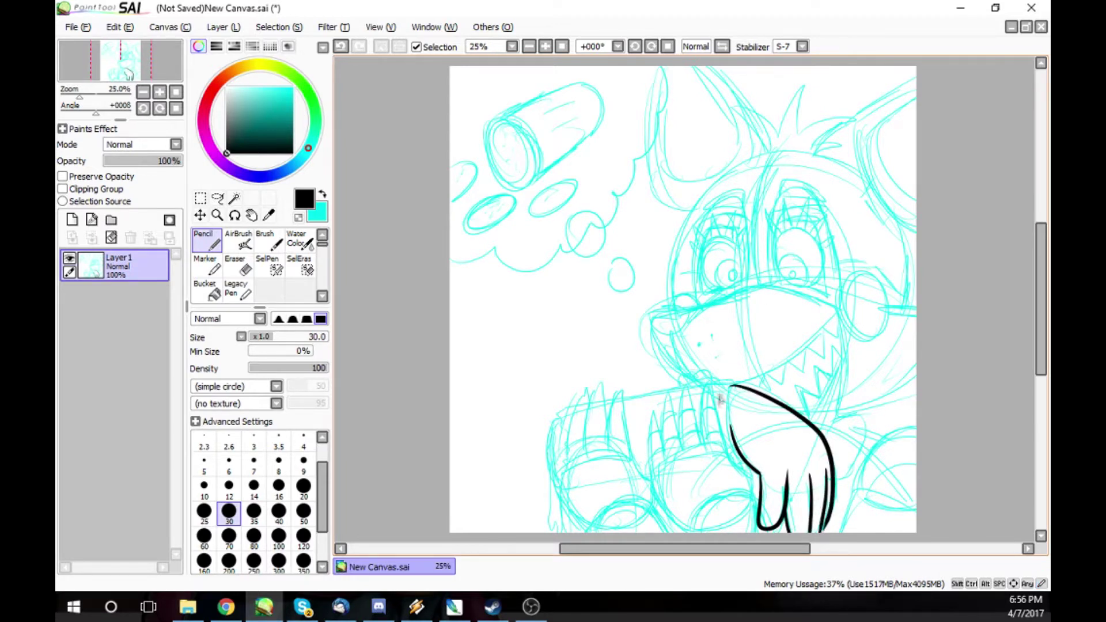
- Ink the foot beside the hand with its pointed claws, redoing the unsatisfactory strokes
mouse_move(700, 448)
left_mouse_down()
mouse_move(704, 394)
mouse_move(746, 471)
mouse_move(689, 533)
left_mouse_up()
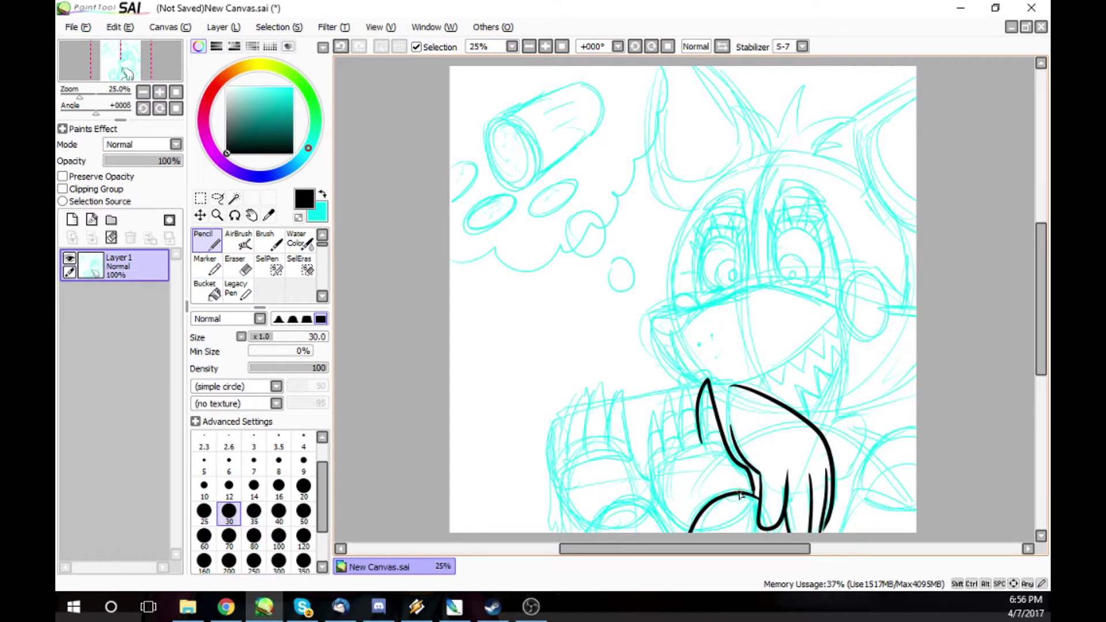
mouse_move(700, 431)
left_mouse_down()
mouse_move(690, 383)
mouse_move(655, 495)
mouse_move(690, 539)
left_mouse_up()
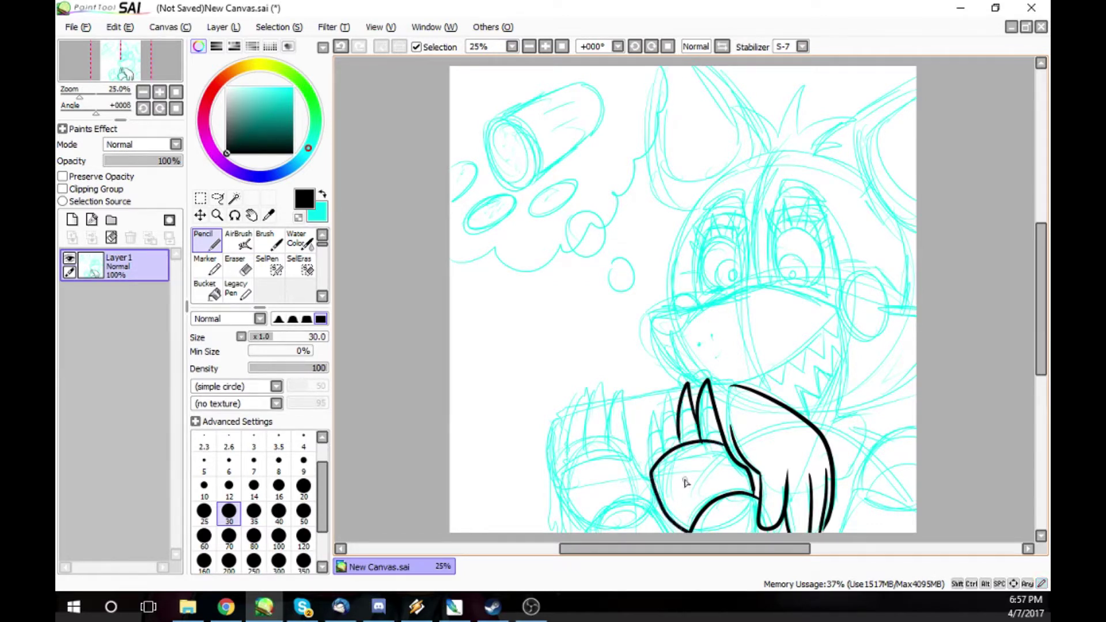
key("ctrl+z")
key("ctrl+z")
mouse_move(700, 429)
left_mouse_down()
mouse_move(681, 415)
mouse_move(679, 455)
mouse_move(669, 397)
mouse_move(662, 462)
mouse_move(656, 403)
mouse_move(668, 518)
mouse_move(691, 533)
left_mouse_up()
- Ink the other foot's pointed claws and outer outline in black
mouse_move(610, 450)
left_mouse_down()
mouse_move(612, 406)
mouse_move(648, 486)
left_mouse_up()
mouse_move(611, 426)
left_mouse_down()
mouse_move(604, 397)
mouse_move(586, 456)
left_mouse_up()
left_click_drag(594, 407, 565, 458)
mouse_move(579, 397)
left_mouse_down()
mouse_move(556, 426)
mouse_move(576, 536)
mouse_move(585, 521)
left_mouse_up()
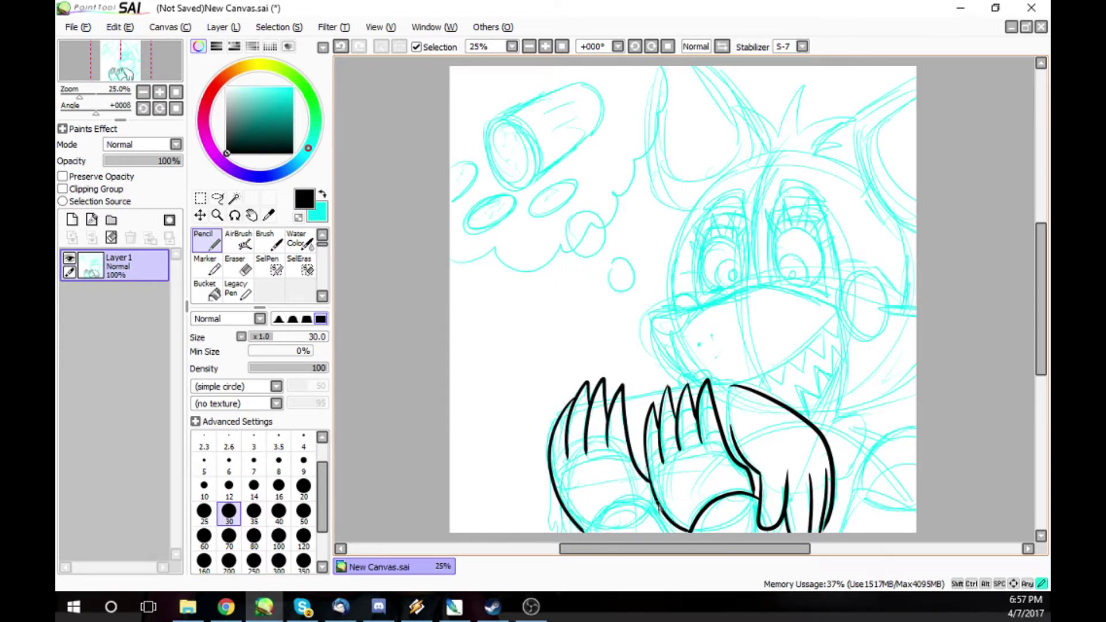
left_click_drag(567, 404, 552, 431)
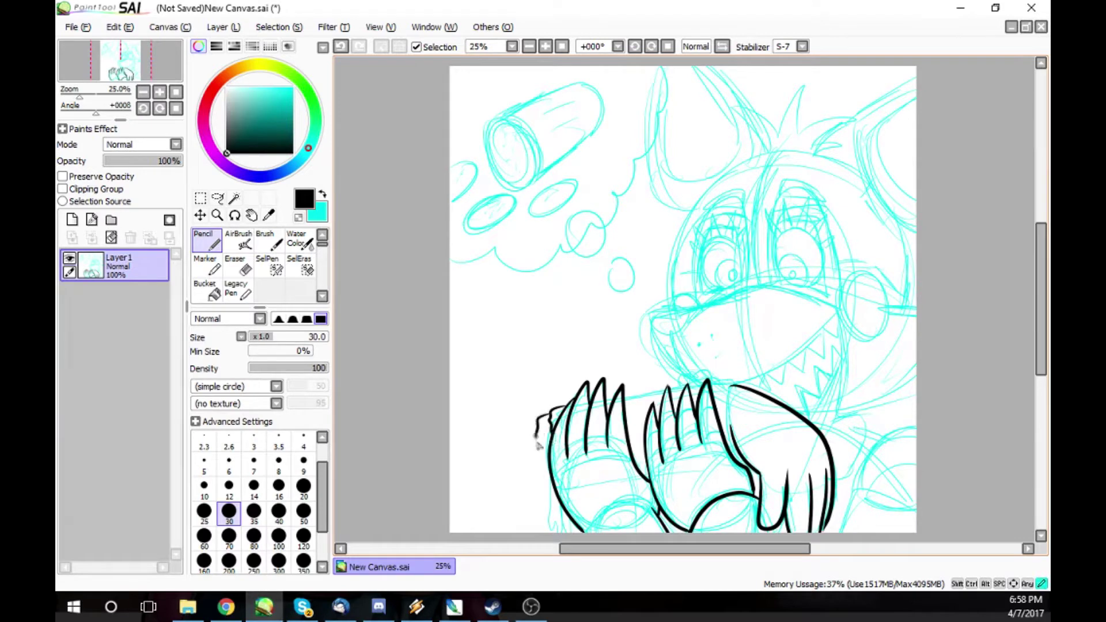
left_click_drag(548, 489, 540, 475)
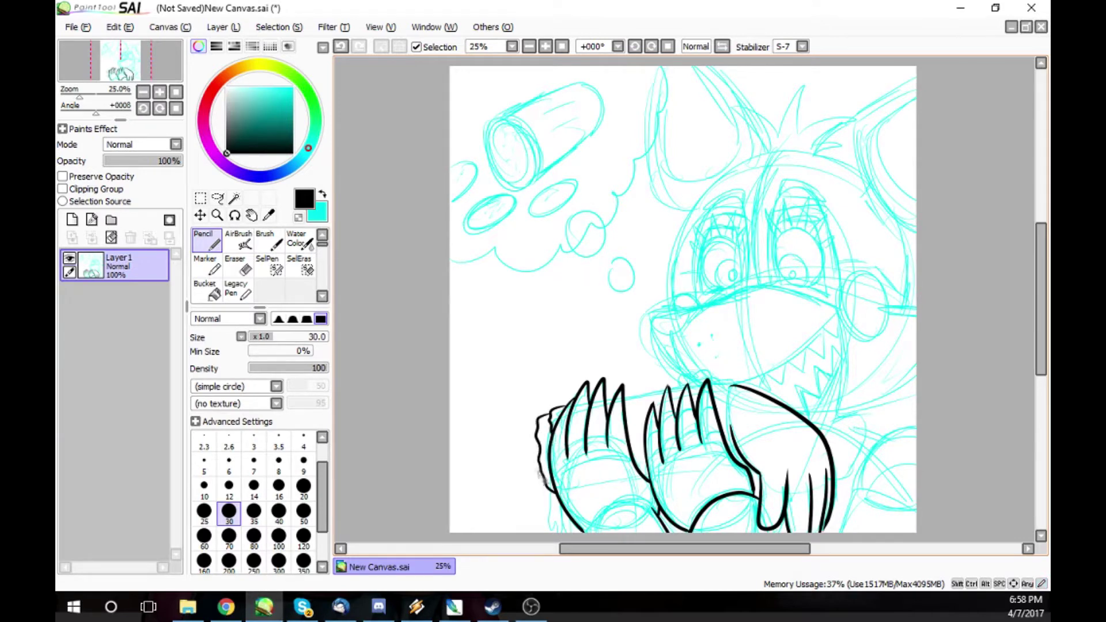
double_click(346, 47)
- Switch the drawing color back to cyan and set the stabilizer to 15
key("x")
left_click(801, 47)
left_click(789, 237)
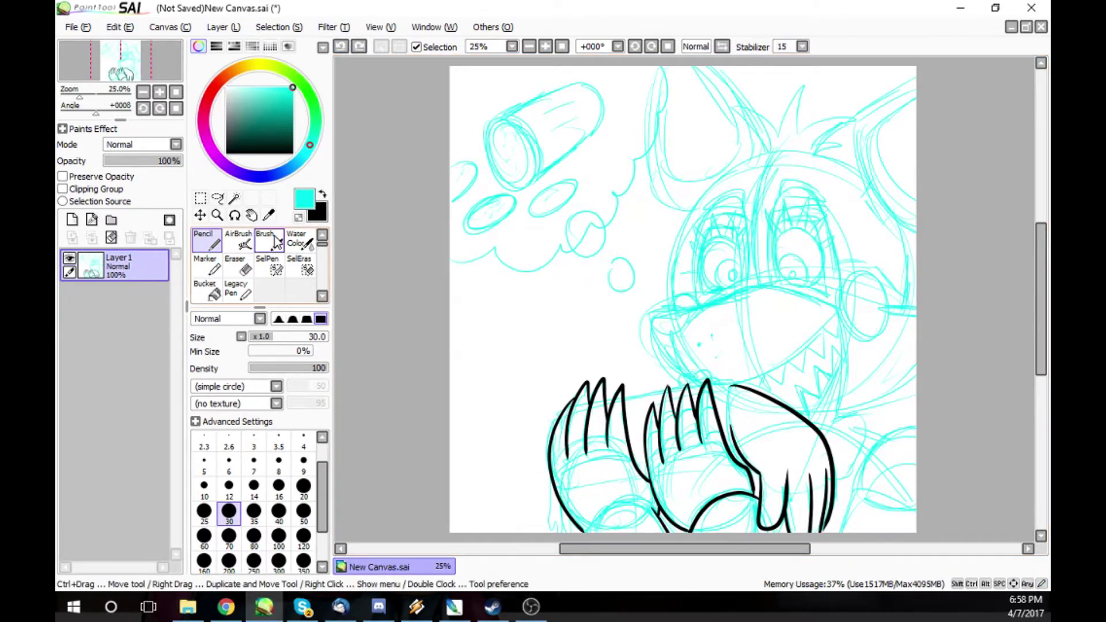
- Sketch the jagged open end and drips of the held cylinder in cyan with a size 10 pencil
left_click(204, 487)
mouse_move(557, 410)
left_mouse_down()
mouse_move(508, 415)
mouse_move(510, 482)
mouse_move(531, 501)
left_mouse_up()
mouse_move(529, 500)
left_mouse_down()
mouse_move(554, 496)
mouse_move(510, 438)
left_mouse_up()
mouse_move(512, 416)
left_mouse_down()
mouse_move(548, 411)
mouse_move(518, 416)
left_mouse_up()
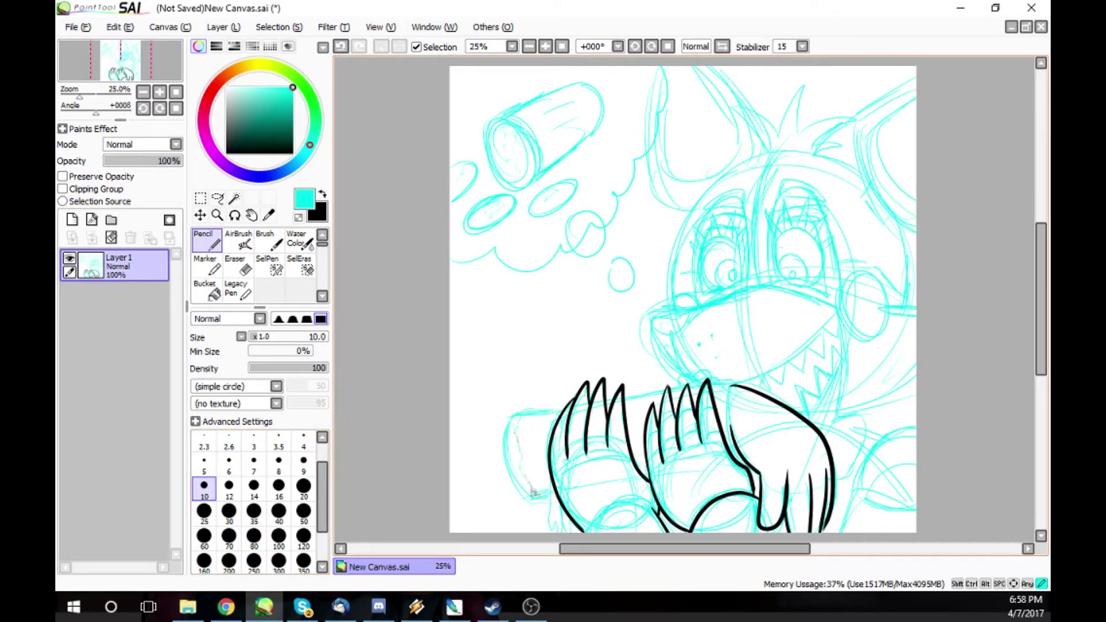
left_click_drag(533, 494, 538, 498)
left_click_drag(508, 419, 526, 533)
key("alt+Tab")
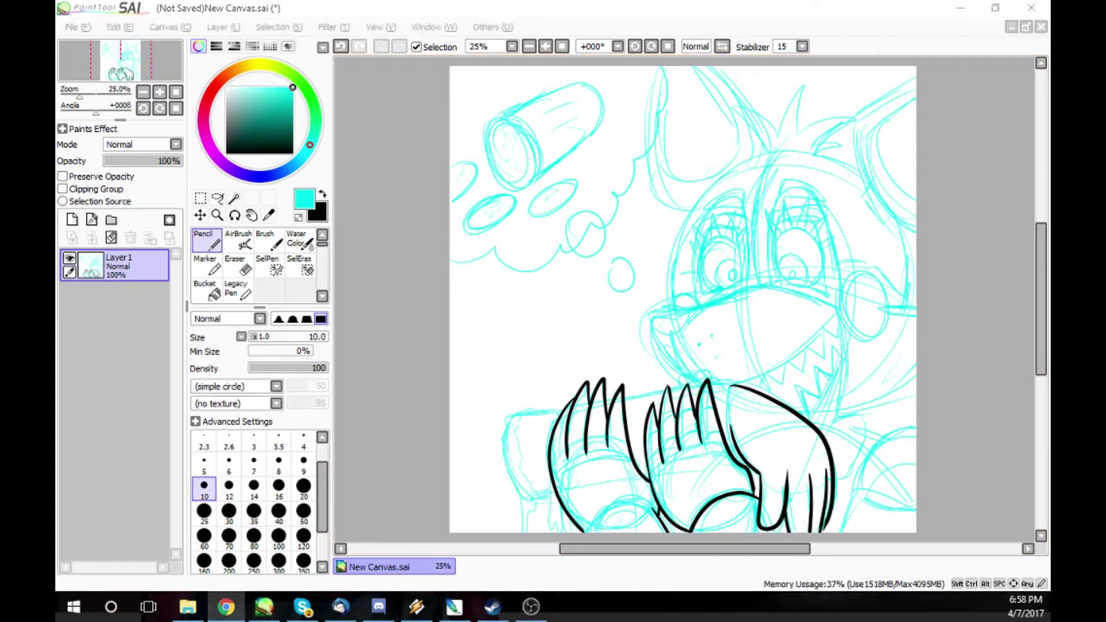
- Ink the held cylinder's rim, jagged inner edge, drip and upper edge in black with a size 30 pencil and stabilizer S-7
left_click(322, 195)
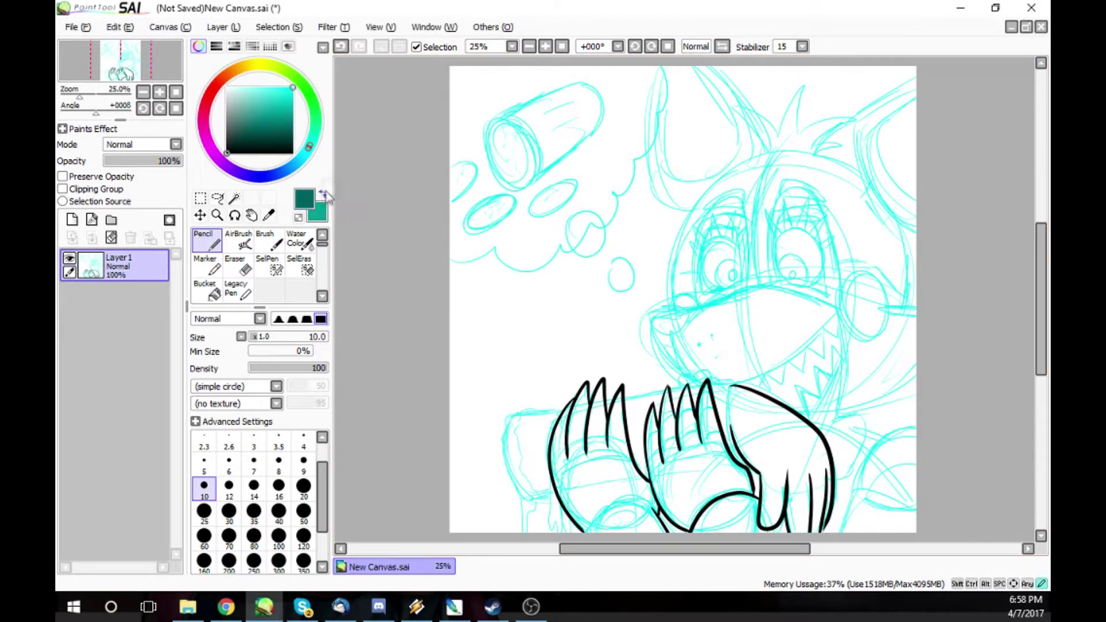
left_click(229, 512)
left_click_drag(568, 405, 520, 415)
left_click(341, 46)
left_click(802, 46)
left_click(787, 318)
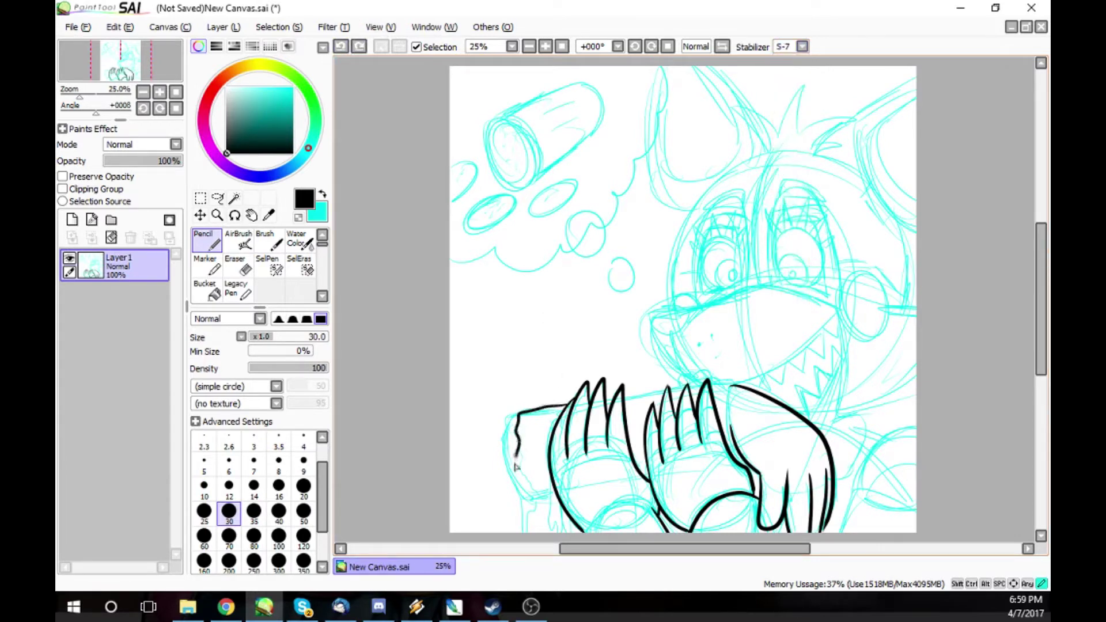
left_click_drag(542, 504, 557, 499)
mouse_move(503, 459)
left_mouse_down()
mouse_move(543, 503)
mouse_move(525, 550)
left_mouse_up()
left_click_drag(540, 499, 530, 552)
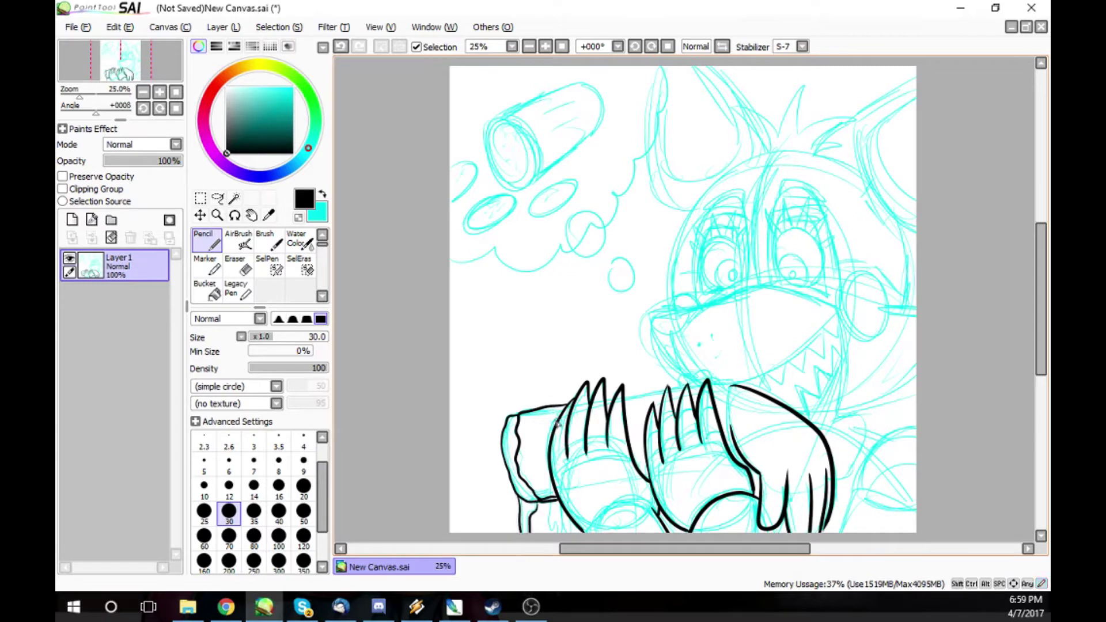
left_click_drag(558, 424, 542, 463)
left_click_drag(624, 397, 740, 385)
- Ink the nose, the lower jaw and the front contour of the head up to the hair tuft
mouse_move(690, 311)
left_mouse_down()
mouse_move(668, 333)
mouse_move(688, 390)
left_mouse_up()
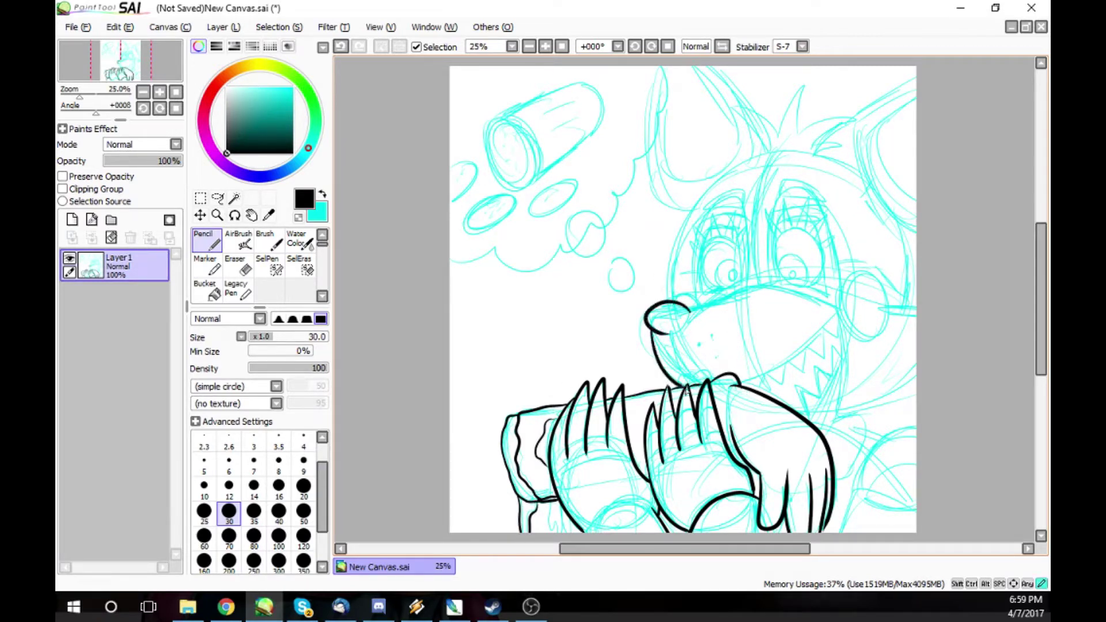
mouse_move(730, 104)
left_mouse_down()
mouse_move(766, 151)
mouse_move(680, 276)
mouse_move(682, 303)
left_mouse_up()
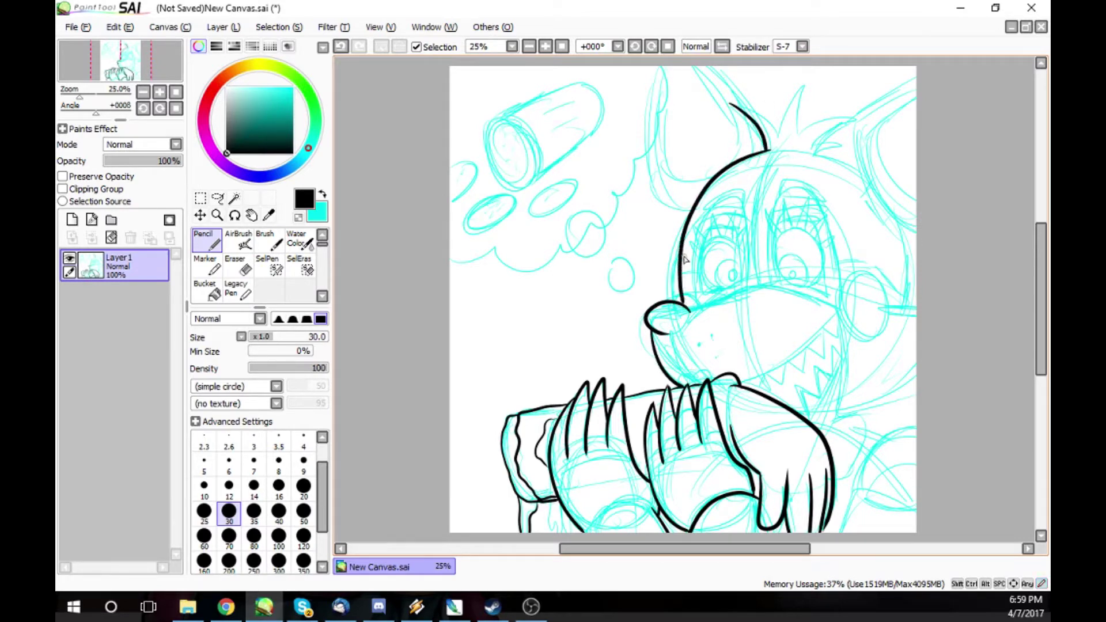
- Ink the thought bubble's scalloped edge and its two small trailing bubbles with a size 40 pencil
left_click(279, 511)
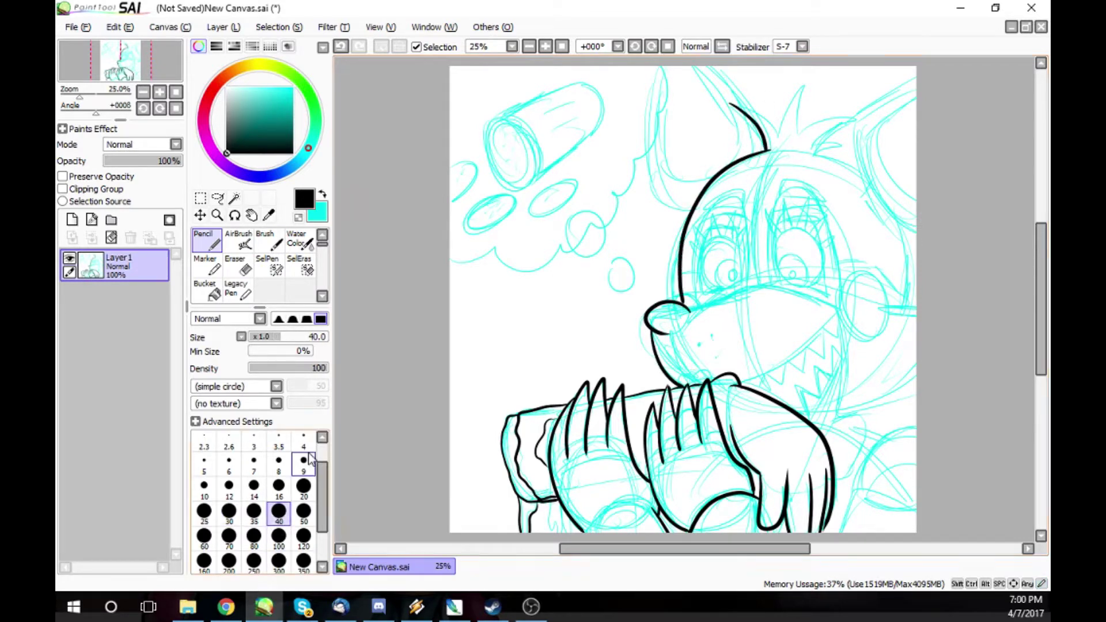
mouse_move(451, 261)
left_mouse_down()
mouse_move(572, 254)
mouse_move(640, 187)
mouse_move(687, 68)
left_mouse_up()
mouse_move(623, 260)
left_mouse_down()
mouse_move(635, 279)
mouse_move(620, 261)
left_mouse_up()
- Ink the round cheek disc and the jaw lines extending from it with a size 30 pencil
key("bracketleft")
mouse_move(875, 277)
left_mouse_down()
mouse_move(867, 340)
mouse_move(875, 274)
left_mouse_up()
left_click_drag(889, 311, 916, 311)
mouse_move(841, 316)
left_mouse_down()
mouse_move(839, 363)
mouse_move(916, 396)
left_mouse_up()
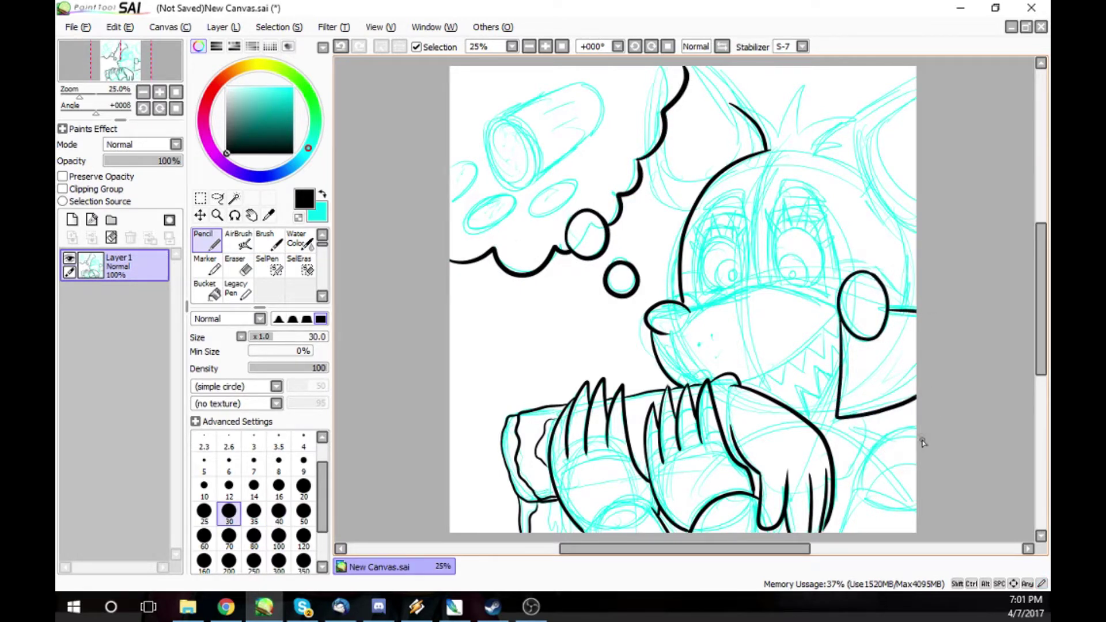
- Ink the neck and shoulder lines behind the drooping hand with a size 20 pencil, redoing the first neck stroke
key("bracketleft")
mouse_move(825, 436)
left_mouse_down()
mouse_move(845, 419)
mouse_move(864, 443)
mouse_move(837, 492)
left_mouse_up()
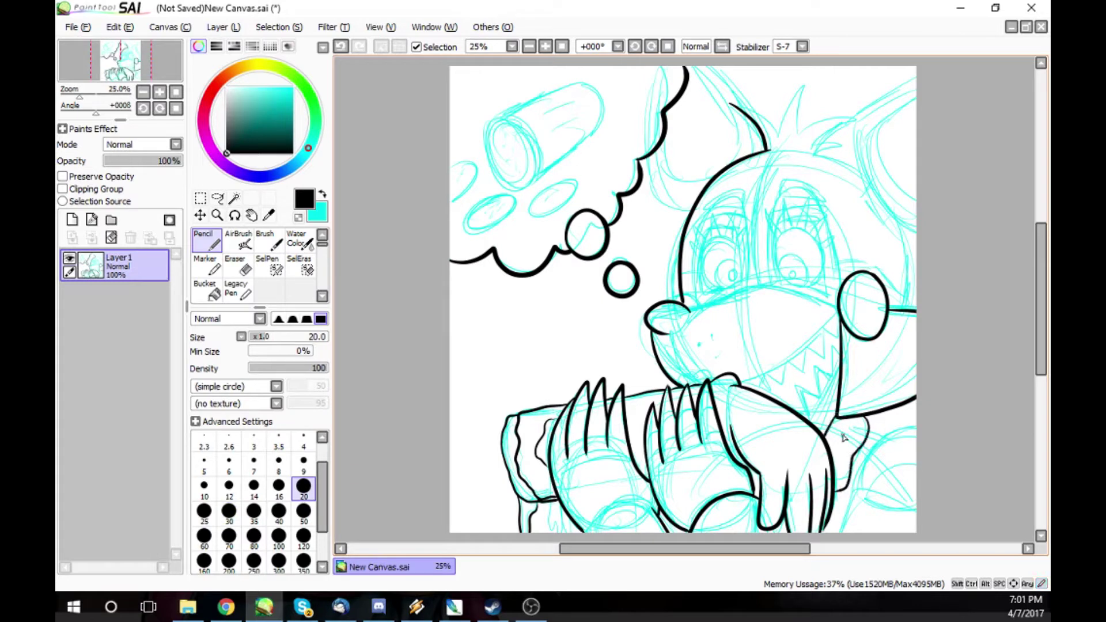
key("ctrl+z")
mouse_move(868, 418)
left_mouse_down()
mouse_move(840, 497)
mouse_move(861, 488)
mouse_move(916, 419)
mouse_move(880, 434)
left_mouse_up()
left_click_drag(843, 532, 858, 495)
left_click_drag(858, 494, 919, 505)
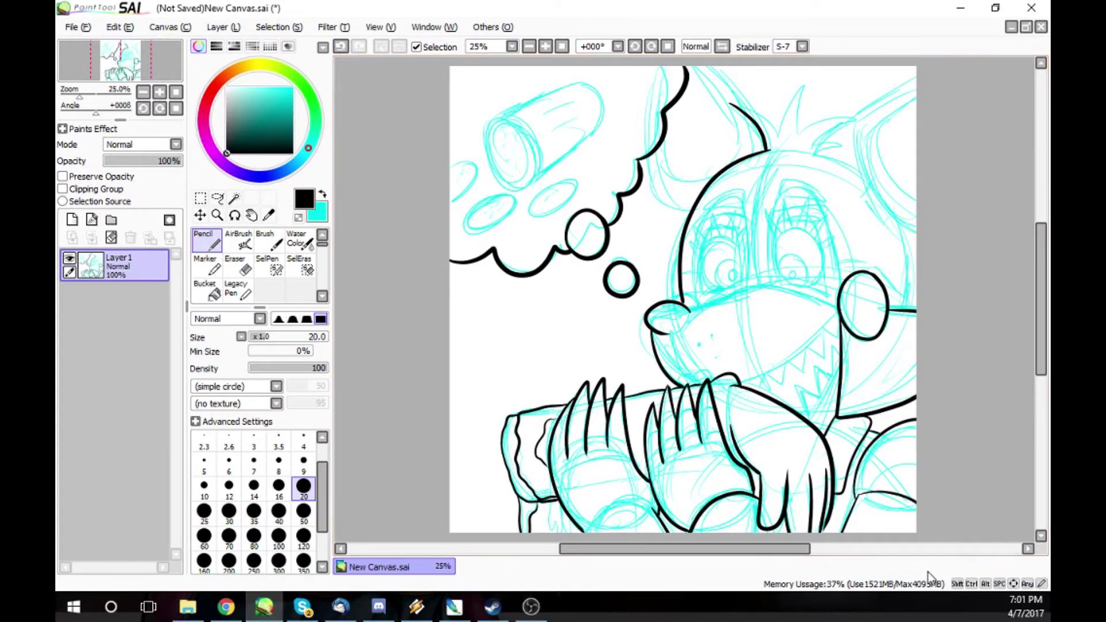
left_click_drag(841, 362, 806, 418)
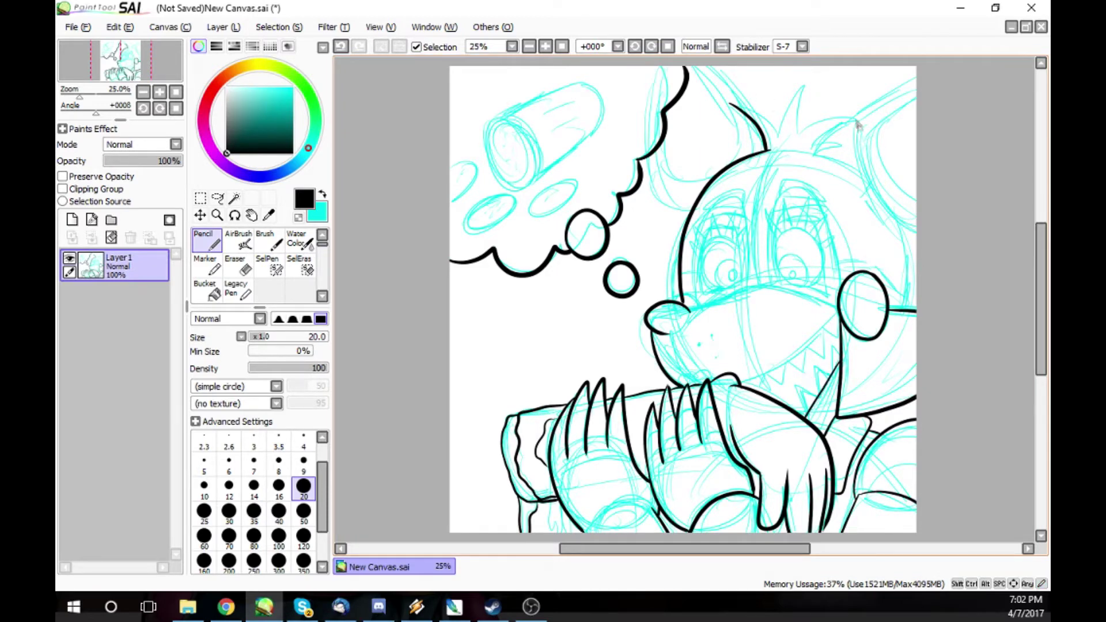
- Ink the outer and inner outlines of the ear above the cheek disc, and the spiky hair tuft
left_click_drag(857, 122, 916, 230)
left_click_drag(916, 69, 854, 122)
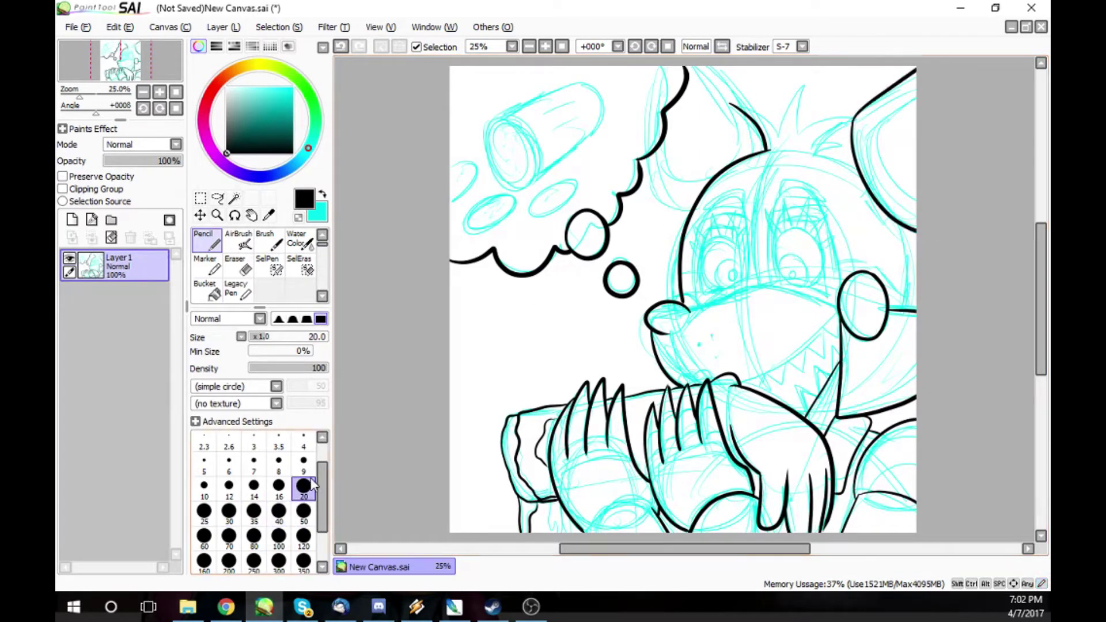
mouse_move(916, 86)
left_mouse_down()
mouse_move(868, 128)
mouse_move(916, 204)
left_mouse_up()
mouse_move(730, 103)
left_mouse_down()
mouse_move(778, 128)
mouse_move(806, 82)
mouse_move(829, 120)
mouse_move(819, 143)
left_mouse_up()
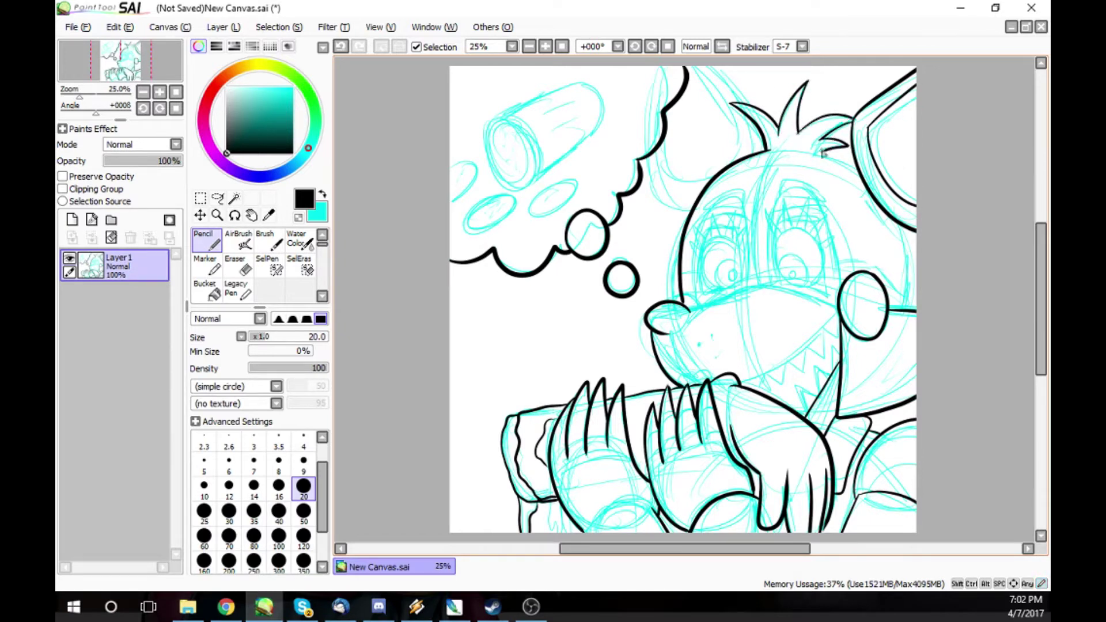
- Ink the back of the head and the muzzle with its nose edge, mouth line and jagged teeth
left_click_drag(900, 224, 913, 311)
mouse_move(686, 314)
left_mouse_down()
mouse_move(758, 288)
mouse_move(838, 300)
left_mouse_up()
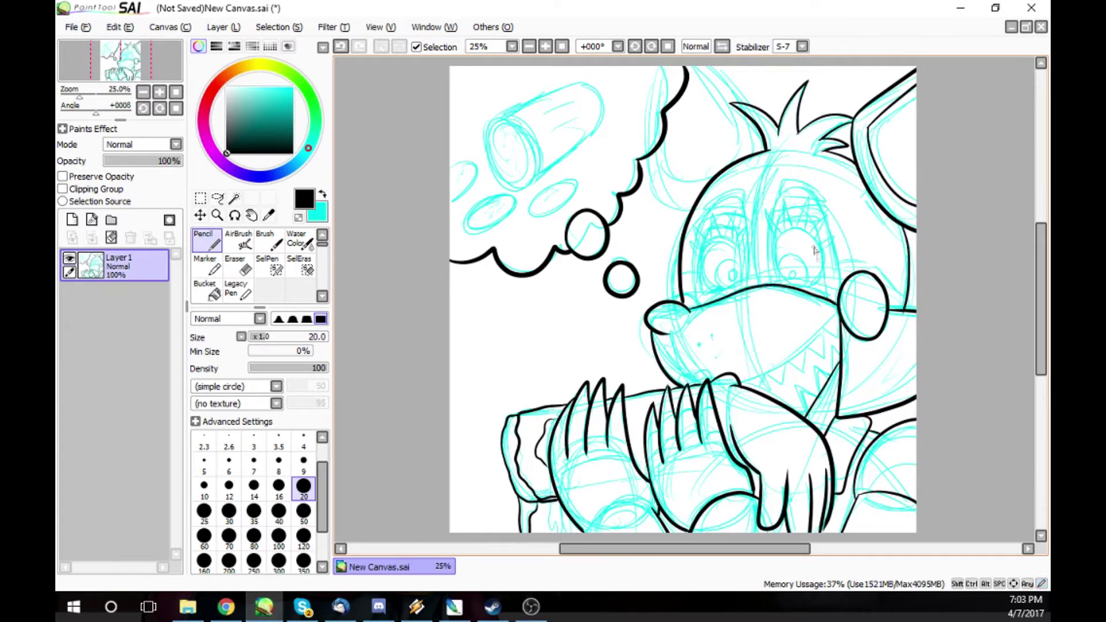
left_click_drag(745, 387, 840, 312)
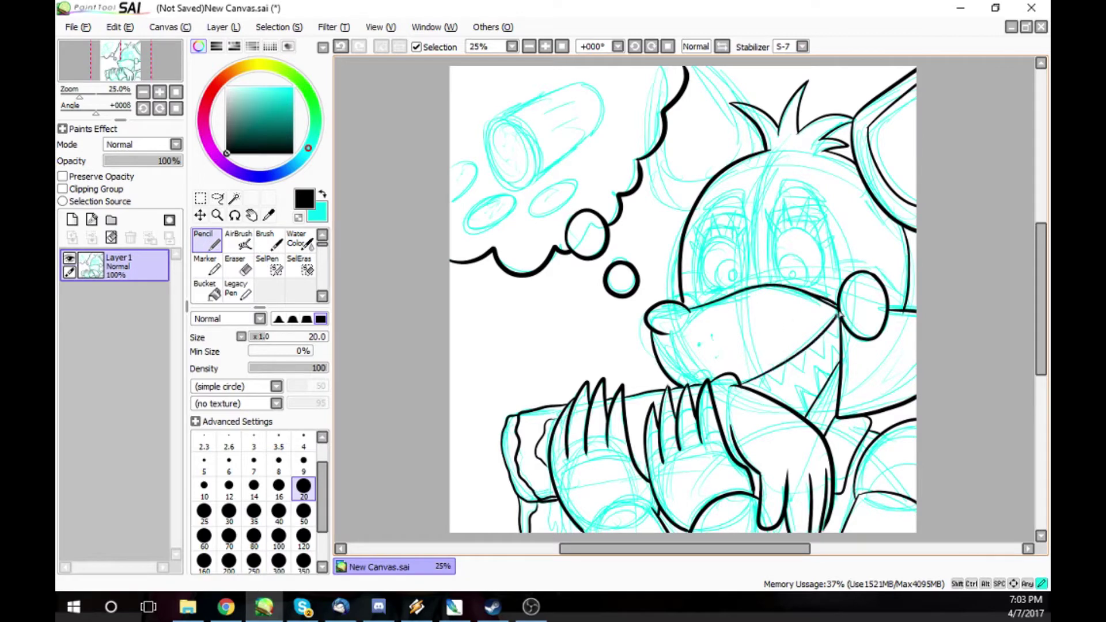
left_click_drag(683, 376, 712, 367)
left_click_drag(694, 315, 677, 346)
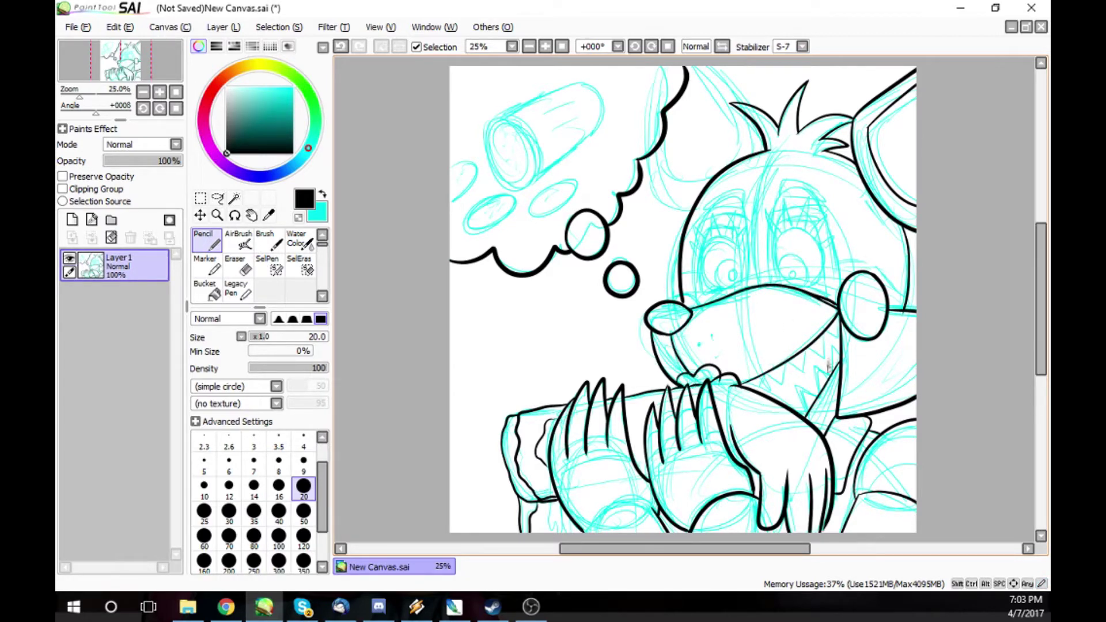
mouse_move(786, 376)
left_mouse_down()
mouse_move(809, 349)
mouse_move(821, 357)
mouse_move(833, 338)
mouse_move(841, 351)
mouse_move(797, 385)
mouse_move(821, 397)
mouse_move(796, 400)
left_mouse_up()
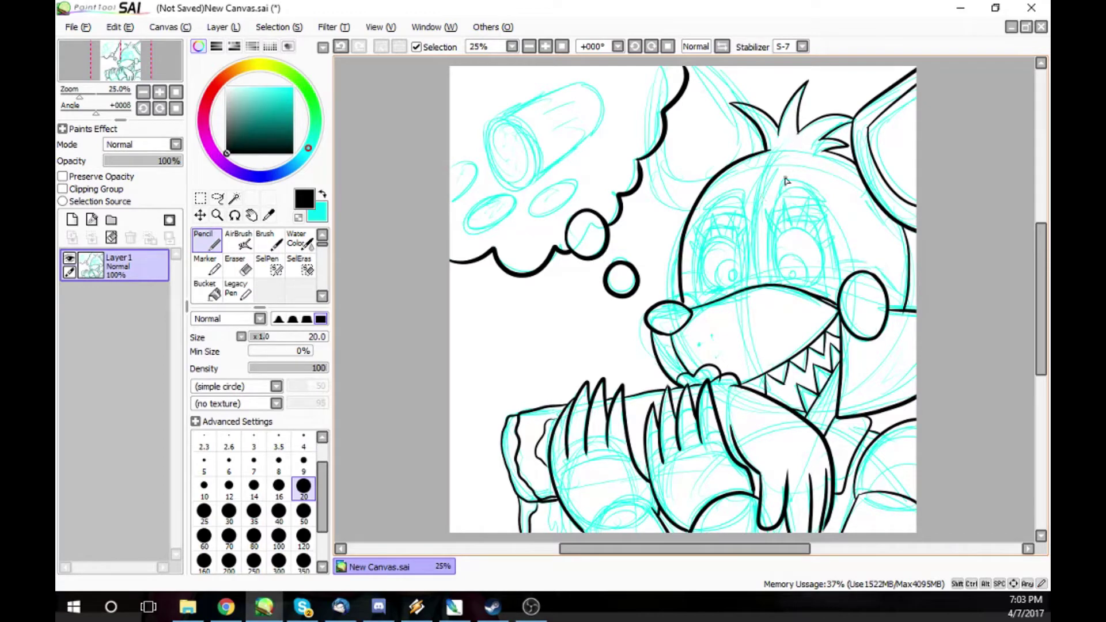
- Ink the head's center seam and side-panel lines, and the first lashes of the eye nearer the cheek disc
key("alt+Tab")
key("alt+Tab")
mouse_move(782, 154)
left_mouse_down()
mouse_move(761, 194)
mouse_move(762, 282)
left_mouse_up()
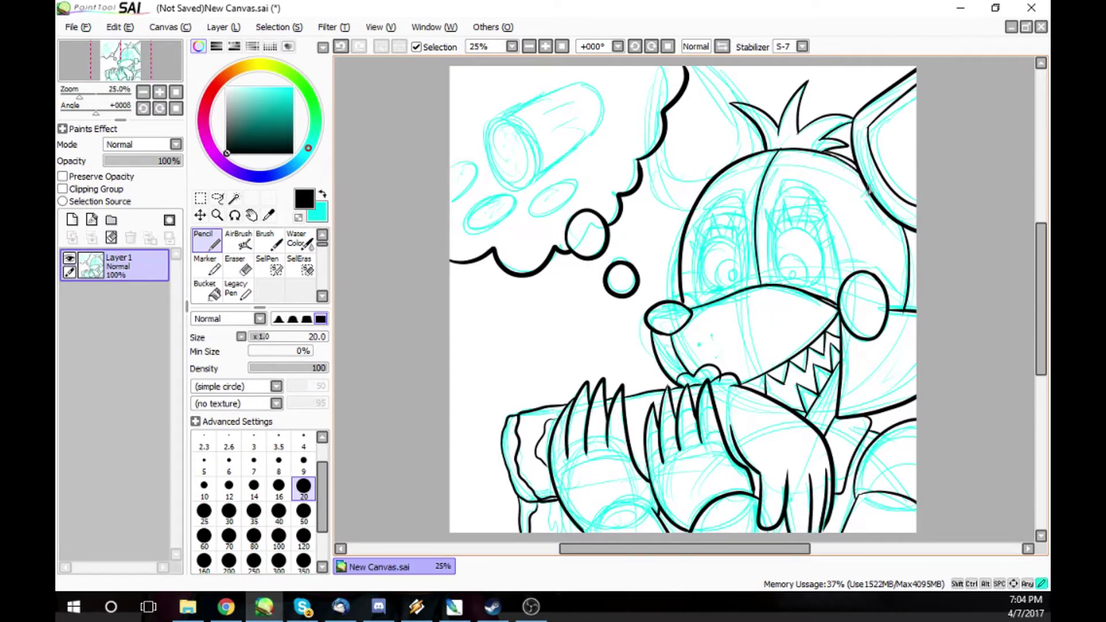
left_click_drag(888, 218, 892, 212)
mouse_move(838, 272)
left_mouse_down()
mouse_move(878, 267)
mouse_move(906, 301)
left_mouse_up()
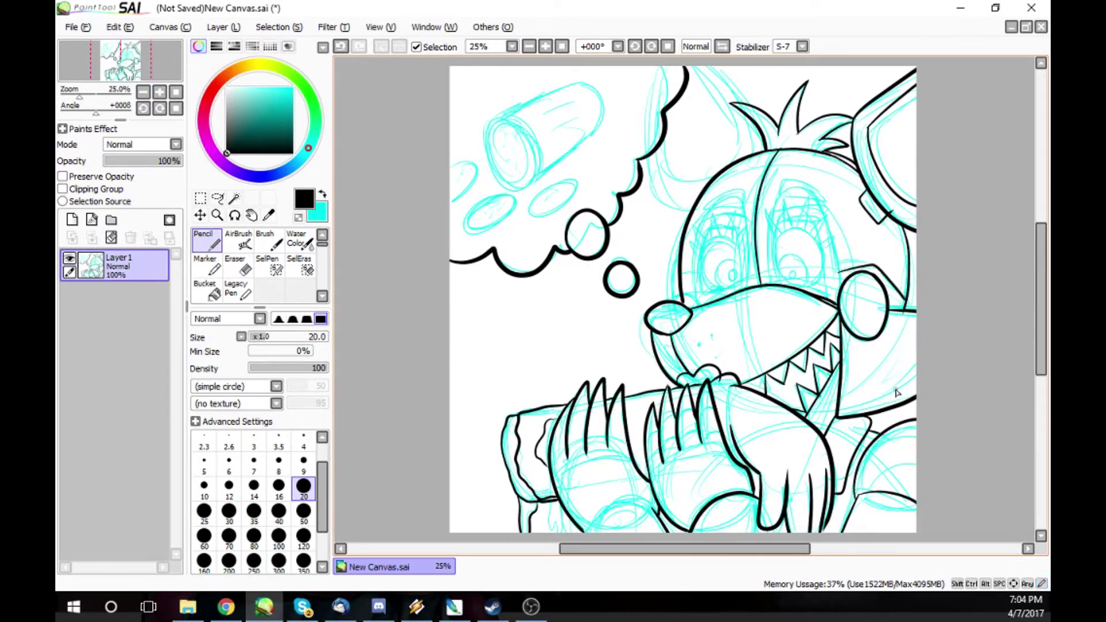
mouse_move(778, 234)
left_mouse_down()
mouse_move(767, 210)
mouse_move(781, 236)
mouse_move(800, 195)
left_mouse_up()
left_click_drag(806, 231, 815, 193)
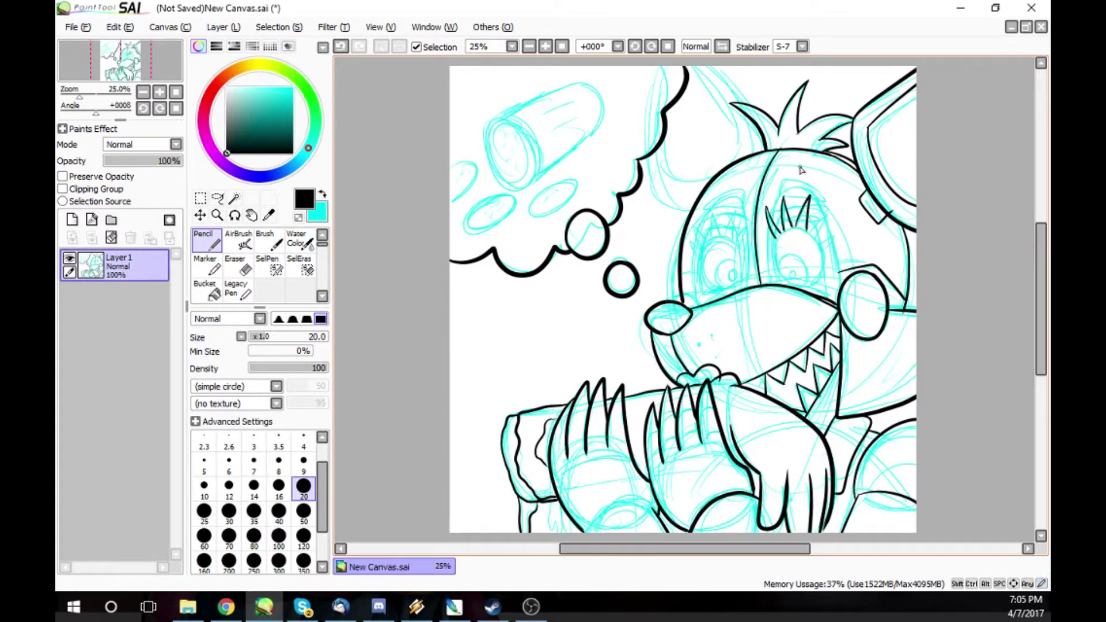
- Ink the ear behind the thought bubble, using size 30 for the outer edge and size 20 for the inner lines
left_click(229, 511)
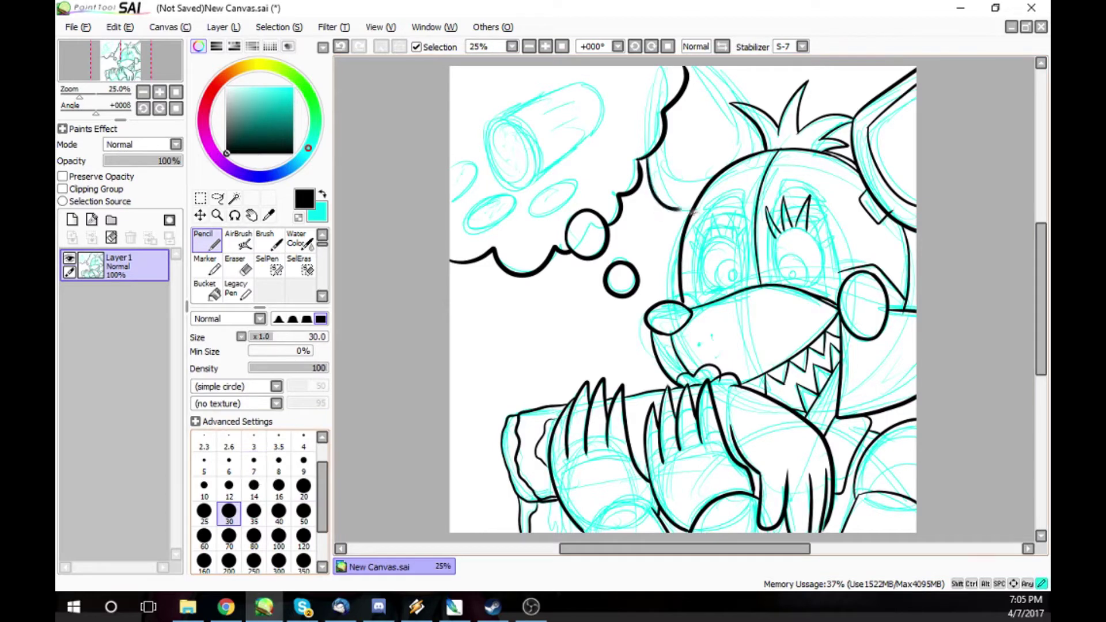
left_click(304, 487)
left_click_drag(728, 67, 752, 109)
mouse_move(663, 180)
left_mouse_down()
mouse_move(740, 151)
mouse_move(749, 118)
left_mouse_up()
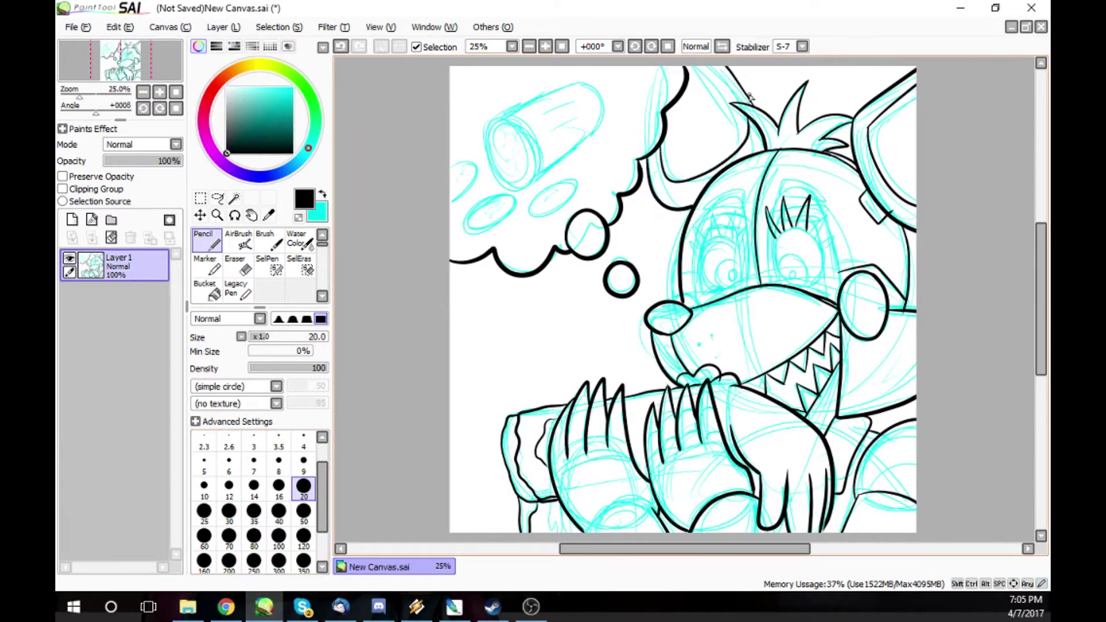
key("ctrl+z")
mouse_move(659, 151)
left_mouse_down()
mouse_move(698, 184)
mouse_move(679, 181)
mouse_move(749, 116)
mouse_move(707, 63)
left_mouse_up()
key("ctrl+z")
left_click(341, 46)
left_click_drag(742, 102, 713, 62)
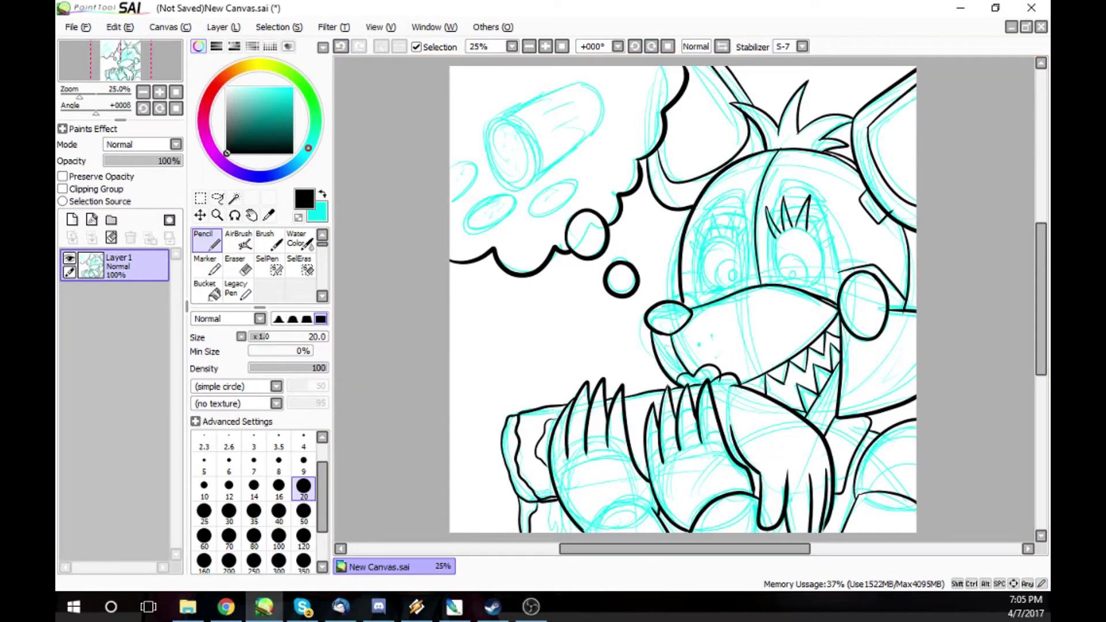
- Ink the curved arcs and claw joint lines on both feet, along with the wrist line of the drooping hand
key("alt+Tab")
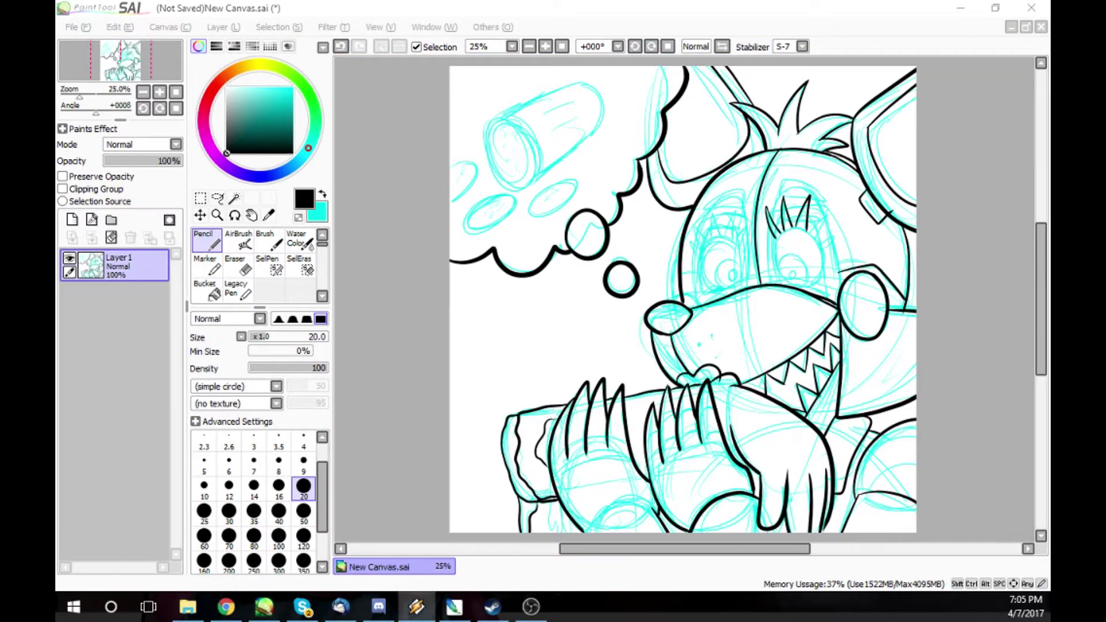
key("alt+Tab")
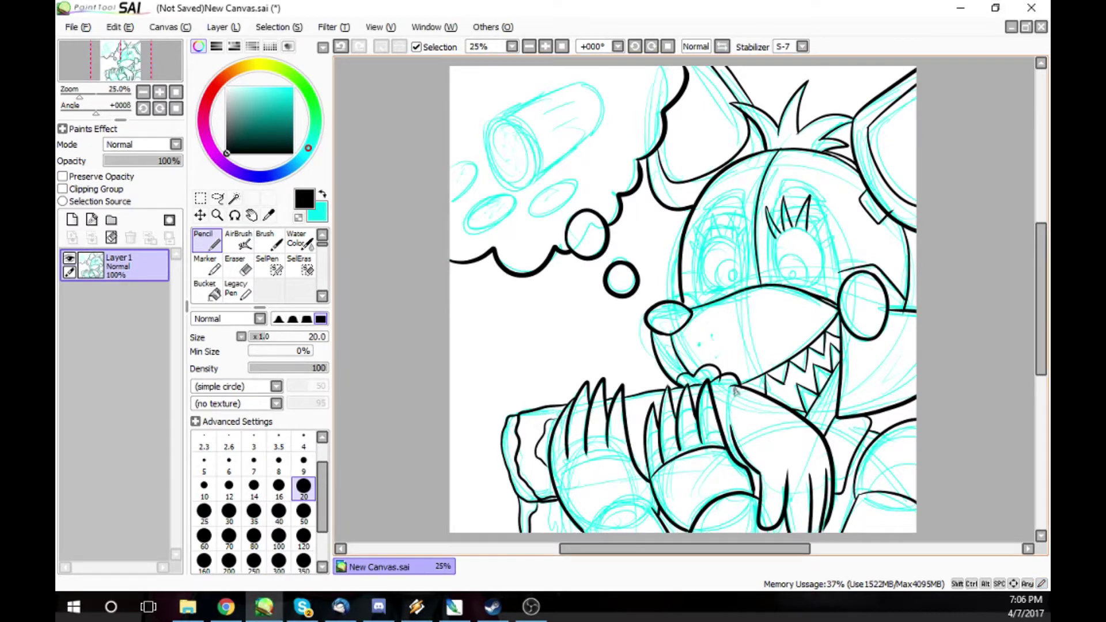
left_click_drag(732, 384, 743, 461)
left_click_drag(546, 465, 550, 479)
left_click_drag(634, 451, 626, 406)
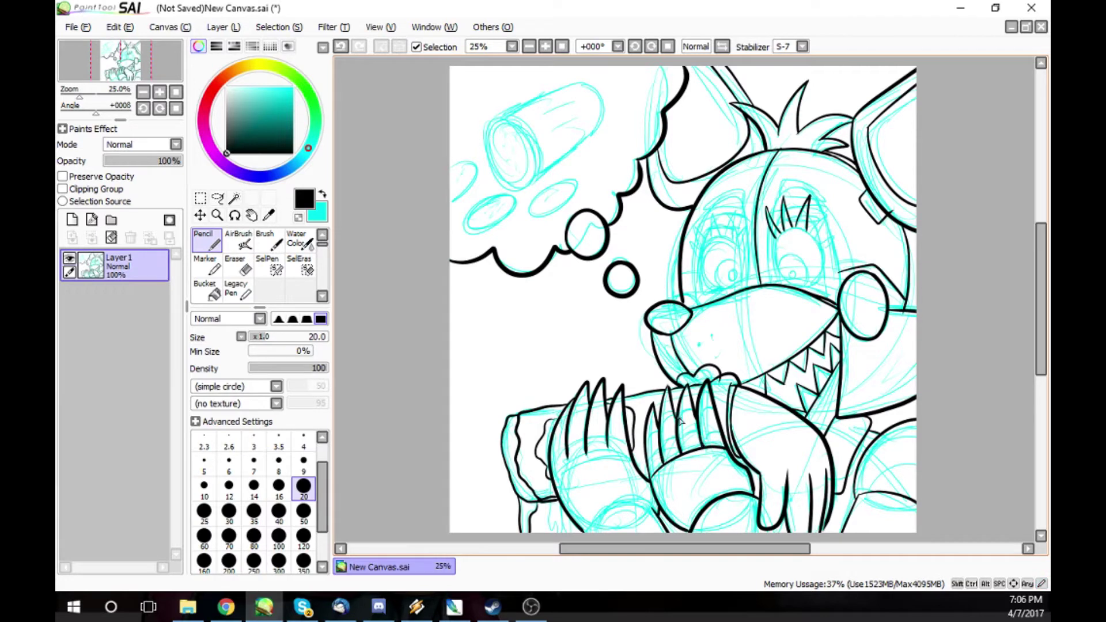
mouse_move(701, 428)
left_mouse_down()
mouse_move(678, 416)
mouse_move(696, 414)
mouse_move(698, 438)
left_mouse_up()
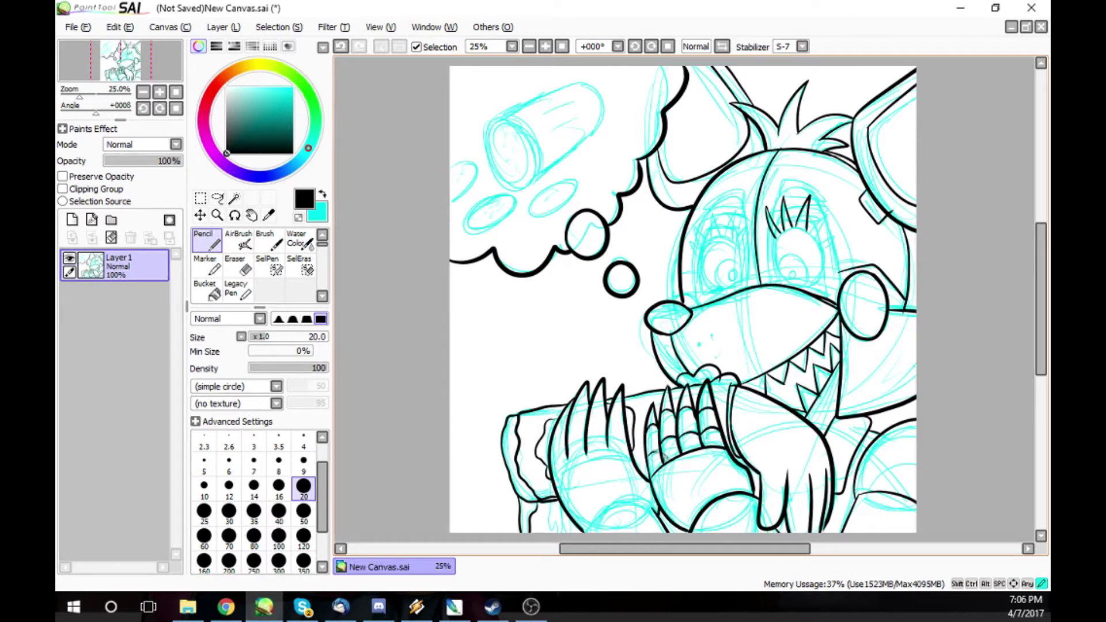
left_click_drag(652, 502, 588, 527)
mouse_move(553, 479)
left_mouse_down()
mouse_move(623, 454)
mouse_move(608, 433)
mouse_move(625, 413)
mouse_move(592, 409)
mouse_move(607, 437)
left_mouse_up()
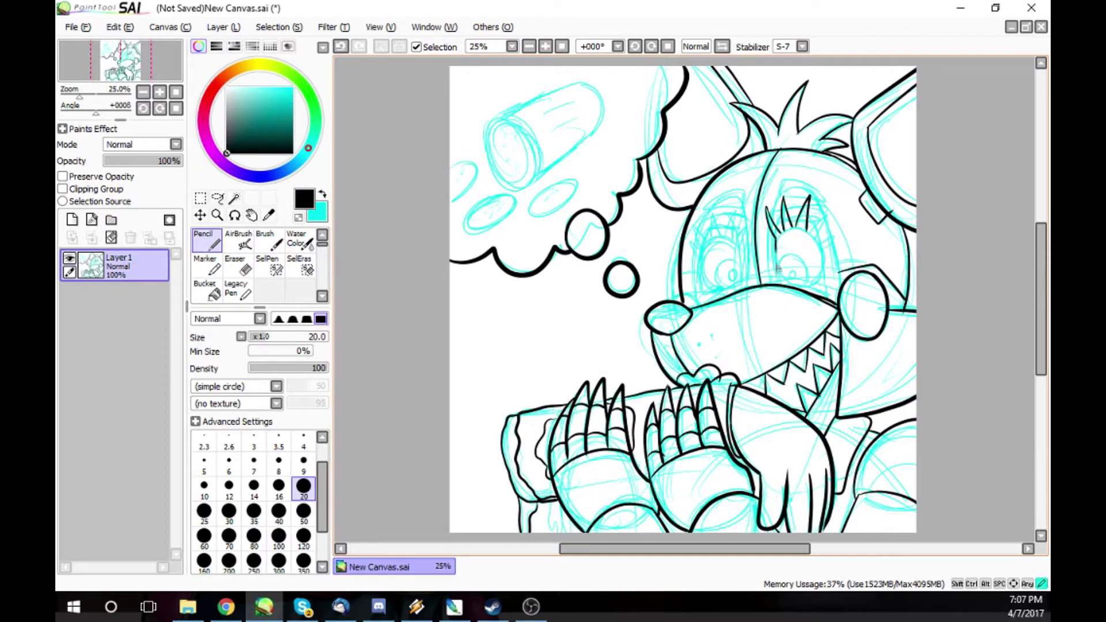
- Undo the stray eye stroke and ink the round eye, remaining lashes and side lines next to the cheek disc
left_click(341, 46)
mouse_move(789, 231)
left_mouse_down()
mouse_move(781, 281)
mouse_move(823, 272)
left_mouse_up()
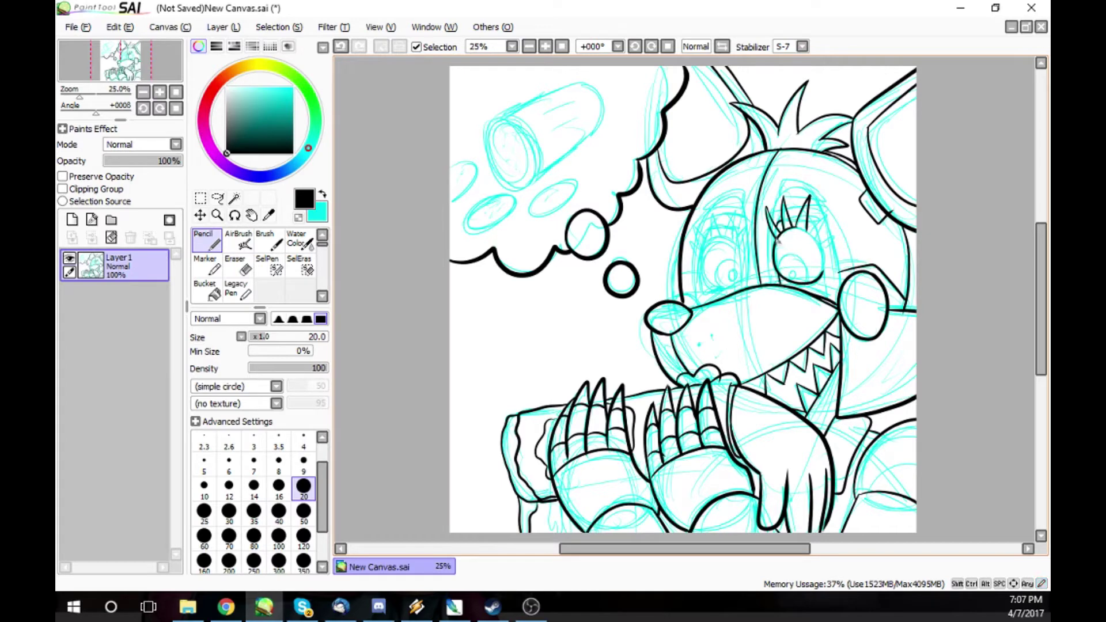
mouse_move(814, 233)
left_mouse_down()
mouse_move(811, 197)
mouse_move(830, 207)
left_mouse_up()
left_click_drag(830, 253, 825, 302)
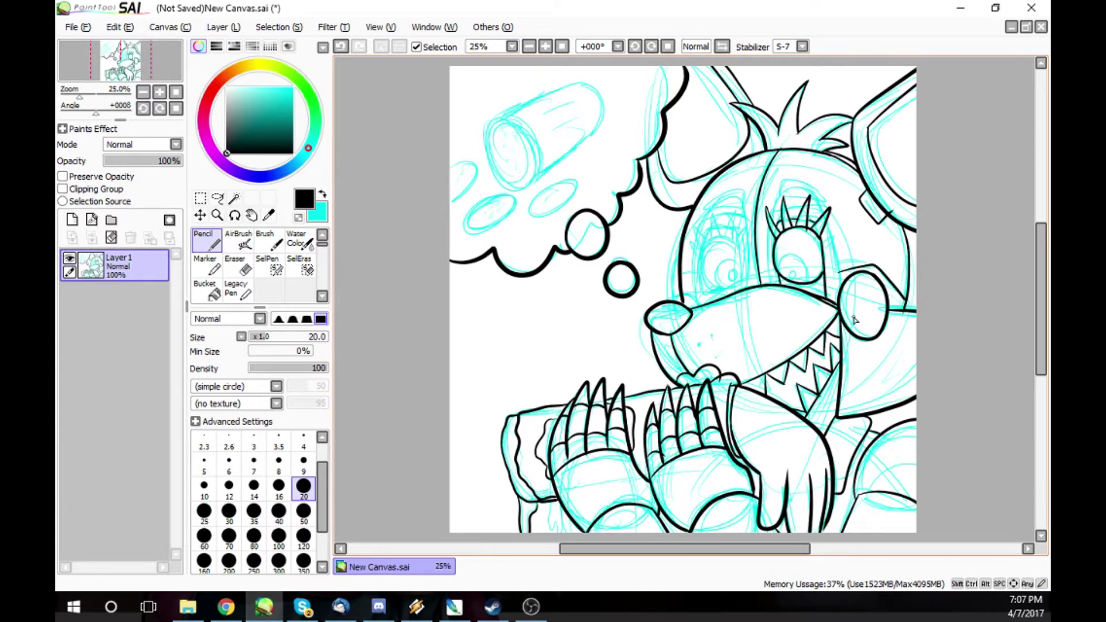
- Ink the other eye with its lashes and side lines, and try an iris stroke in the eye nearer the cheek disc
mouse_move(739, 230)
left_mouse_down()
mouse_move(736, 252)
mouse_move(699, 271)
mouse_move(743, 278)
mouse_move(745, 224)
mouse_move(742, 244)
mouse_move(733, 209)
left_mouse_up()
mouse_move(721, 234)
left_mouse_down()
mouse_move(730, 204)
mouse_move(732, 238)
mouse_move(708, 208)
left_mouse_up()
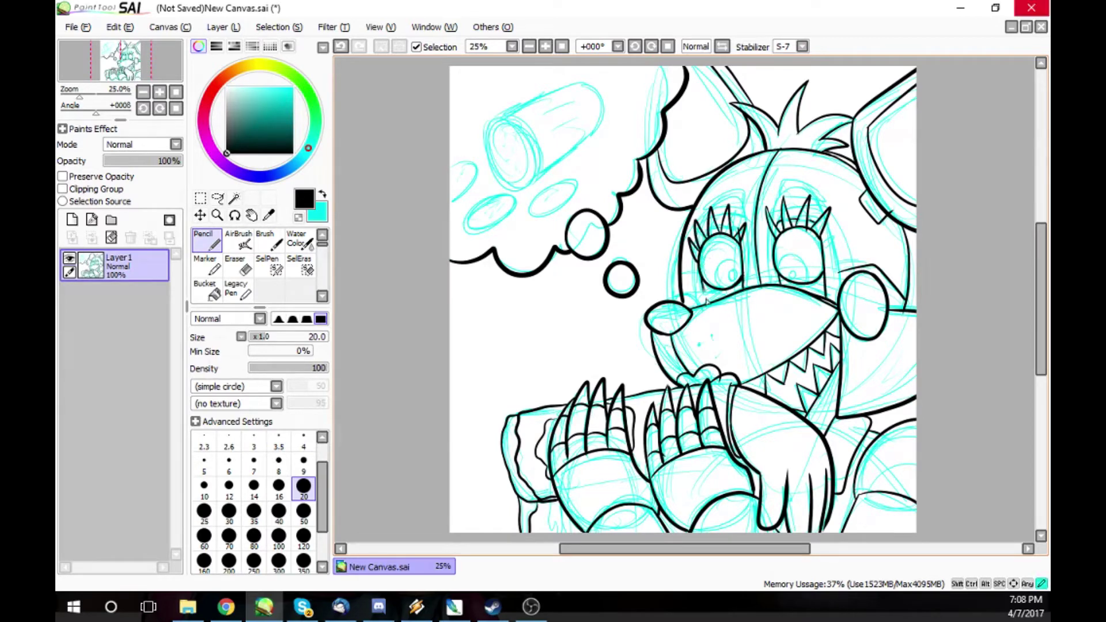
key("alt+Tab")
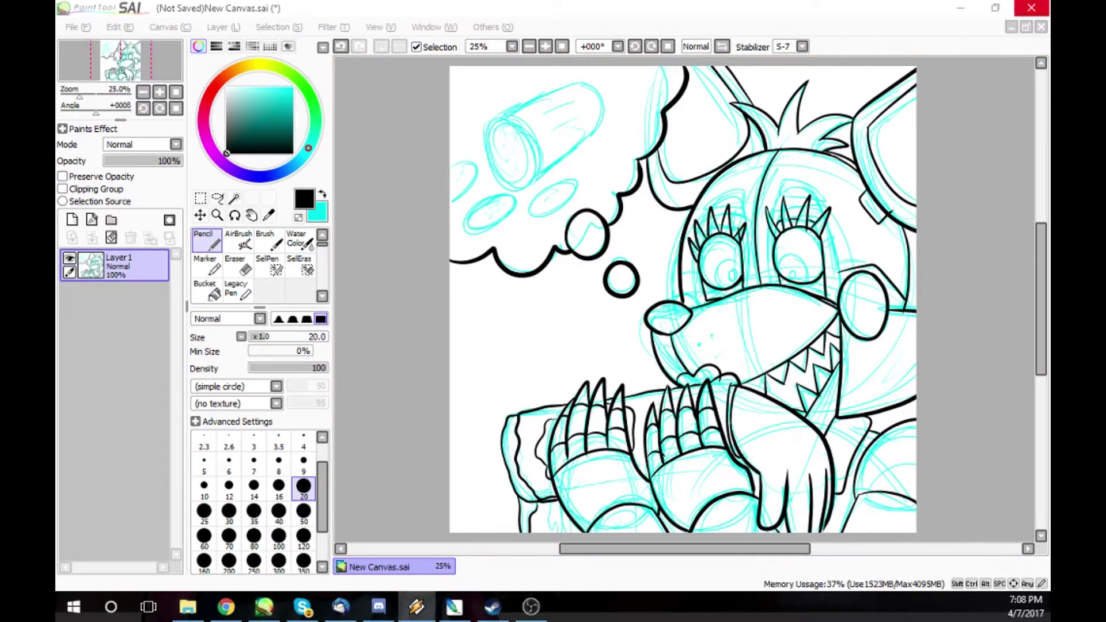
key("alt+Tab")
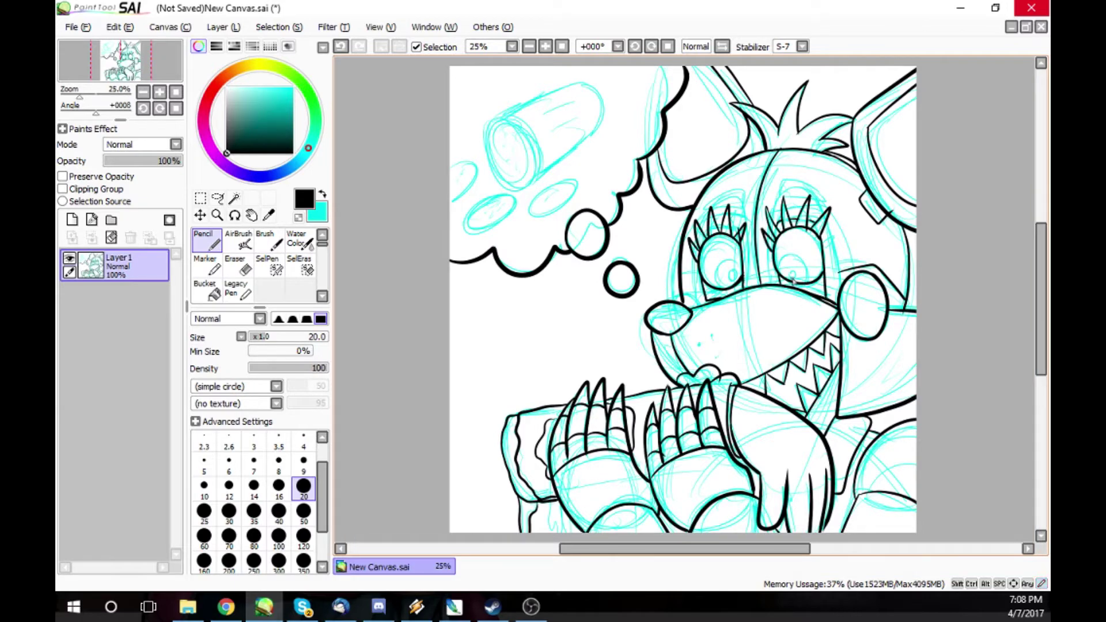
left_click_drag(783, 270, 797, 284)
key("ctrl+z")
- Ink the cylinder inside the thought bubble and the three oval slices beneath it at size 20
mouse_move(489, 123)
left_mouse_down()
mouse_move(603, 98)
mouse_move(533, 183)
left_mouse_up()
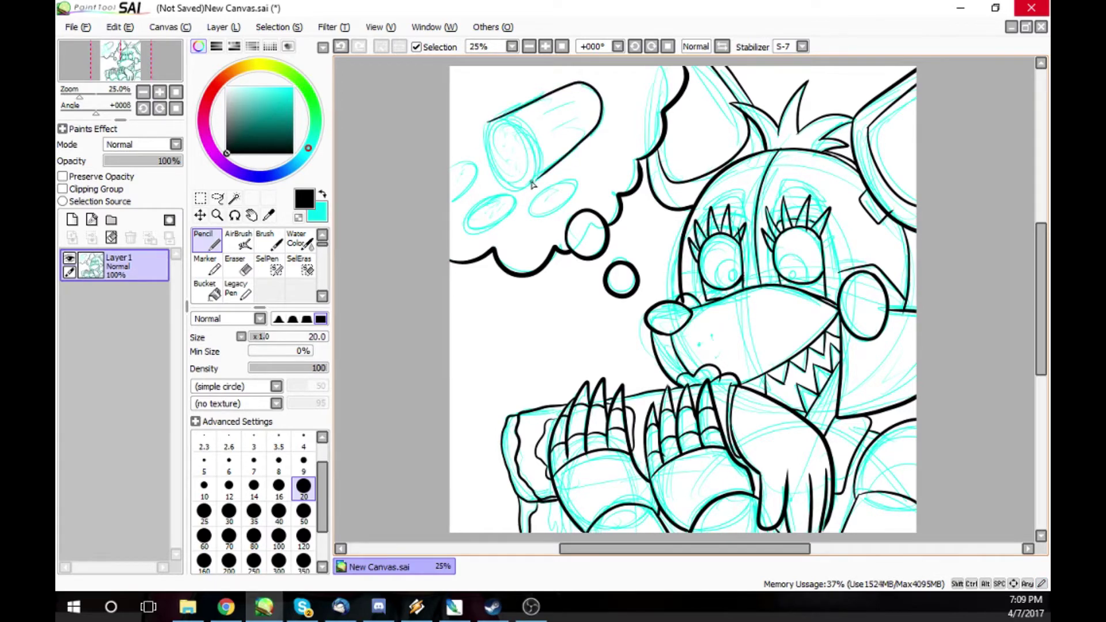
mouse_move(505, 117)
left_mouse_down()
mouse_move(485, 168)
mouse_move(526, 192)
mouse_move(488, 126)
mouse_move(534, 149)
mouse_move(522, 192)
mouse_move(573, 185)
mouse_move(535, 219)
mouse_move(582, 183)
left_mouse_up()
mouse_move(514, 196)
left_mouse_down()
mouse_move(473, 226)
mouse_move(515, 195)
left_mouse_up()
mouse_move(451, 201)
left_mouse_down()
mouse_move(475, 170)
mouse_move(451, 173)
left_mouse_up()
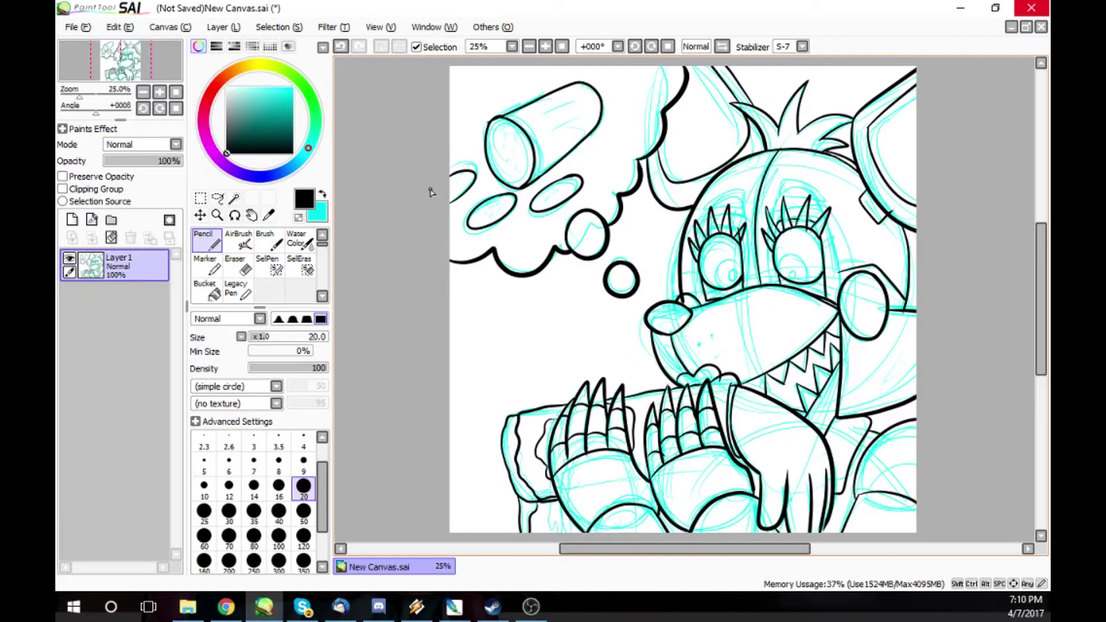
- Ink three small oval freckles on the muzzle and undo the trial dots on the cylinder's end face
mouse_move(699, 341)
left_mouse_down()
mouse_move(713, 332)
mouse_move(718, 352)
left_mouse_up()
left_click(341, 47)
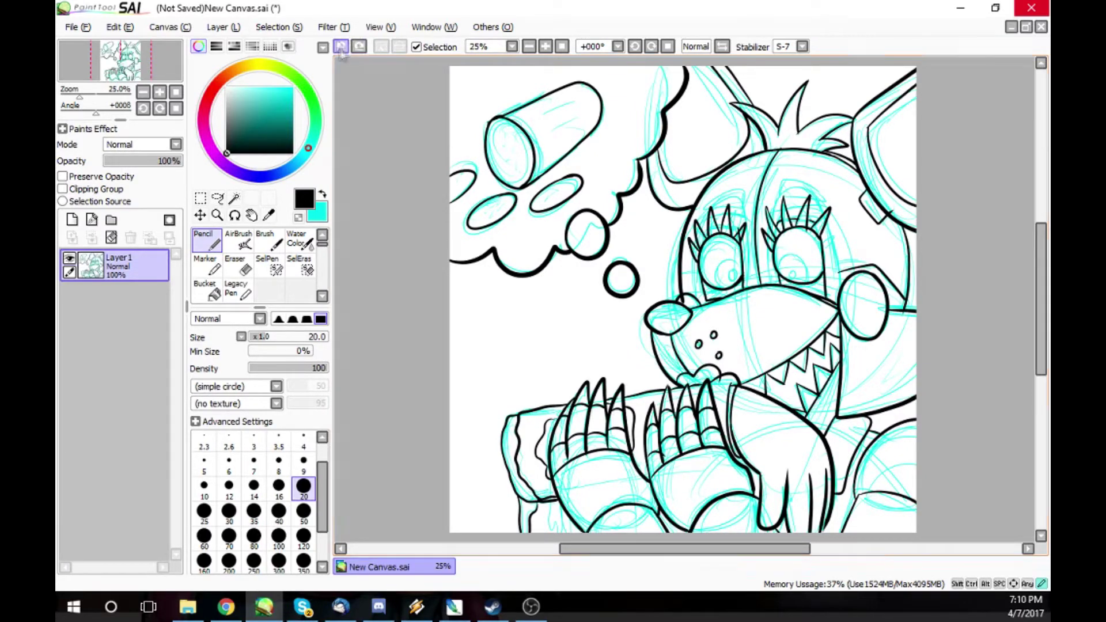
left_click(501, 135)
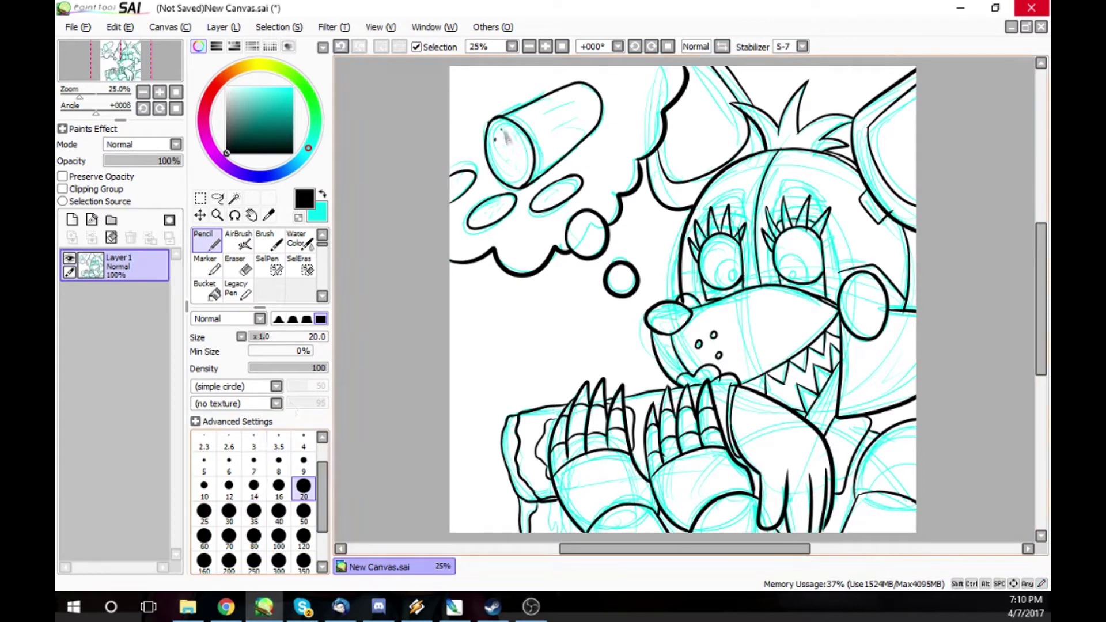
left_click(340, 46)
left_click(341, 46)
- Ink two accent lines along the cylinder's side and speckle its end face and the slices with small dots
left_click_drag(540, 112, 577, 101)
left_click_drag(562, 136, 580, 124)
left_click(495, 151)
left_click(499, 138)
left_click(508, 132)
left_click(519, 143)
left_click(461, 181)
left_click(478, 208)
left_click(490, 211)
- Ink the irises and small oval pupils in both eyes at size 14, undoing the last stray stroke
left_click(253, 487)
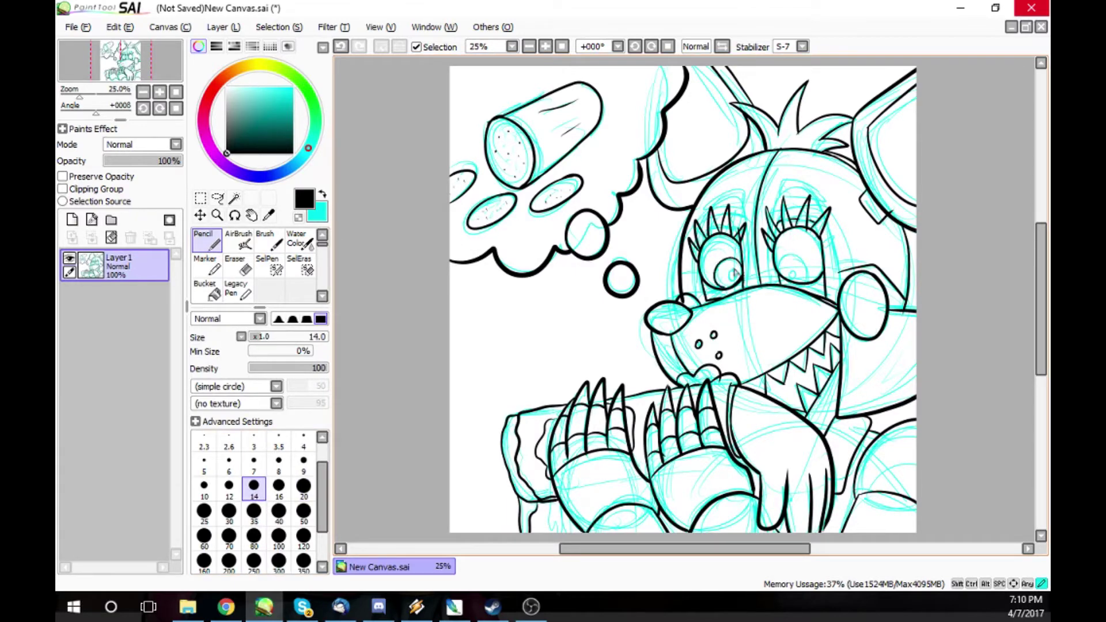
mouse_move(733, 269)
left_mouse_down()
mouse_move(730, 287)
mouse_move(794, 250)
mouse_move(788, 277)
left_mouse_up()
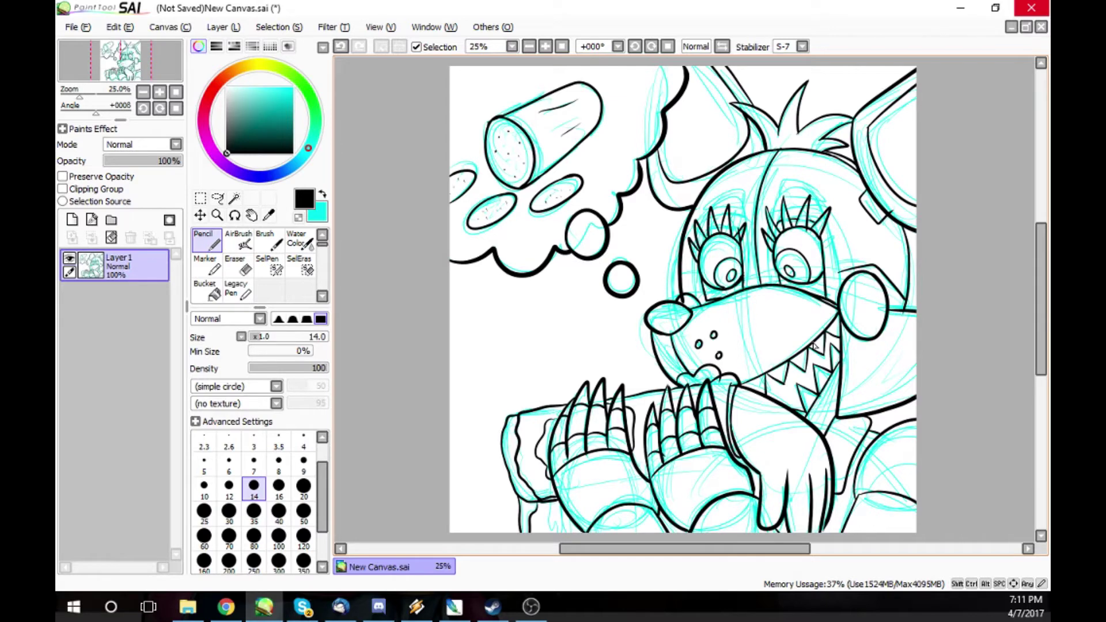
left_click(343, 46)
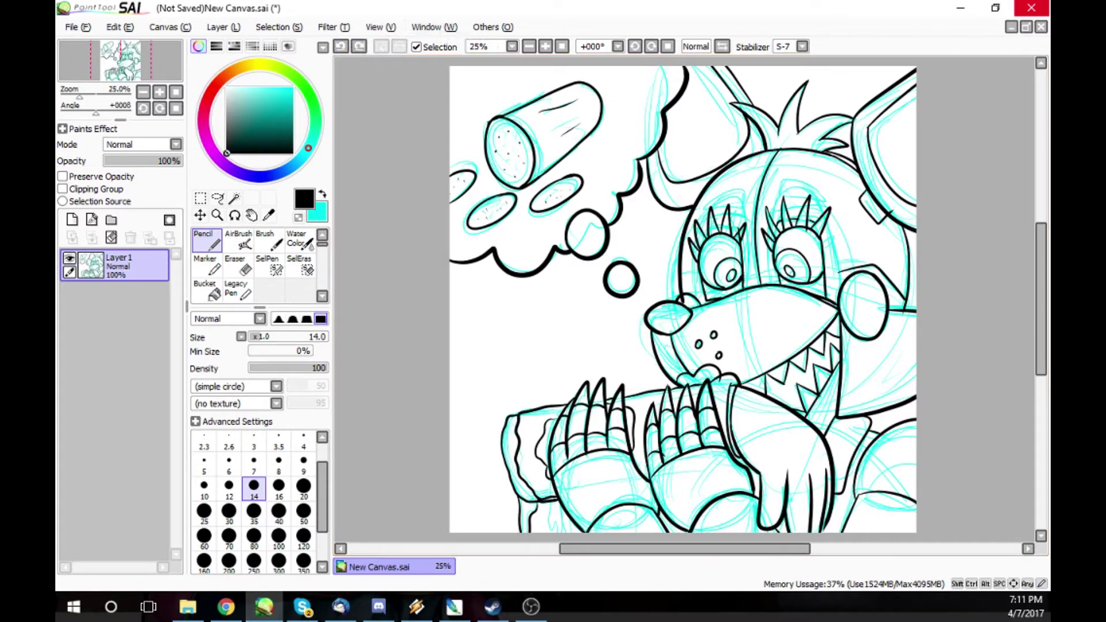
- Switch to funtimefoxy.psd in Adobe Photoshop and fill both pupils and the dark areas under the eyes with black
key("alt+Tab")
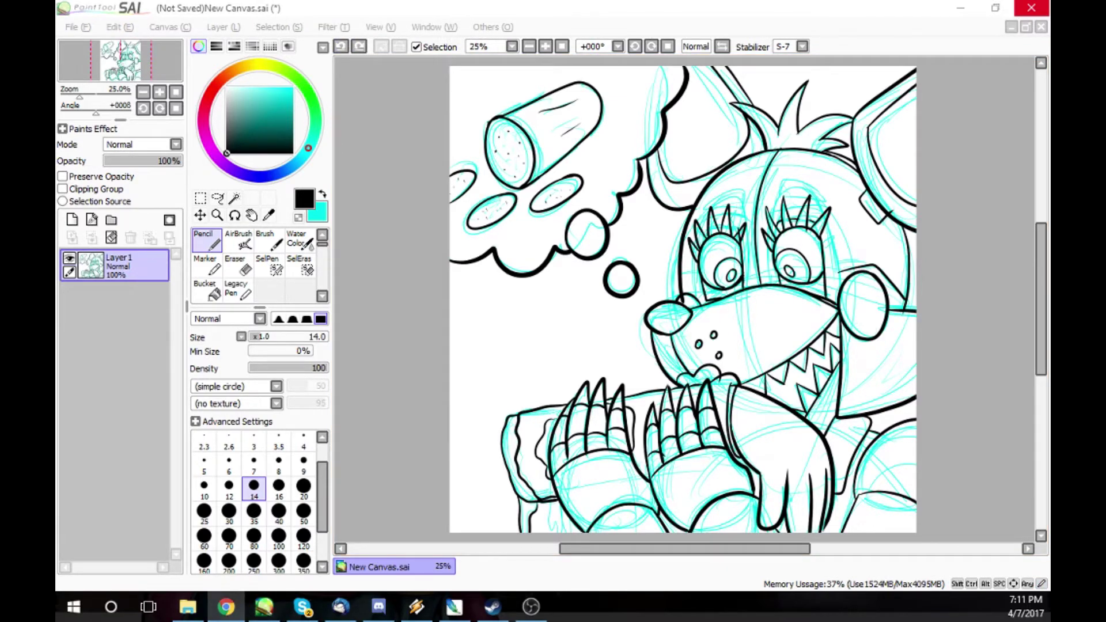
key("alt+Tab")
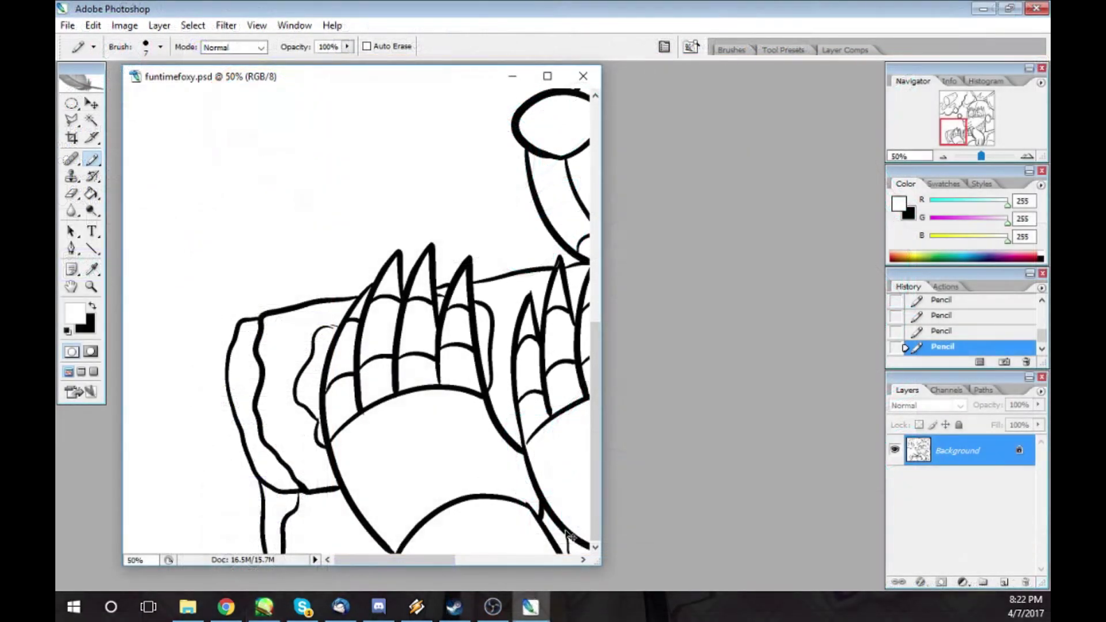
key("ctrl+minus")
left_click(92, 194)
left_click(93, 306)
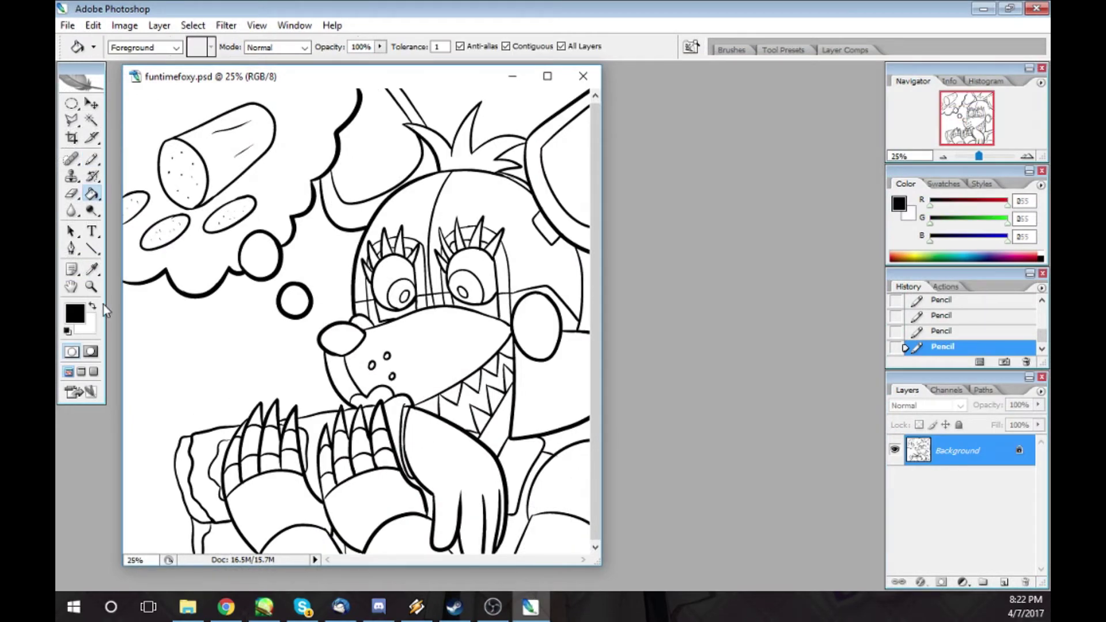
left_click(488, 306)
left_click(462, 292)
left_click(462, 304)
left_click(405, 296)
left_click(393, 314)
left_click(391, 273)
left_click(435, 357)
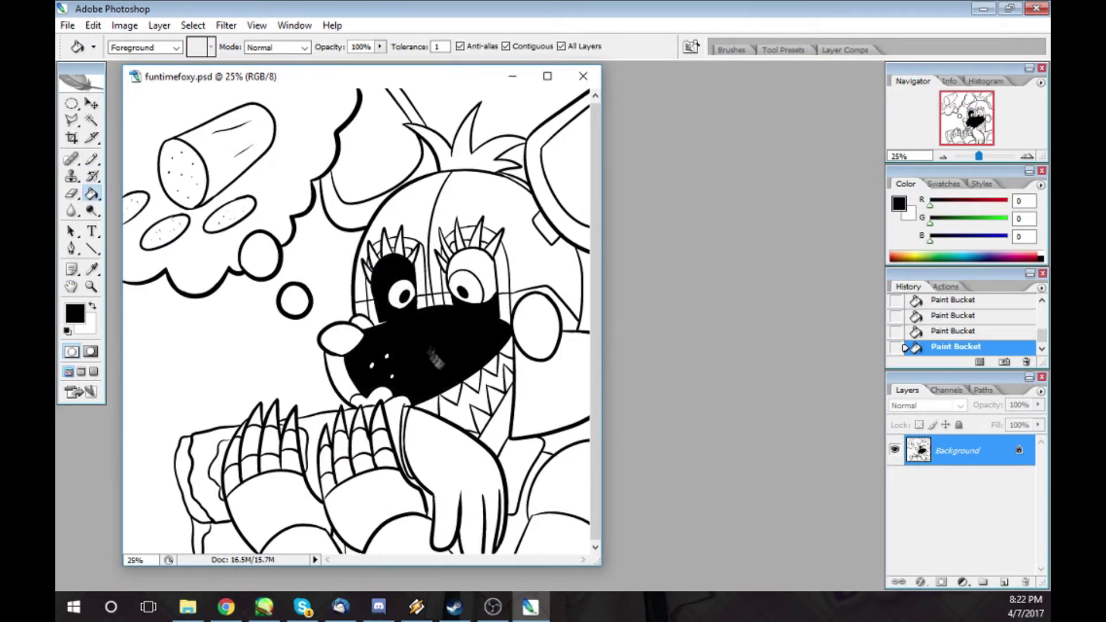
left_click(968, 317)
- Fill the three oval freckles on the muzzle with solid black
left_click(91, 286)
left_click(388, 294)
left_click(407, 315)
left_click(286, 370)
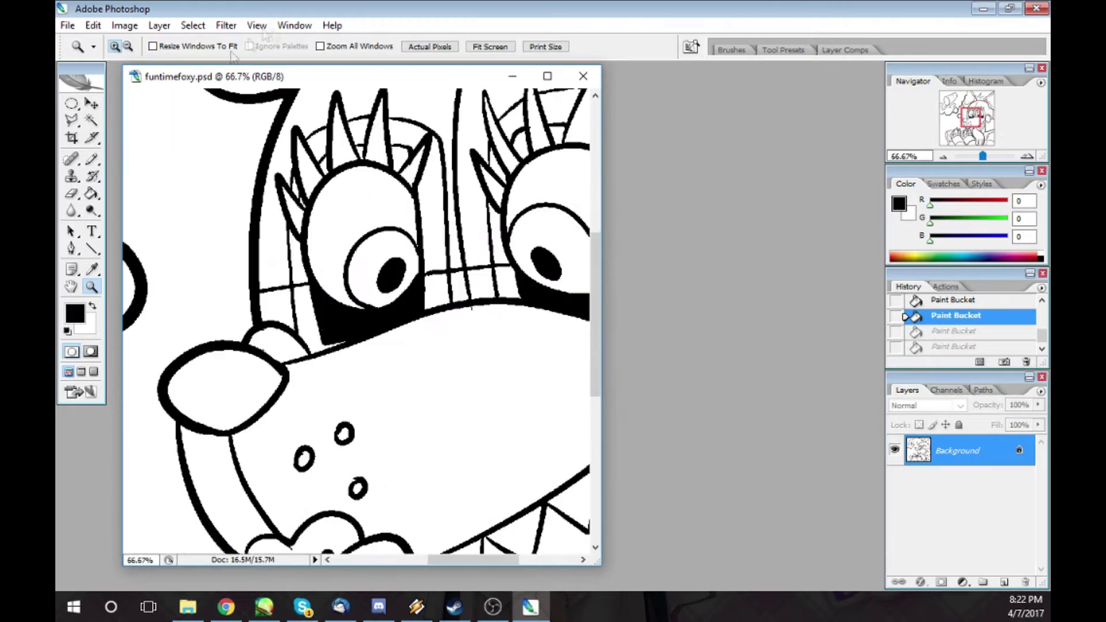
left_click(91, 159)
left_click(92, 194)
left_click(303, 459)
left_click(358, 489)
left_click(344, 434)
- Fill the gaps between the lashes of the eye nearer the thought bubble with black
left_click(92, 194)
left_click(301, 202)
left_click(397, 153)
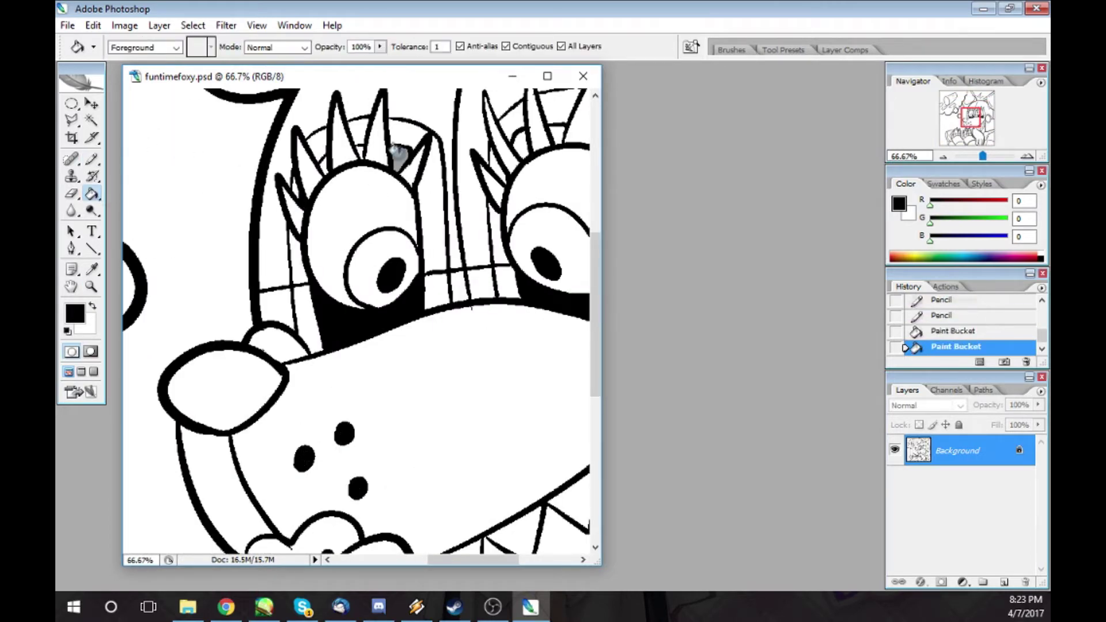
- Fill the nose and the mouth interior between the teeth with black
left_click(220, 354)
key("ctrl+minus")
key("ctrl+minus")
key("ctrl+minus")
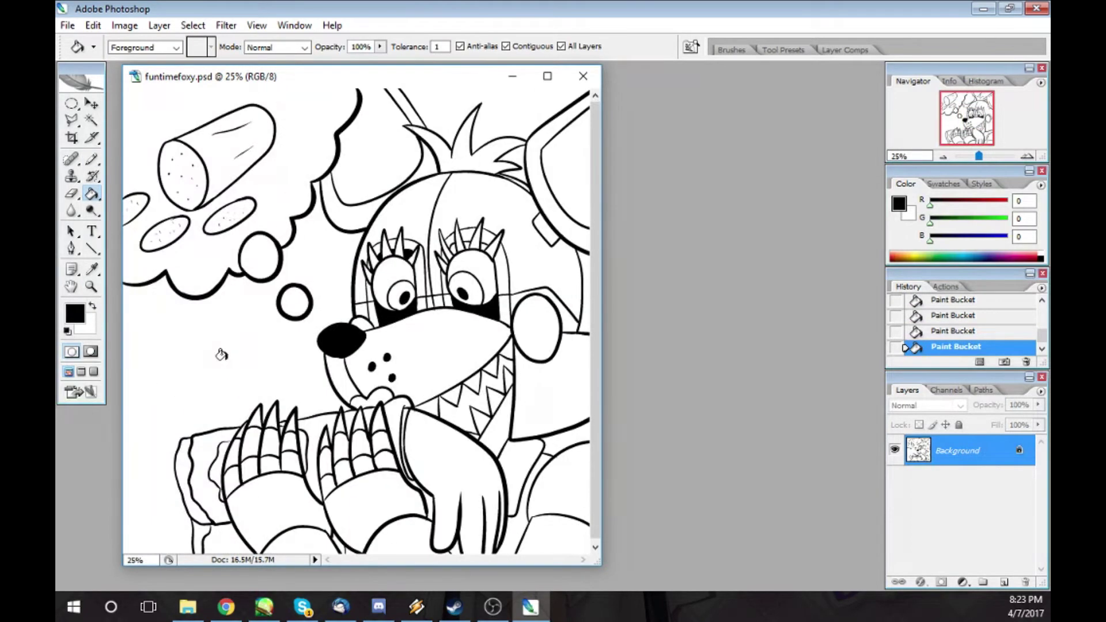
left_click(466, 403)
- Touch up the line edge where the lowest teeth meet the drooping arm with a size 7 white Pencil
left_click(91, 287)
left_click(410, 479)
left_click(411, 479)
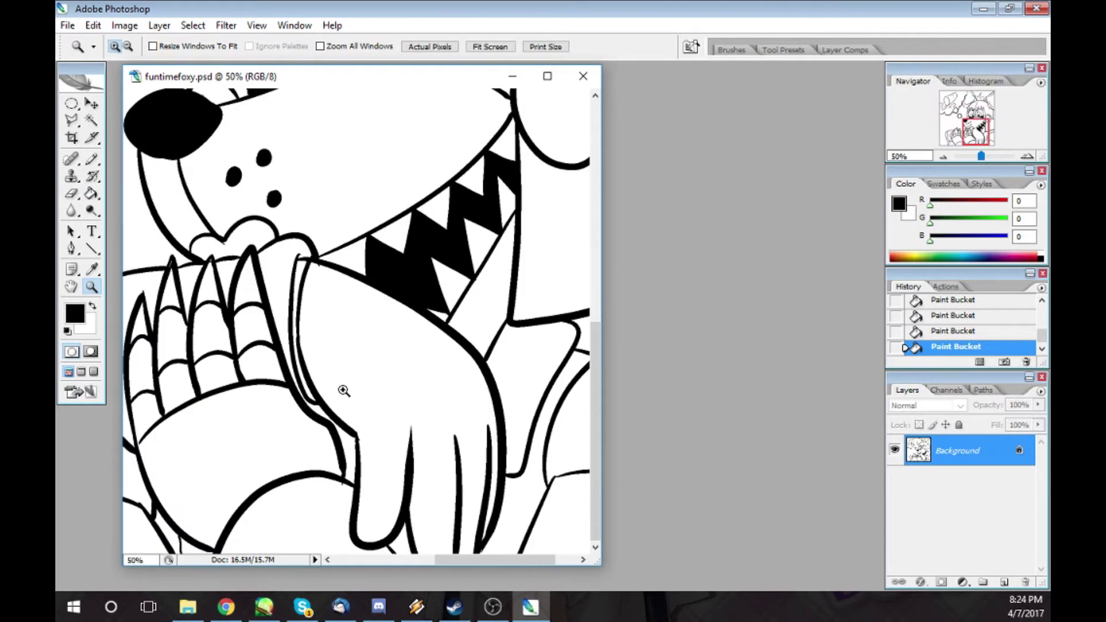
key("b")
left_click(439, 315)
key("x")
left_click(439, 315)
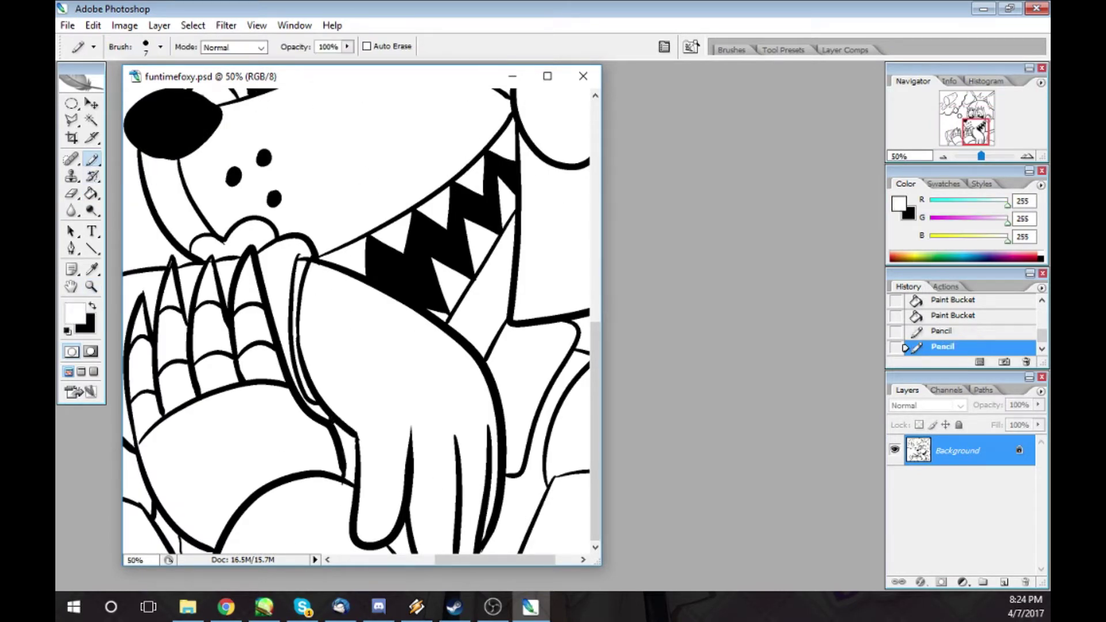
left_click(444, 317)
- Dab white Pencil touch-ups on the head and around the slices in the thought bubble
left_click_drag(596, 380, 634, 123)
left_click(507, 345)
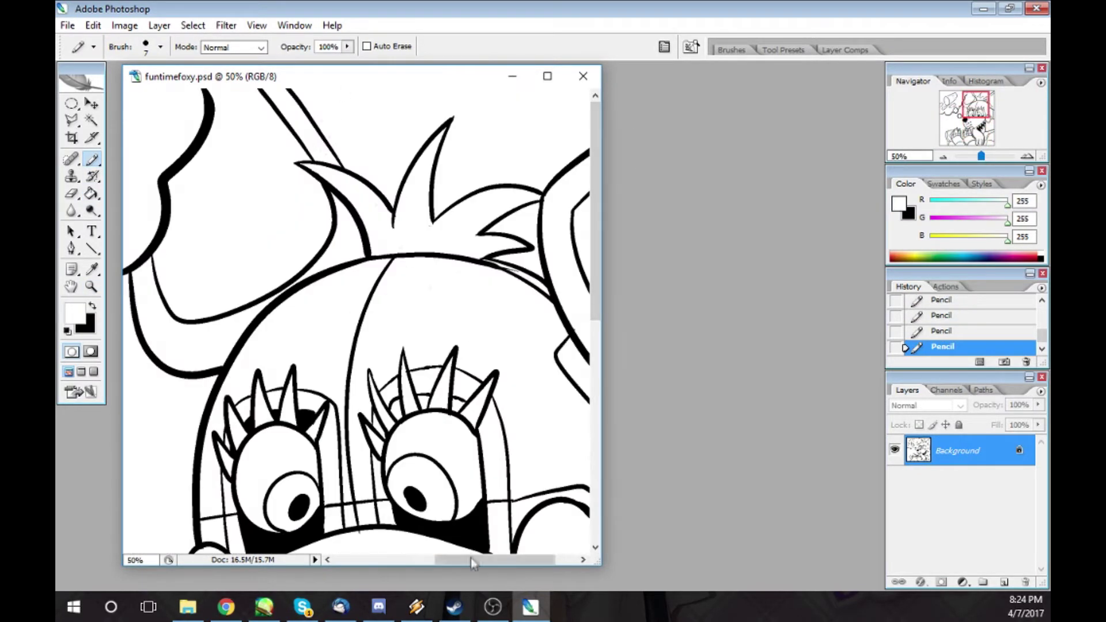
left_click_drag(474, 561, 332, 567)
left_click(223, 349)
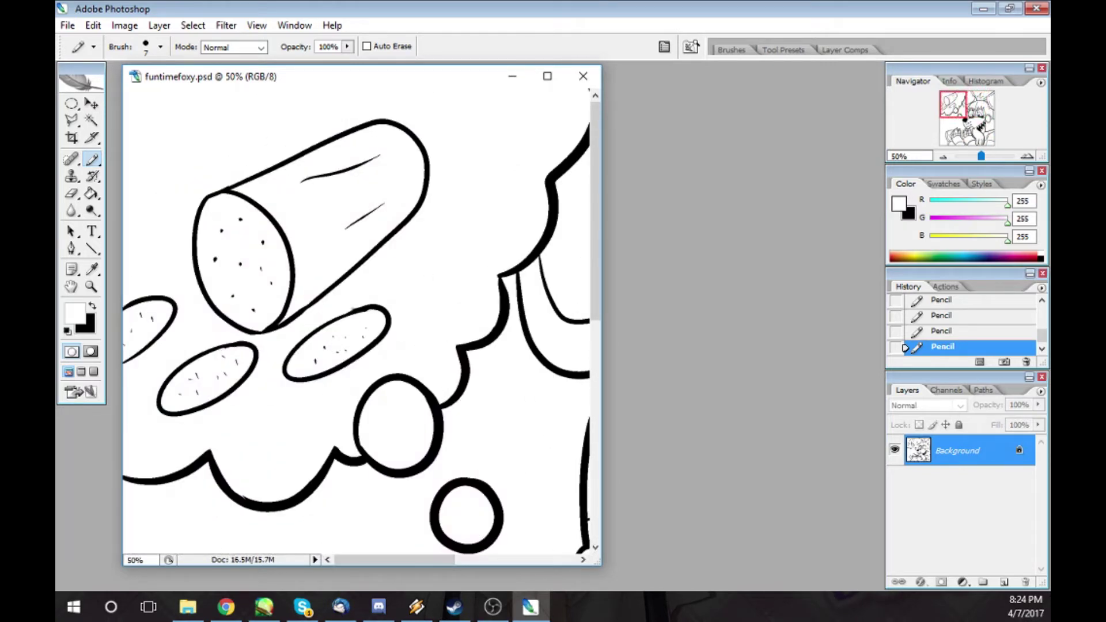
- Fill the gaps between the lashes of the eye nearer the cheek disc with black
scroll(352, 310, "right", 10)
key("x")
key("g")
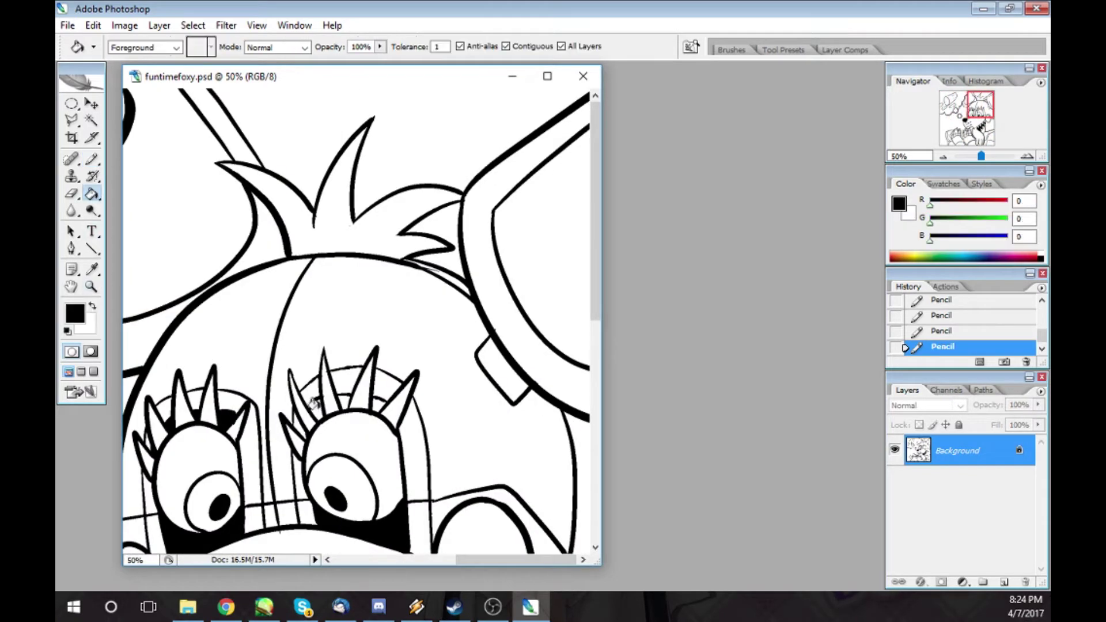
left_click(314, 404)
left_click(346, 398)
left_click(378, 401)
- Set the foreground colour to pink (R 245, G 93, B 183) and fill both inner ears and the cheek disc
key("b")
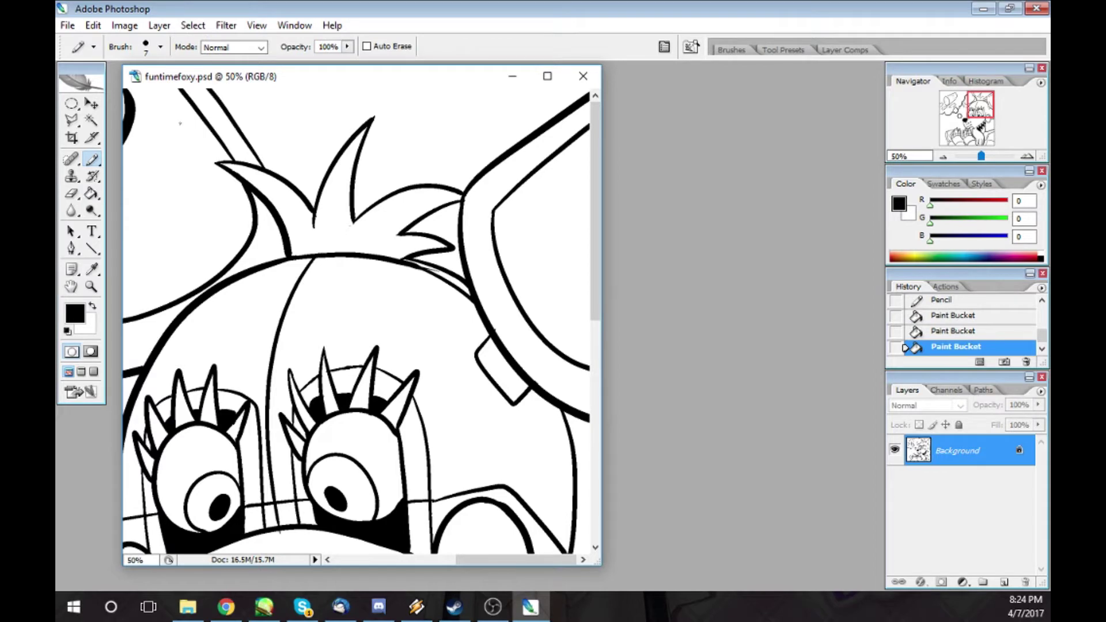
left_click(79, 314)
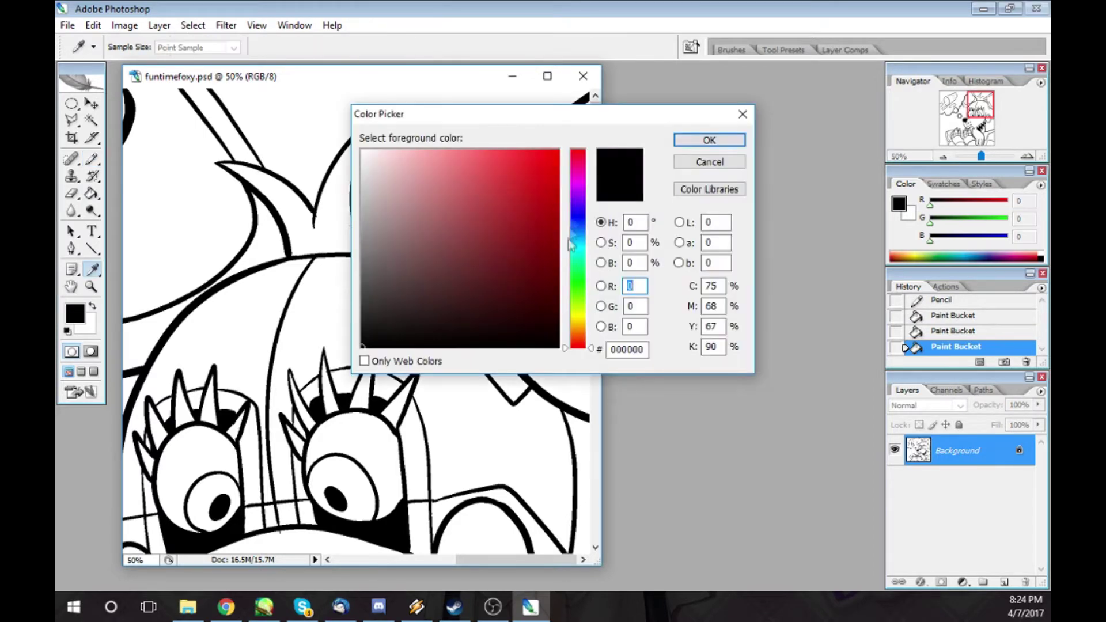
left_click_drag(570, 245, 571, 170)
left_click(483, 157)
key("Return")
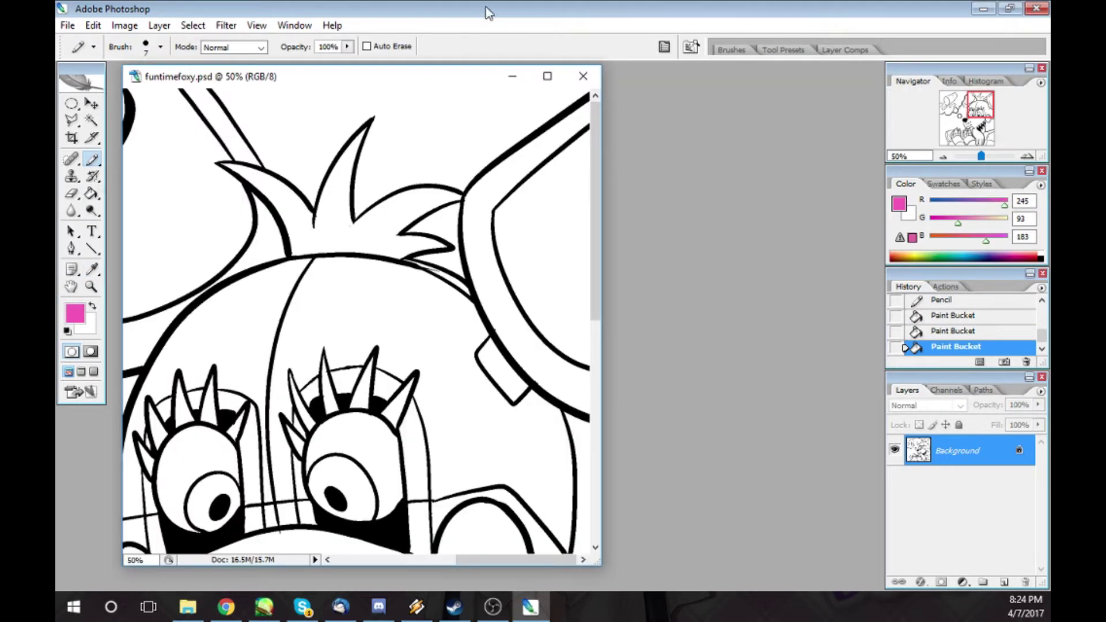
key("g")
left_click(165, 173)
key("ctrl+minus")
left_click(575, 118)
left_click(548, 321)
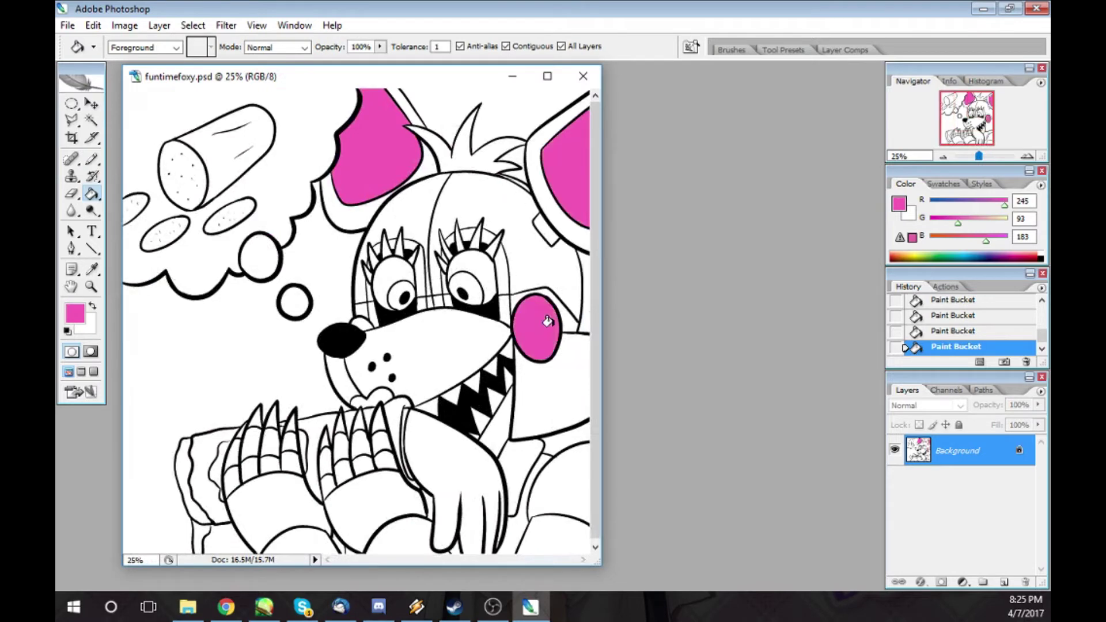
- Fill the four claws on the foot beside the drooping hand and the rounded bumps under the muzzle with the same pink
left_click(326, 442)
left_click(341, 427)
left_click(359, 425)
left_click(379, 424)
left_click(377, 399)
- Fill the claws on the other foot with the same pink, reverting the misplaced fill that recolours the outlines
left_click(289, 420)
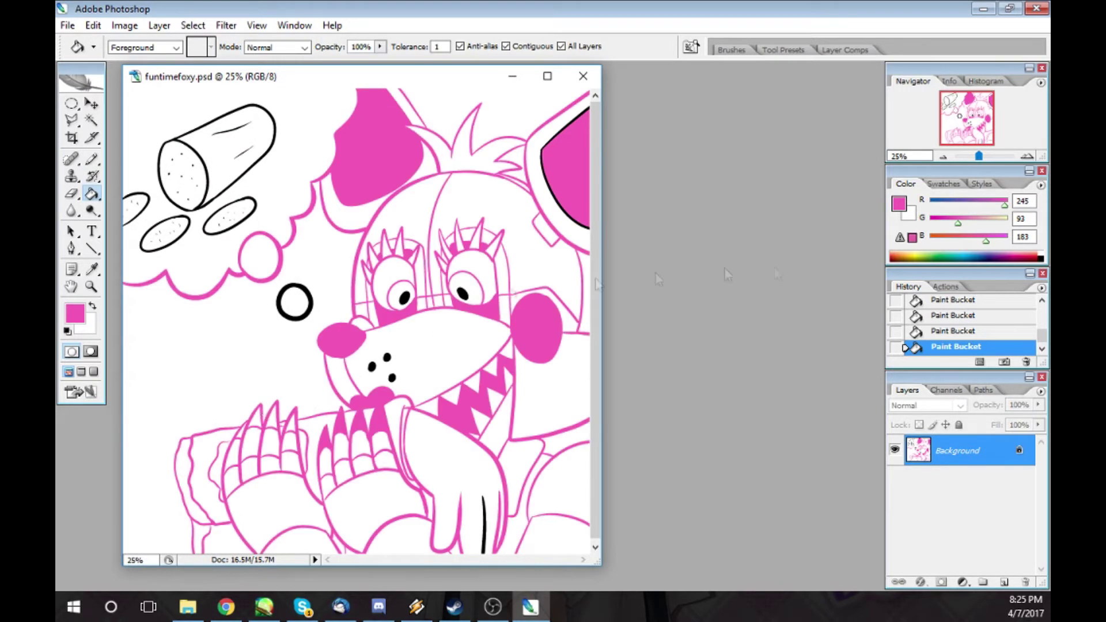
left_click(954, 332)
left_click(285, 415)
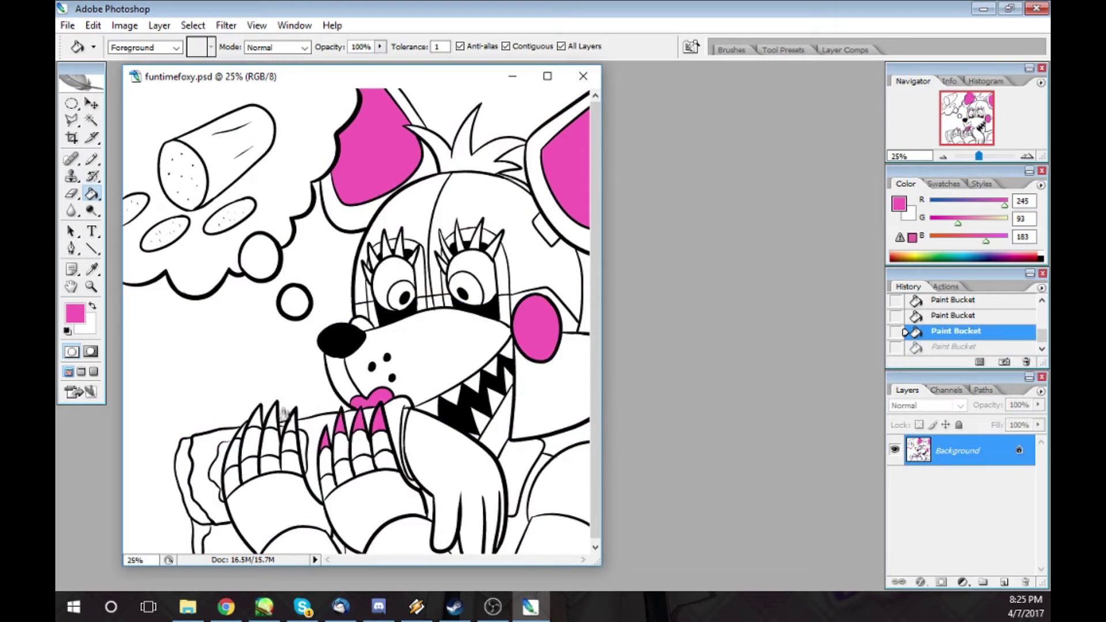
left_click(271, 415)
left_click(253, 417)
left_click(241, 430)
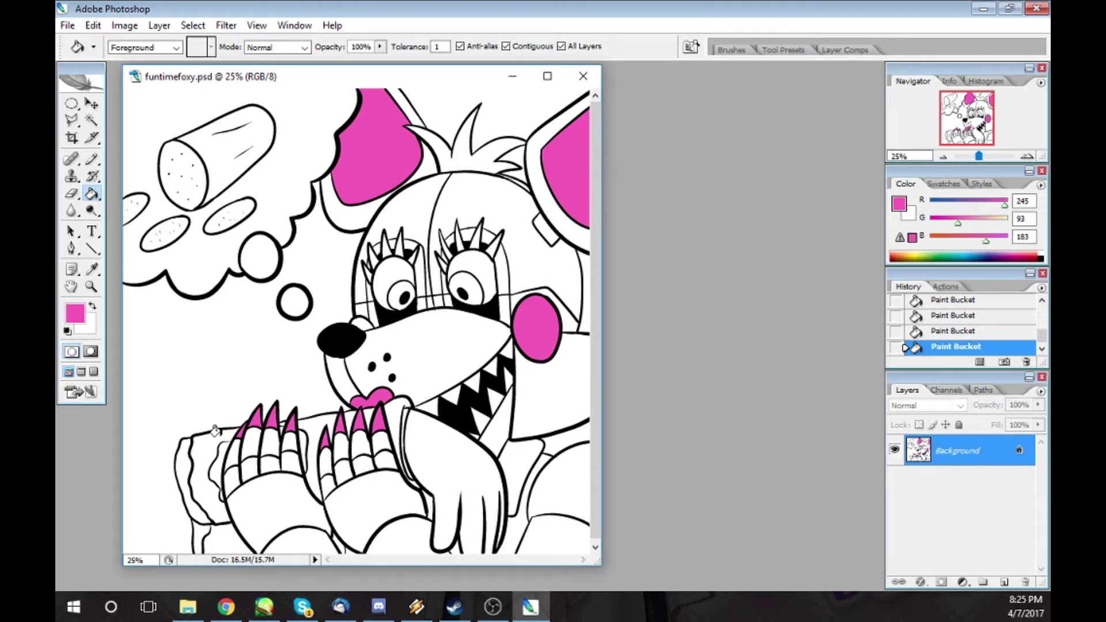
- Set the foreground colour to light pink ffbce3 and fill the inner strip beside the eye nearer the thought bubble
left_click(79, 317)
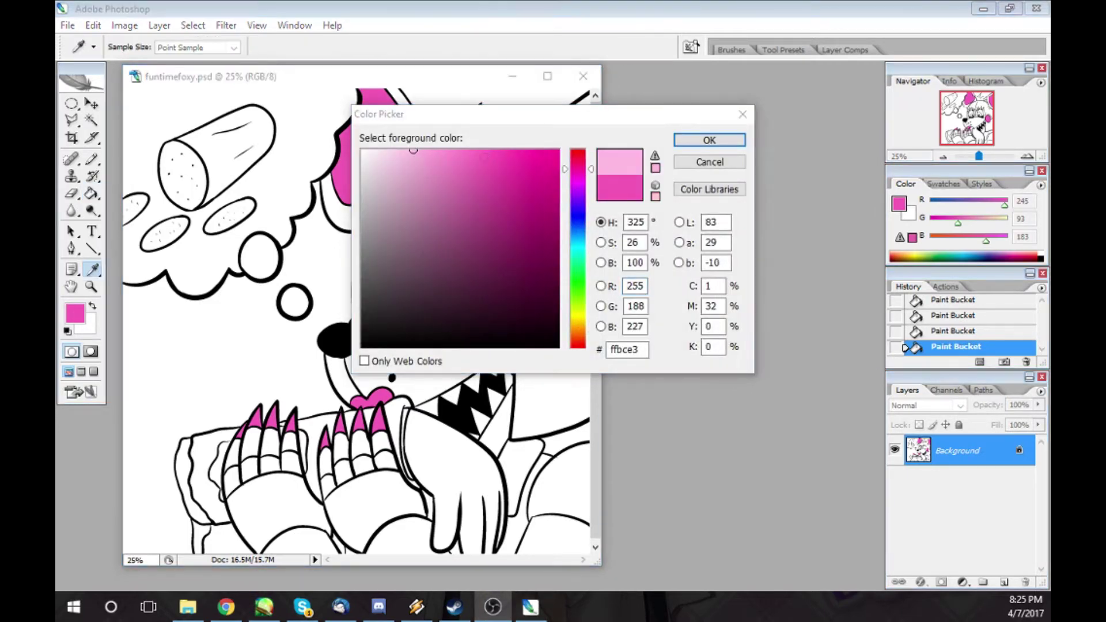
left_click(729, 139)
left_click(92, 159)
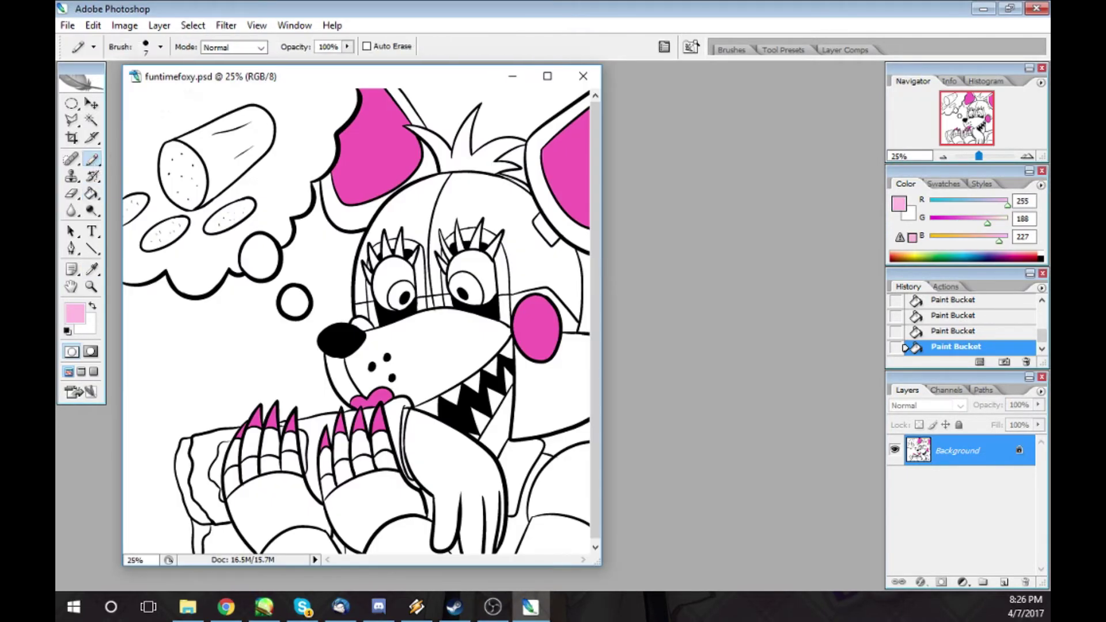
left_click(91, 195)
left_click(410, 244)
left_click(420, 277)
left_click(422, 304)
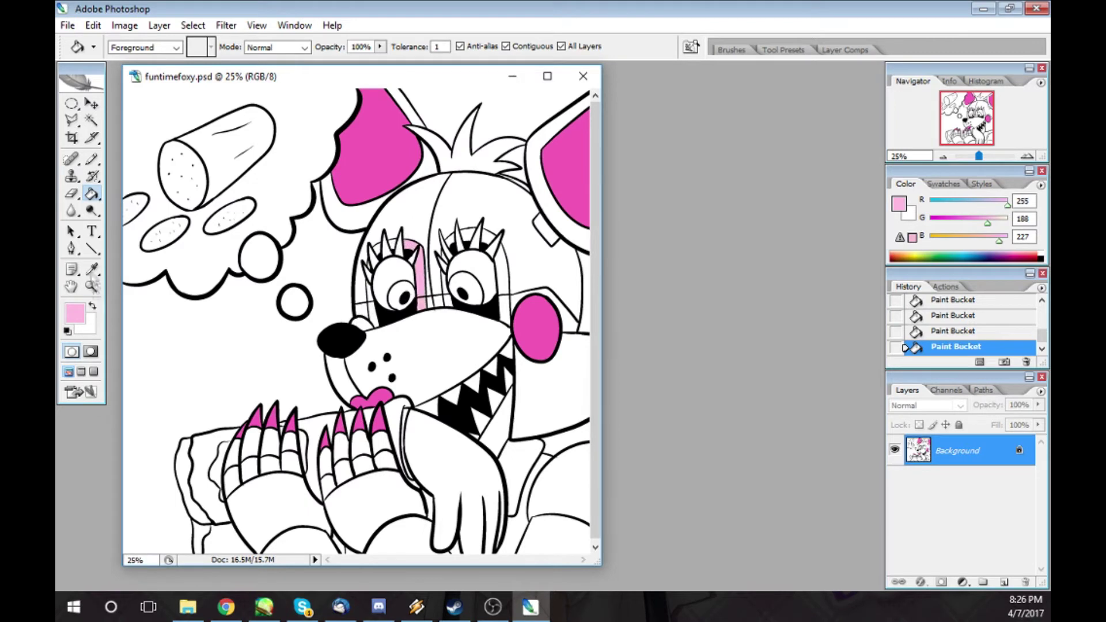
- Sample the darker pink from the inner ear and fill the small bump behind the nose with it
left_click(95, 270)
left_click(363, 173)
left_click(91, 194)
left_click(362, 323)
- Resample the light pink and fill the remaining areas around the eye nearer the thought bubble
left_click(93, 270)
left_click(422, 280)
left_click(91, 194)
left_click(391, 244)
left_click(376, 248)
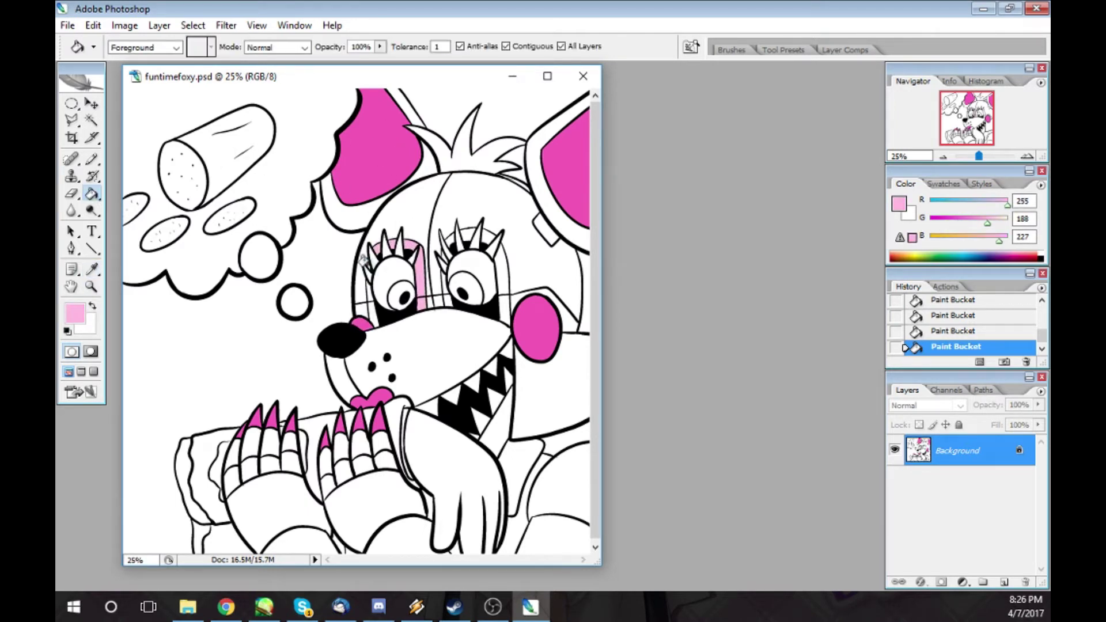
left_click(370, 291)
left_click(372, 313)
- Fill the areas around the eye nearer the cheek disc and the muzzle with light pink
left_click(446, 300)
left_click(443, 284)
left_click(468, 234)
left_click(503, 270)
left_click(503, 297)
left_click(455, 348)
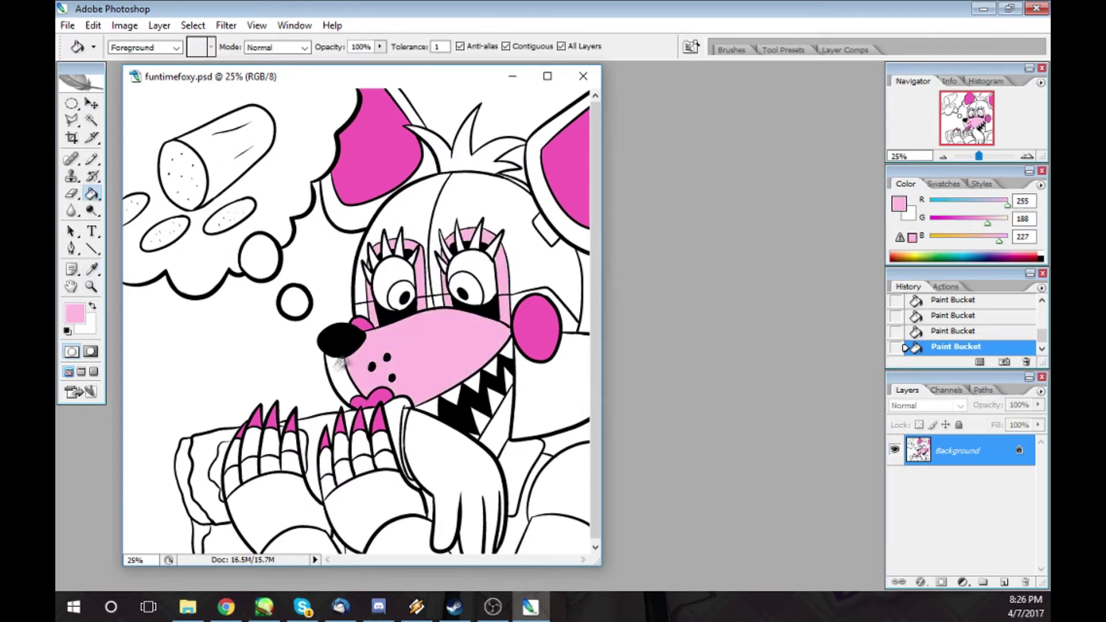
- Fill the lower jaw, the front of the muzzle and the central part of both feet with light pink
left_click(494, 424)
left_click(340, 377)
left_click(371, 507)
left_click(259, 493)
- Set the foreground colour to dark red (R 164, G 21, B 21) and fill the patch between the jaw and the body
left_click(74, 314)
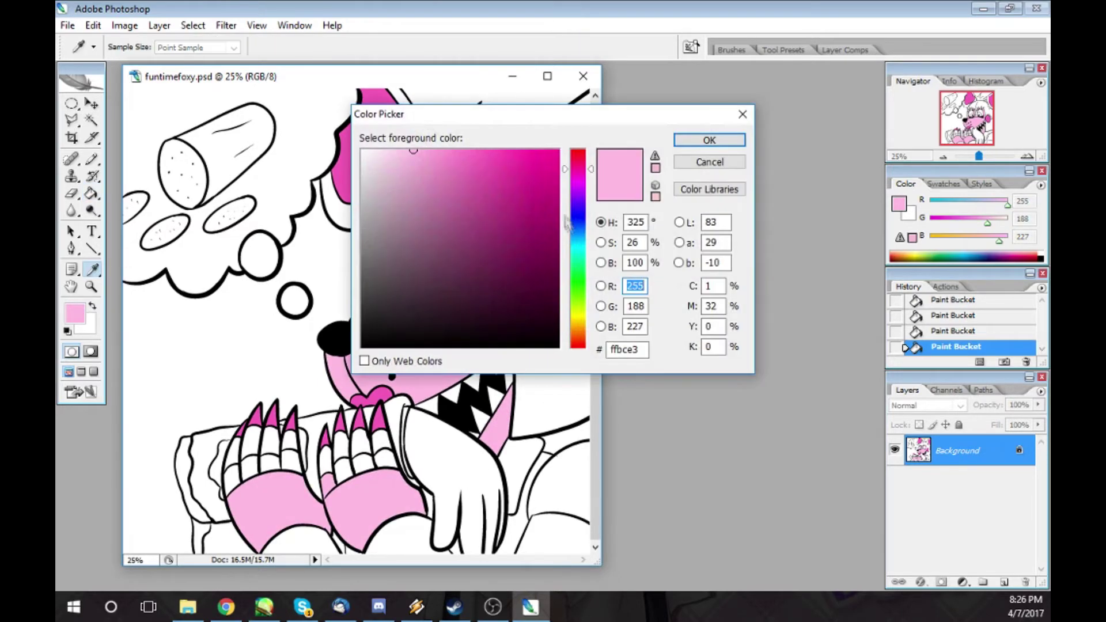
left_click(577, 149)
left_click(530, 204)
left_click(534, 218)
left_click(686, 140)
left_click(510, 457)
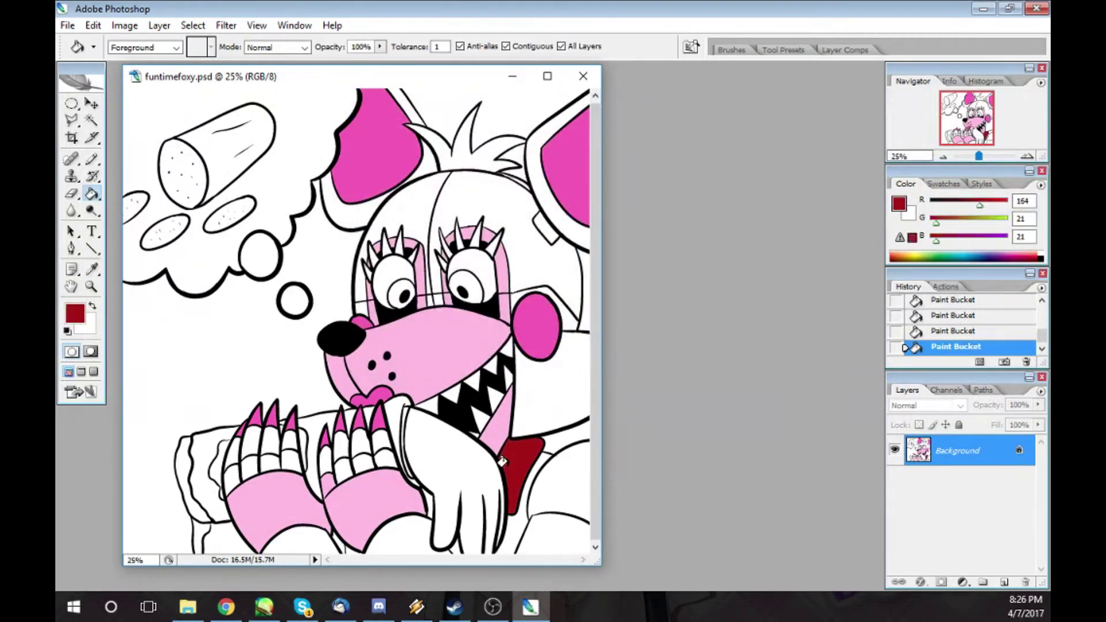
- Sample black from the nose and touch up the outlines where the two feet meet with the Pencil
key("i")
left_click(369, 486)
key("z")
left_click(344, 435)
left_click(92, 269)
left_click(342, 128)
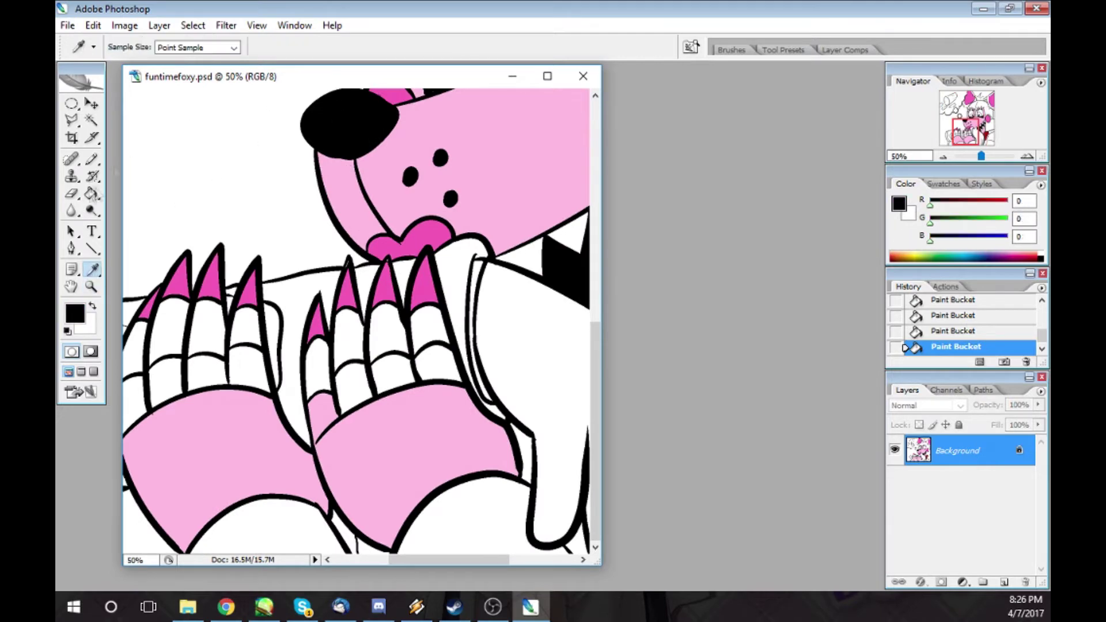
left_click(92, 160)
left_click_drag(317, 443, 313, 447)
left_click(95, 268)
left_click(91, 159)
left_click_drag(355, 536, 356, 551)
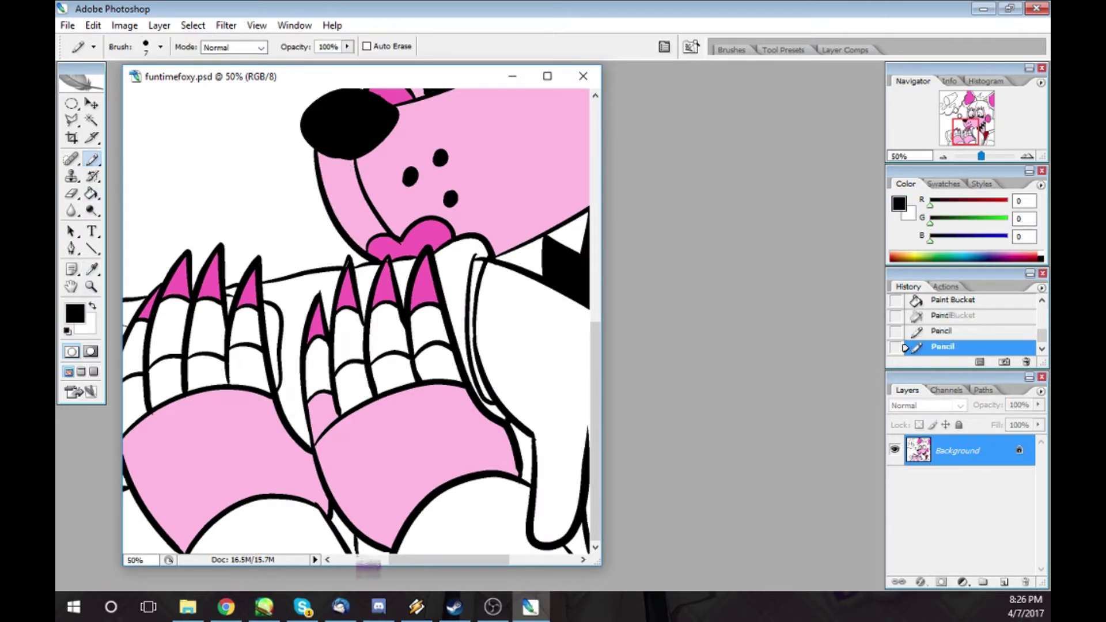
- Refill the pink lowest segment of the nearer hand's outermost finger with white
left_click(92, 306)
left_click(92, 194)
left_click(319, 405)
- Sample light pink from the foot and fill the remaining small body gaps between the feet and beside the arm
left_click(92, 269)
left_click(242, 432)
left_click(92, 195)
left_click(369, 546)
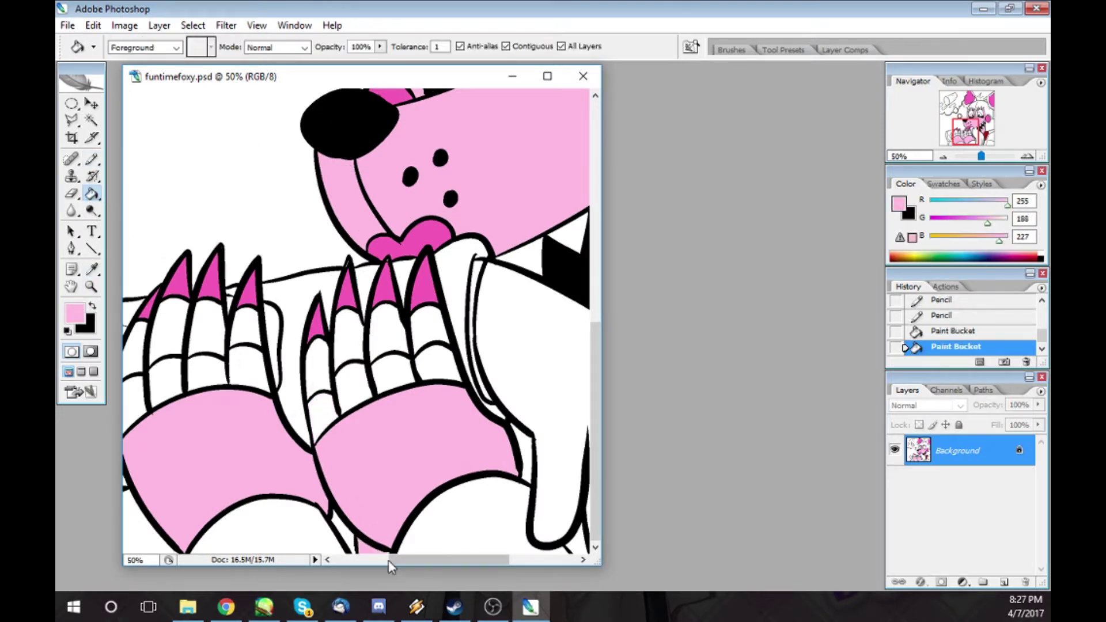
key("ctrl+minus")
left_click(429, 508)
left_click(456, 549)
- Select the area along the red patch with the Magic Wand and close the strip's outline below it in black with the Pencil
left_click(91, 120)
left_click(525, 487)
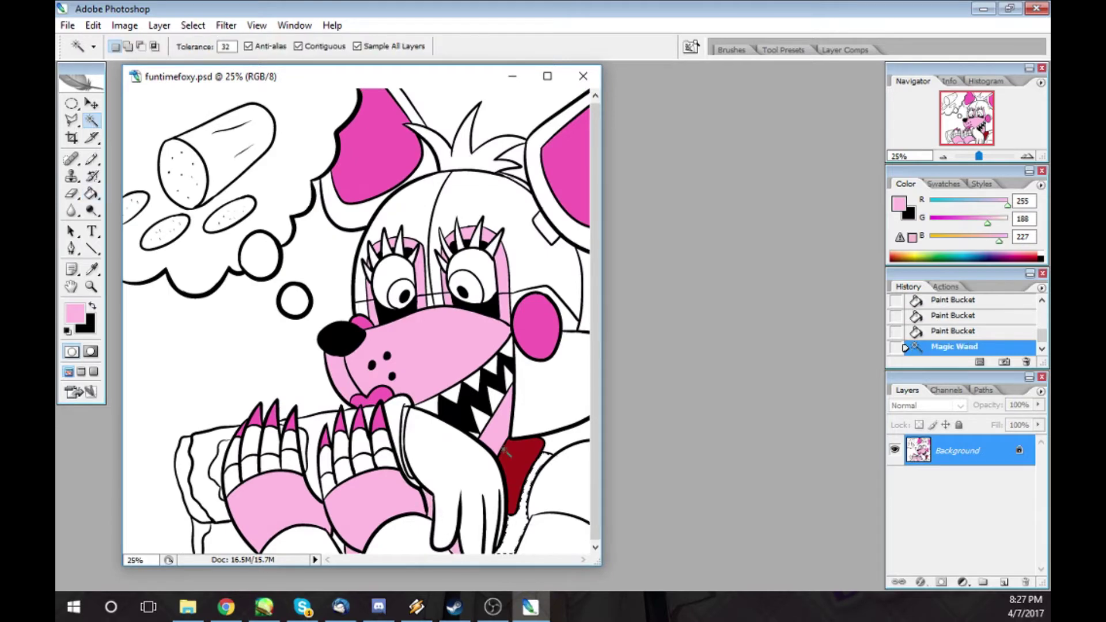
left_click(91, 287)
left_click(553, 524)
left_click(553, 525)
left_click(92, 306)
left_click(91, 159)
left_click_drag(439, 477, 428, 553)
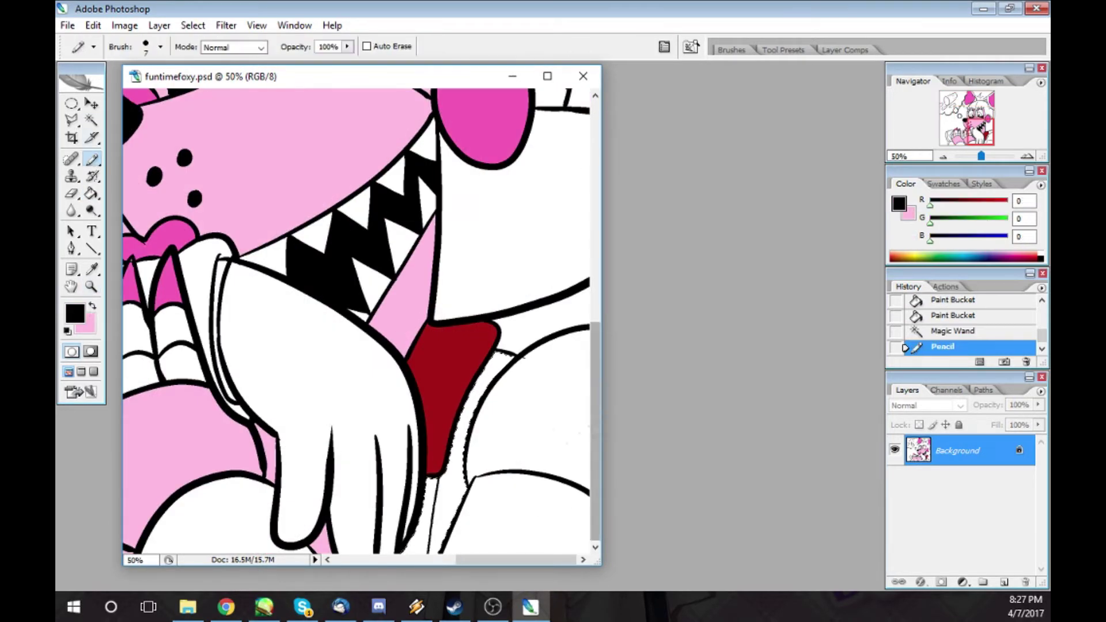
- Fill the narrow strip below the red patch, beside the arm, with light pink
key("x")
key("g")
left_click(411, 536)
key("ctrl+minus")
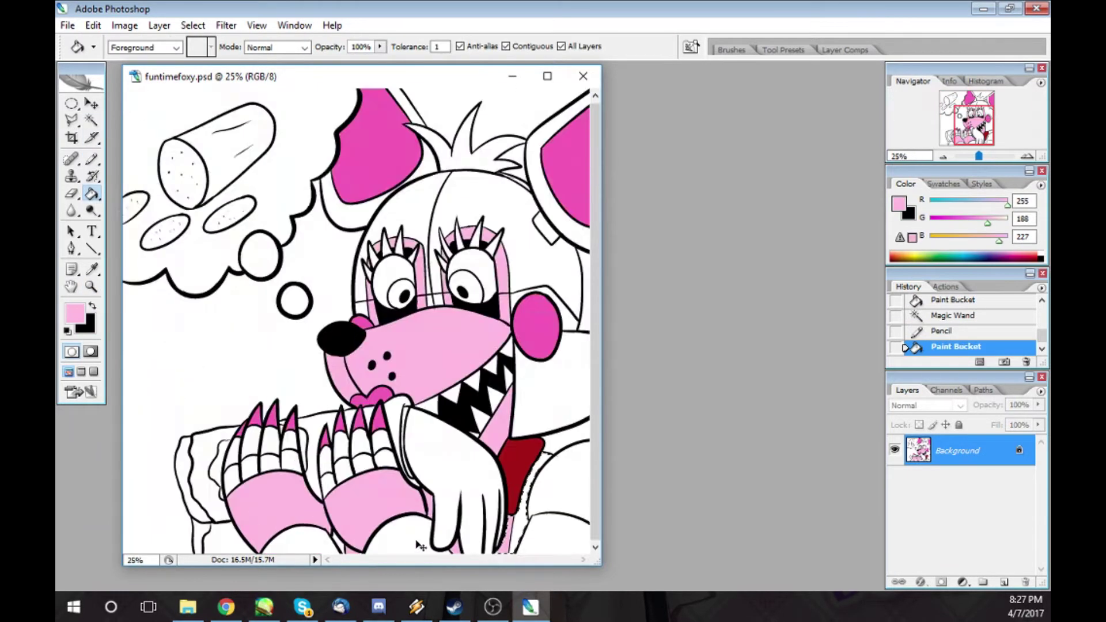
- Set the foreground to grey (R 147, G 147, B 147) and fill the eyelashes of both eyes and the small tab beside the ear
left_click(74, 314)
left_click_drag(368, 196, 362, 233)
left_click(697, 144)
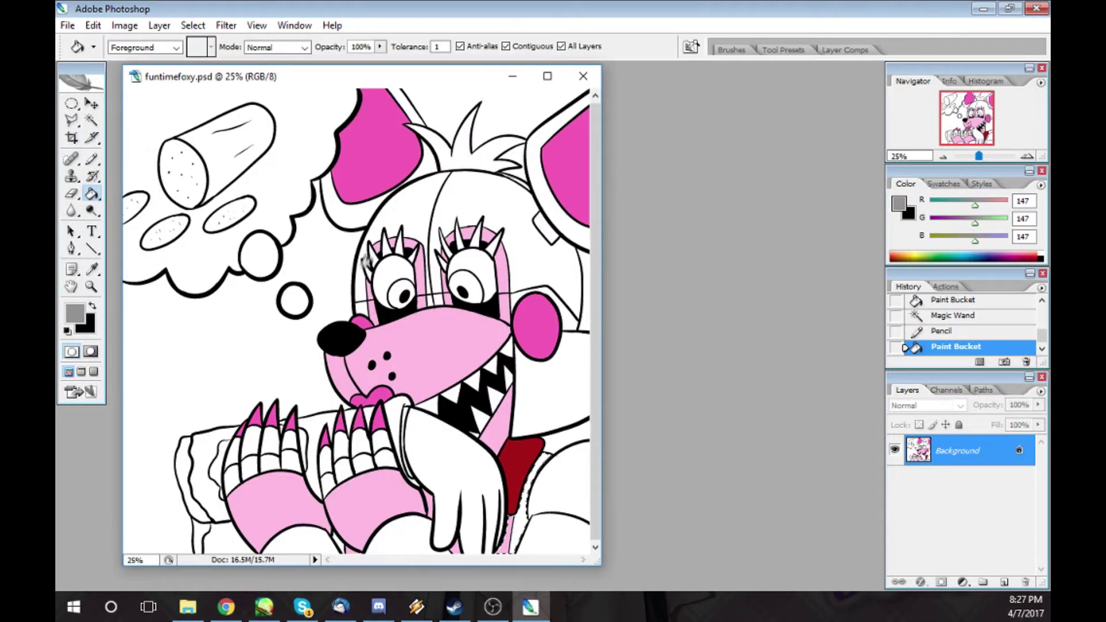
left_click(367, 261)
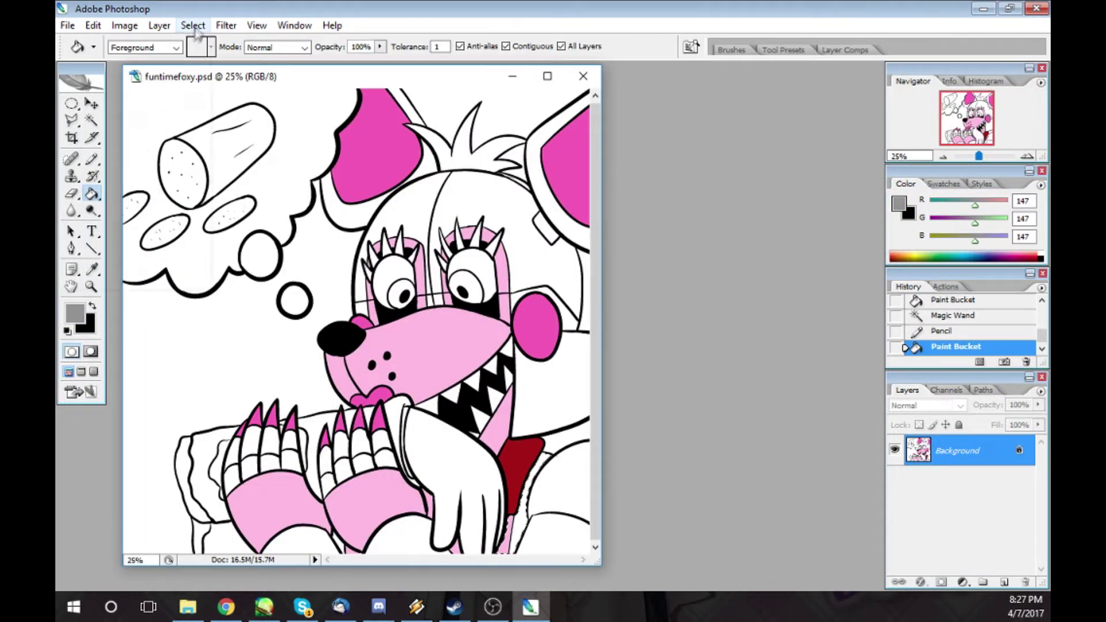
left_click(393, 243)
left_click(411, 252)
left_click(442, 247)
left_click(460, 237)
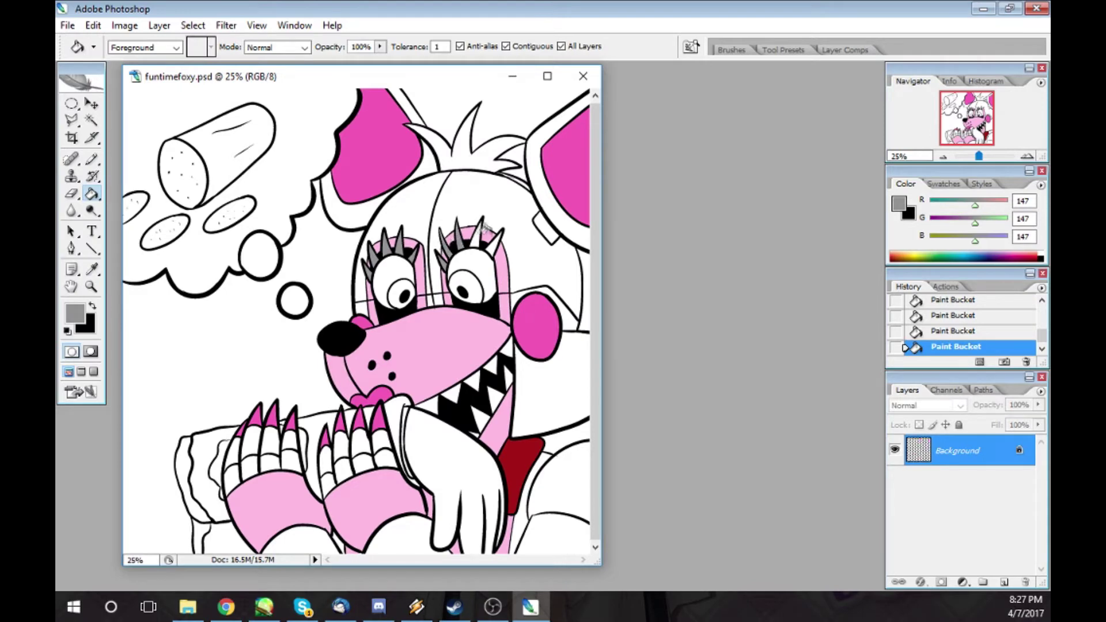
left_click(477, 238)
left_click(496, 245)
- Set the foreground to yellow (R 250, G 255, B 113) and fill the irises of both eyes
left_click(74, 313)
left_click(578, 314)
left_click_drag(556, 191, 556, 152)
left_click(488, 150)
left_click(709, 140)
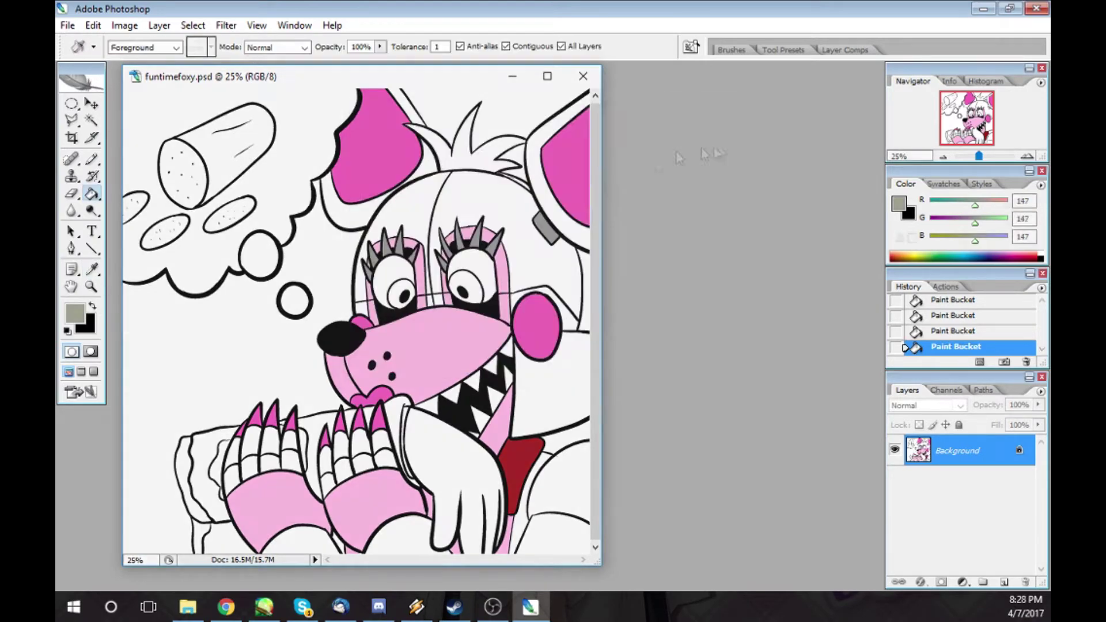
left_click(467, 287)
left_click(401, 291)
- Set the foreground to dark red (R 129, G 15, B 15), fill the held cylinder's end band and drip, and undo the last fill
left_click(74, 314)
left_click(577, 345)
left_click(533, 220)
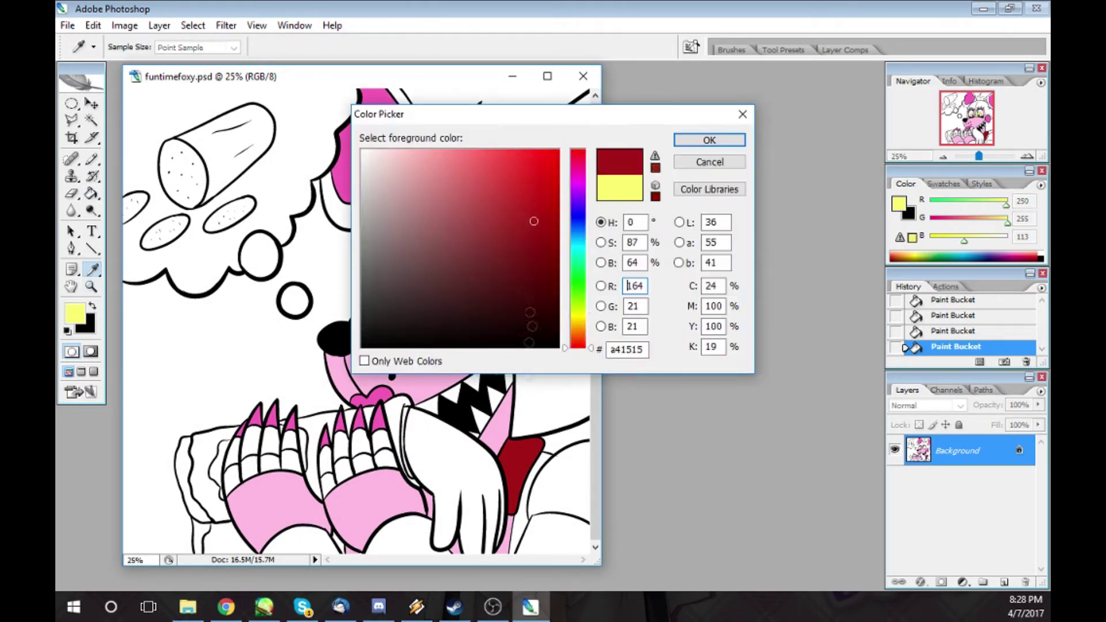
left_click(535, 245)
left_click(710, 140)
left_click(183, 475)
left_click(199, 537)
left_click(201, 460)
left_click(217, 472)
left_click(941, 331)
- Close the gap at the upper end of the stain beside the fingers with the Pencil and fill the stain with dark red
left_click(91, 286)
left_click(281, 480)
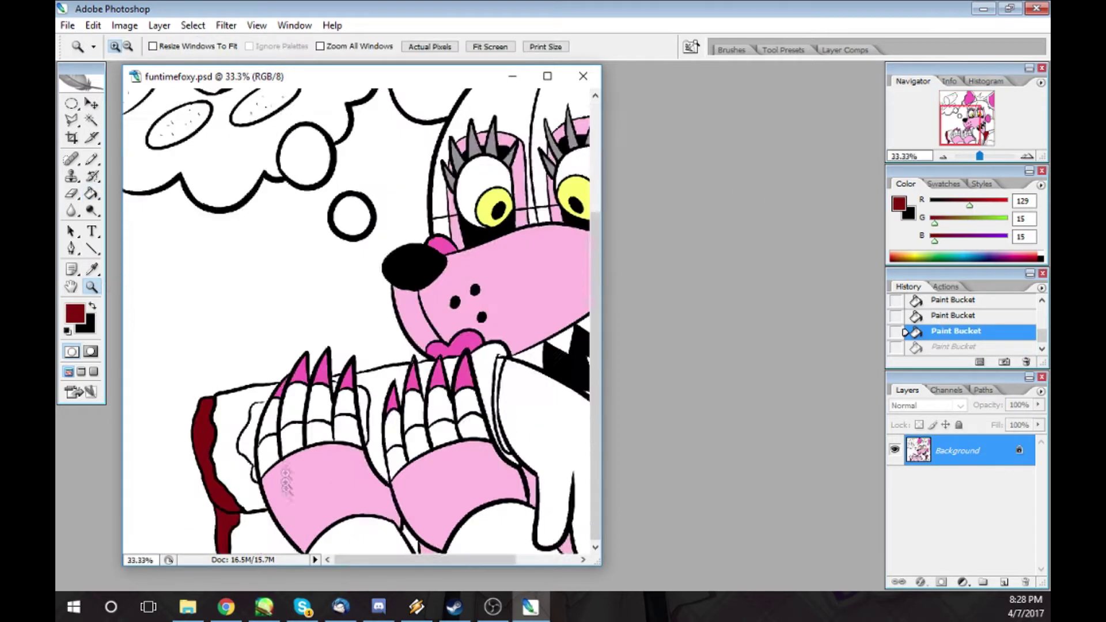
left_click(288, 473)
left_click(343, 312)
left_click(91, 120)
left_click(204, 331)
left_click(92, 159)
left_click_drag(265, 251, 280, 249)
key("g")
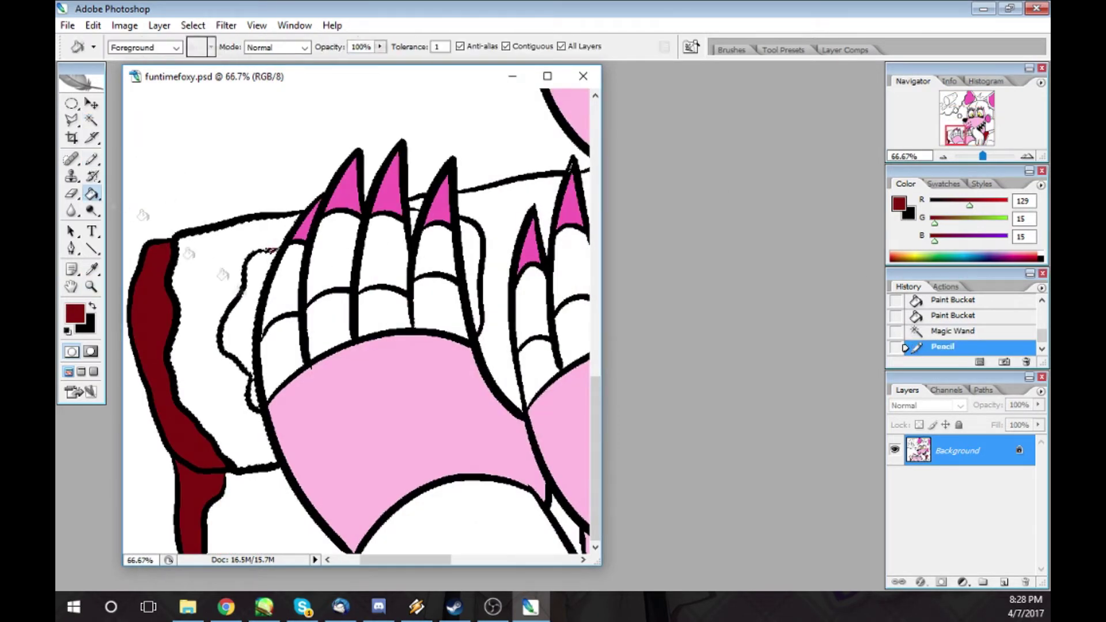
left_click(240, 334)
- Select the black line art with the Magic Wand and separate the stain and drip outlines from it with dark red Pencil touches
key("w")
left_click(227, 279)
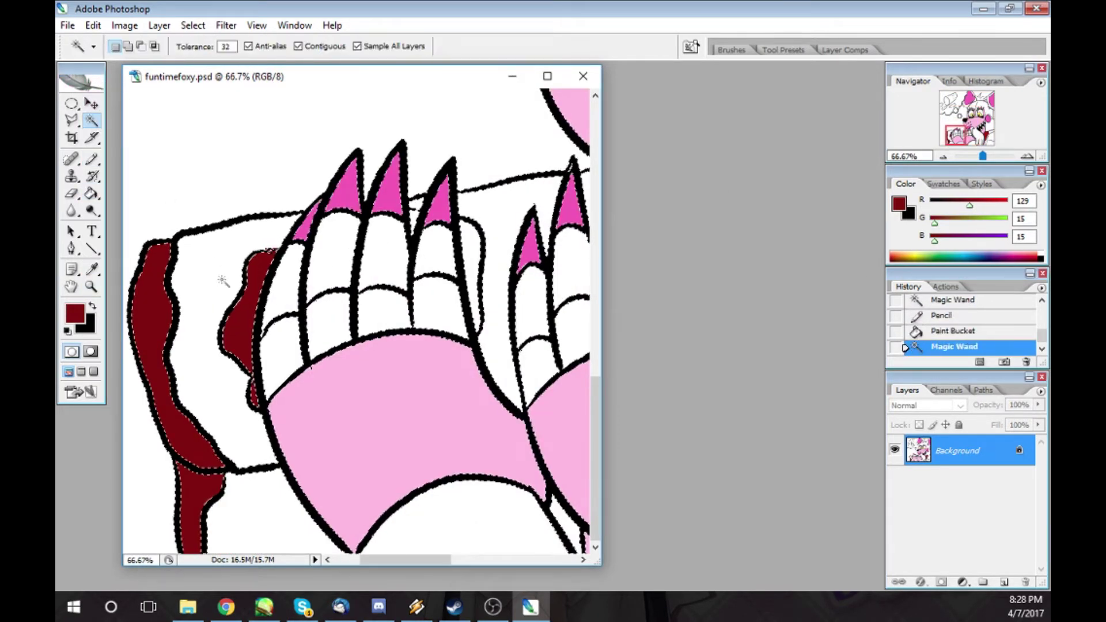
key("b")
left_click_drag(267, 250, 279, 249)
left_click(260, 409)
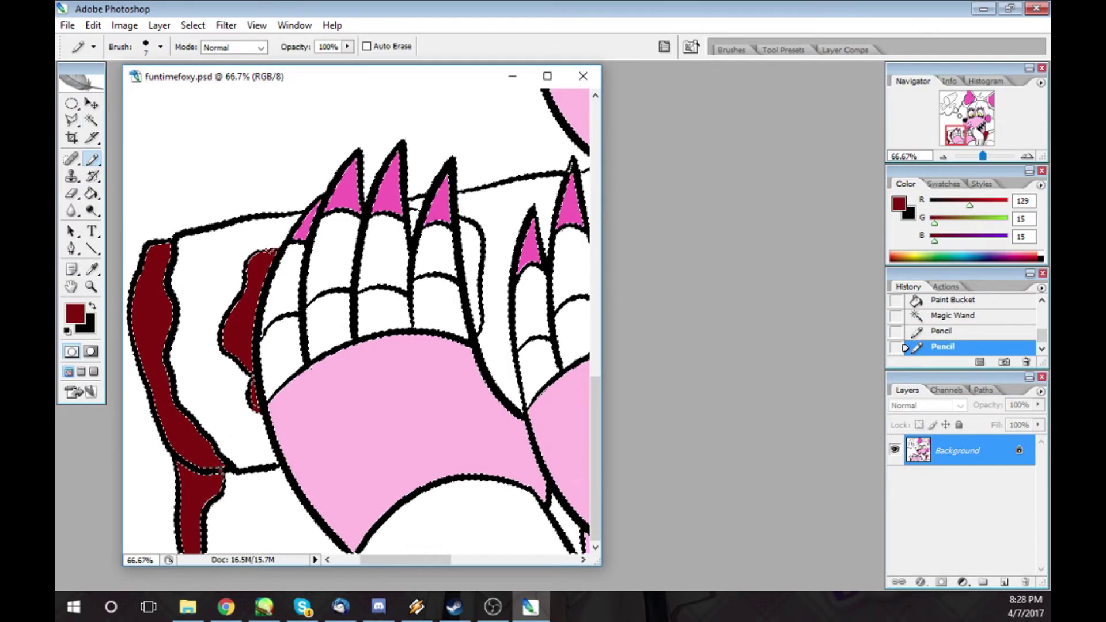
left_click(221, 470)
- Recolour the stain's outline and the line between end band and drip to dark red, and clear the selection
key("g")
left_click(222, 335)
left_click(217, 470)
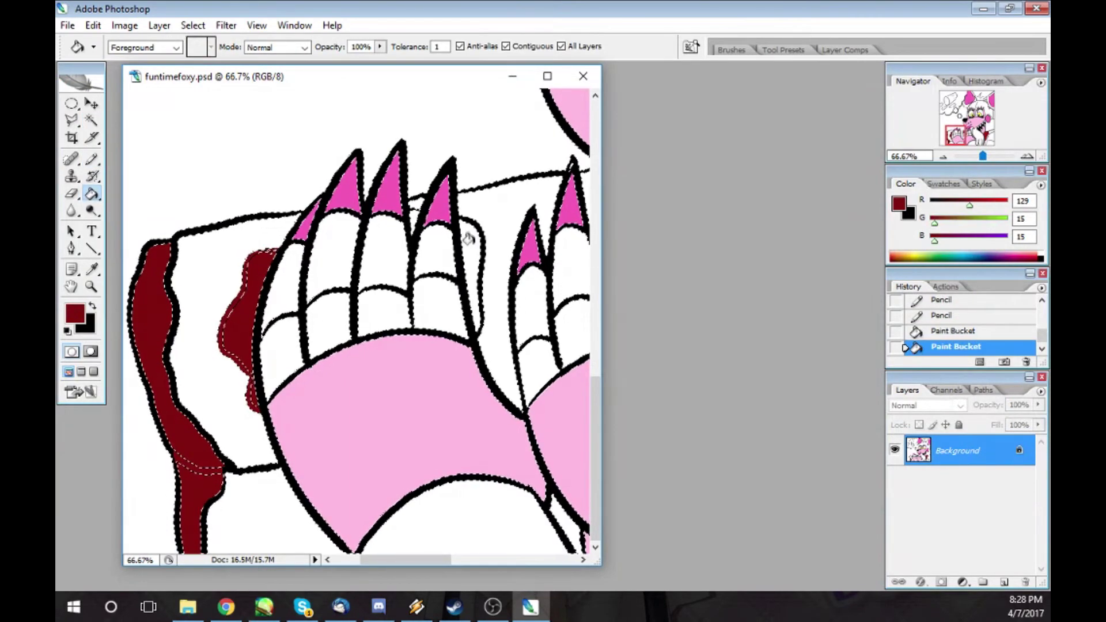
left_click(193, 25)
left_click(193, 56)
- Fill the stain pieces on both sides of the hand's last finger with dark red and cut their outline from the line art with the Pencil
left_click(414, 221)
left_click_drag(376, 560, 416, 561)
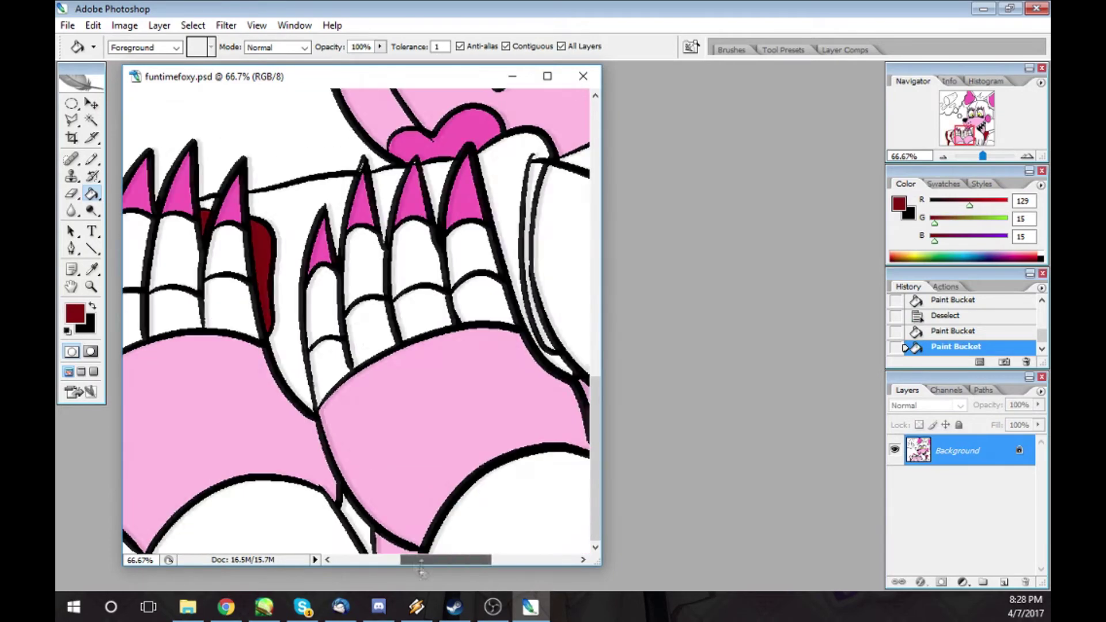
left_click(91, 120)
left_click(202, 242)
left_click(92, 159)
left_click(205, 211)
left_click(204, 221)
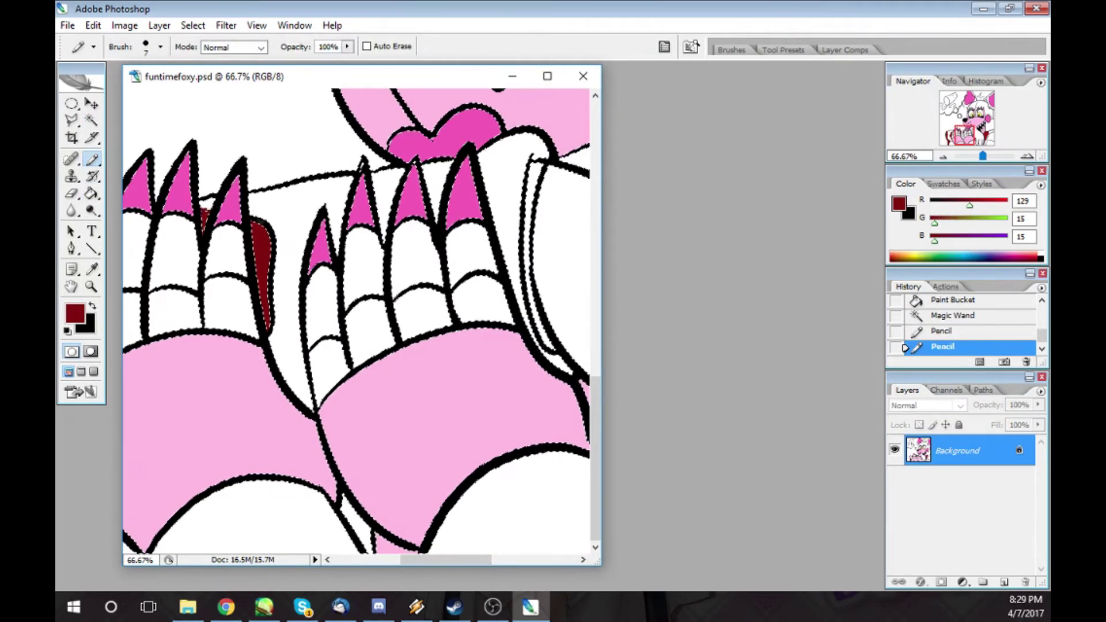
left_click(254, 220)
left_click(269, 332)
- Recolour the outline of the stain beside the last finger to dark red and clear the selection
left_click(91, 194)
left_click(273, 247)
left_click(193, 26)
left_click(190, 59)
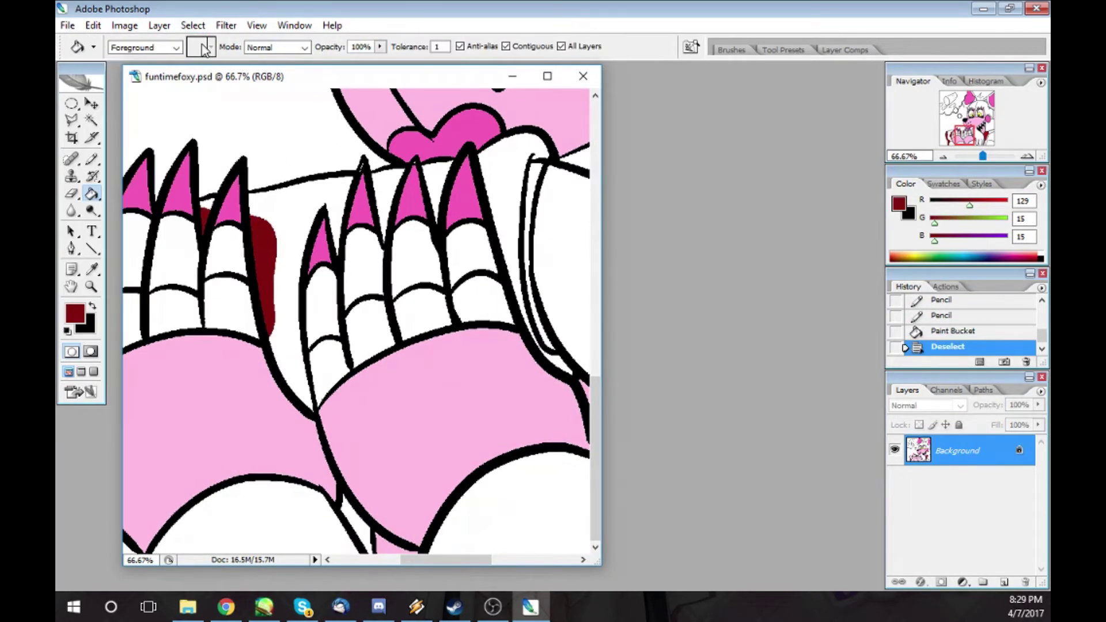
- Fill the cylinder, its round face and the oval slices in the thought bubble with dark red
key("ctrl+minus")
key("ctrl+minus")
key("ctrl+minus")
left_click(203, 142)
left_click(185, 173)
left_click(233, 205)
left_click(164, 230)
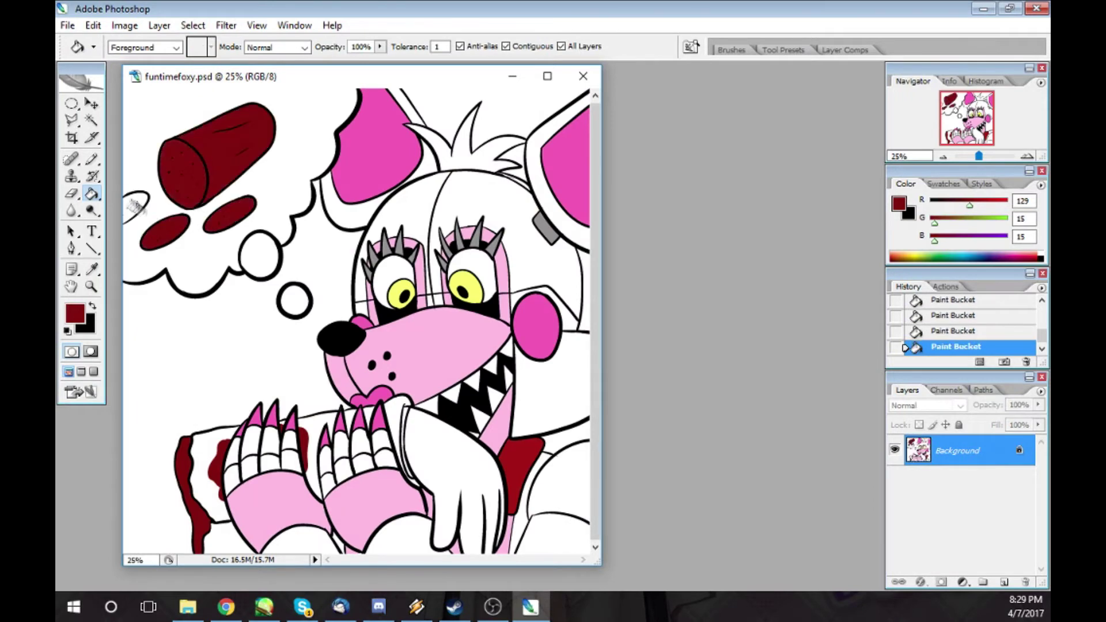
- Try dark blue (R 15, G 29, B 129) as the fill of the held cylinder
left_click(79, 314)
left_click(577, 219)
left_click(708, 140)
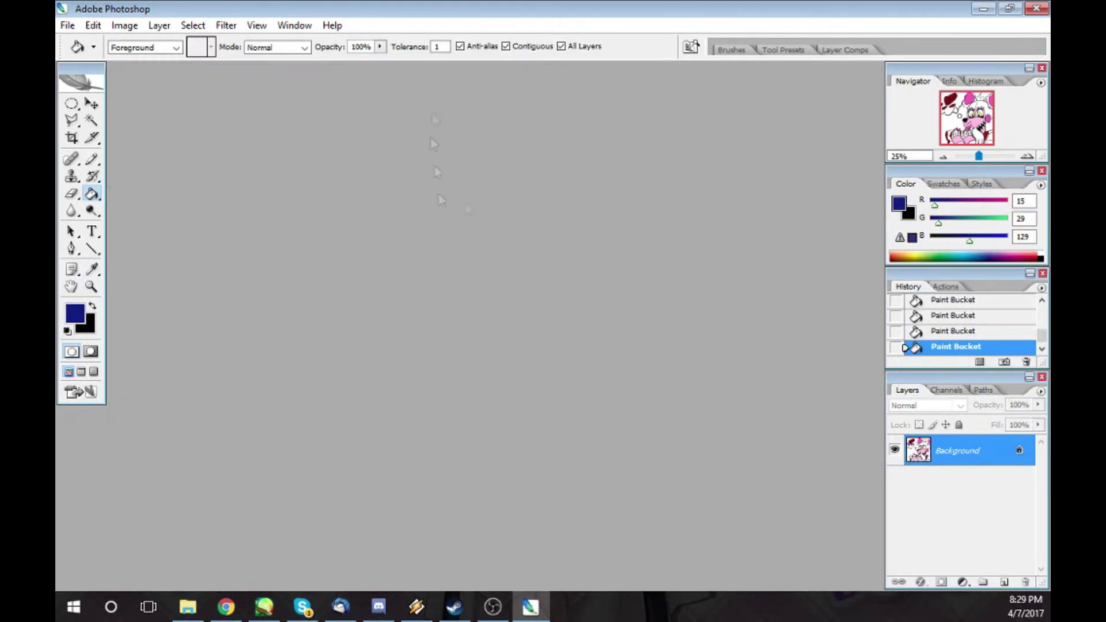
left_click(205, 455)
left_click(320, 431)
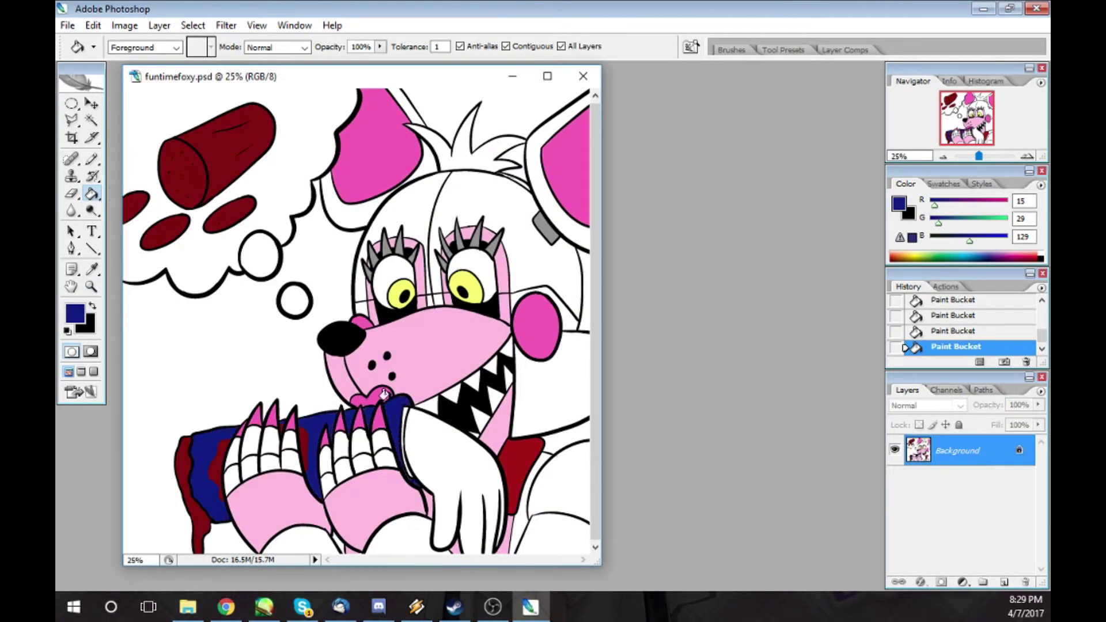
- Set the foreground to khaki (R 194, G 182, B 104), refill the held cylinder, and fill the thin strip beside the arm with black
left_click(75, 314)
left_click(587, 316)
left_click(488, 192)
left_click(452, 192)
left_click(710, 140)
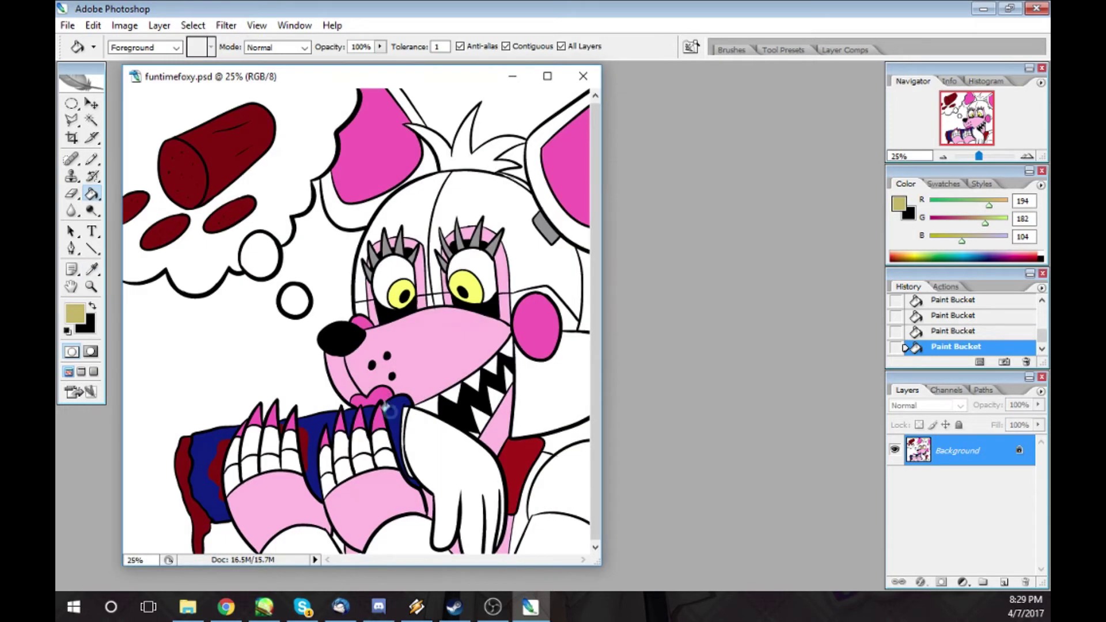
left_click(330, 420)
left_click(230, 423)
key("x")
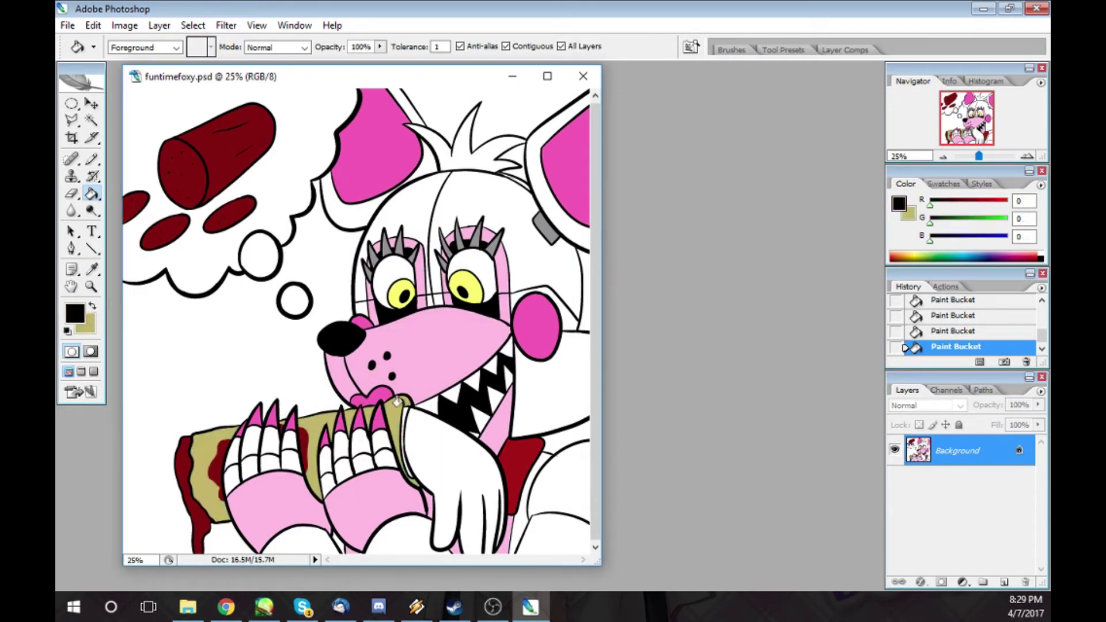
- Set the foreground to navy blue (R 2, G 6, B 100) and fill the background and all its gaps around the character
left_click(75, 315)
left_click(577, 220)
left_click(558, 272)
left_click(709, 140)
left_click(339, 248)
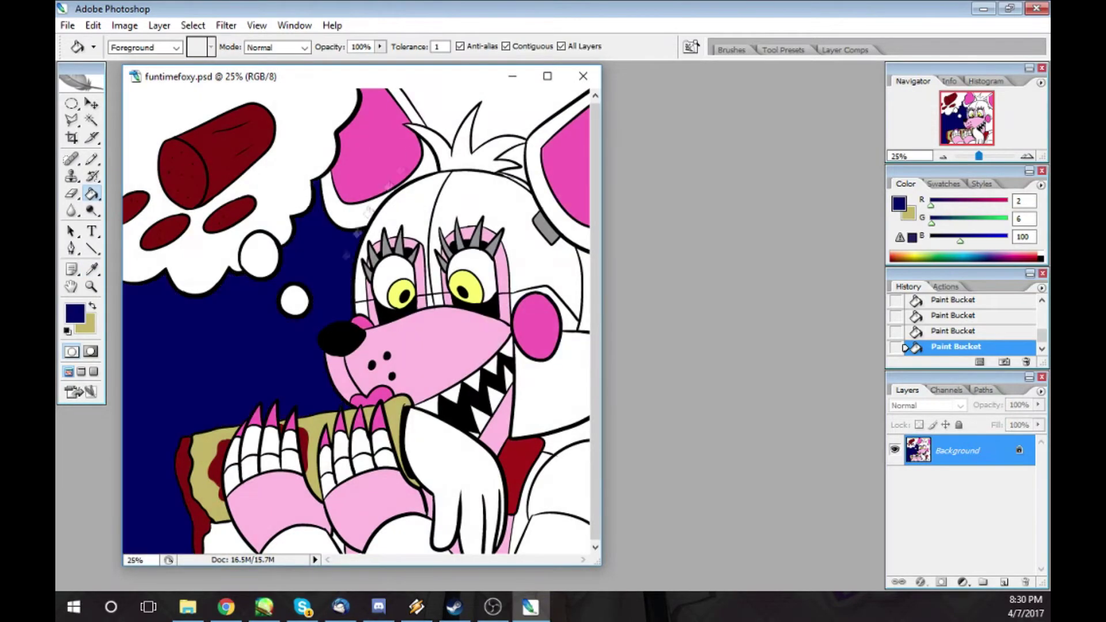
left_click(505, 120)
left_click(515, 155)
left_click(585, 288)
left_click(558, 445)
left_click(336, 545)
left_click(226, 539)
- Set the foreground to pale lavender (R 230, G 231, B 254) and fill the thought bubble and its small circles
left_click(75, 315)
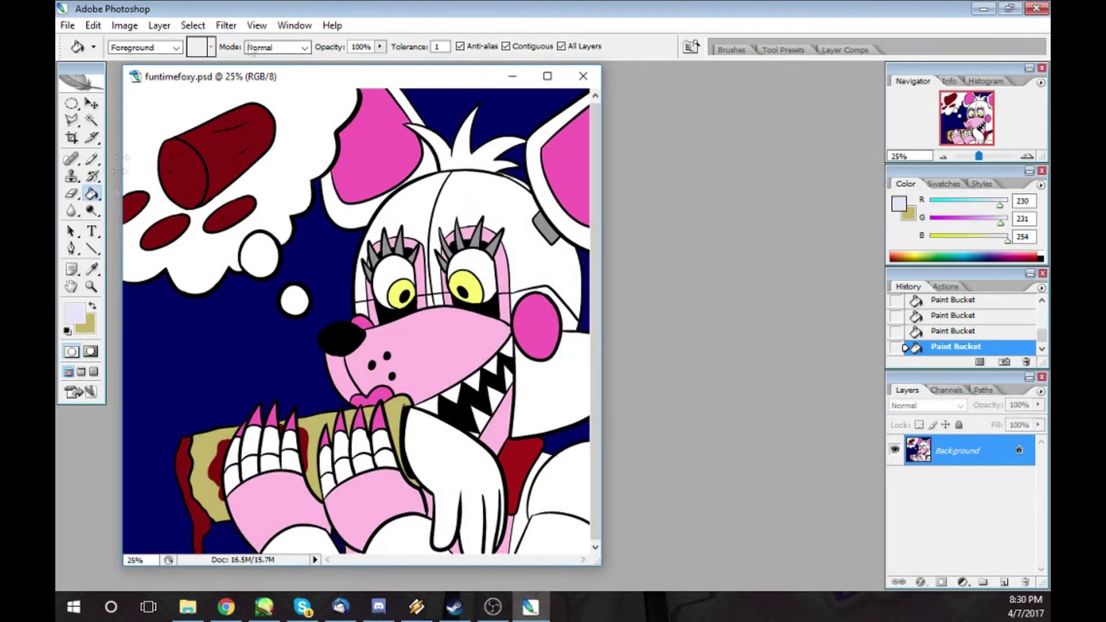
left_click(151, 132)
left_click(259, 255)
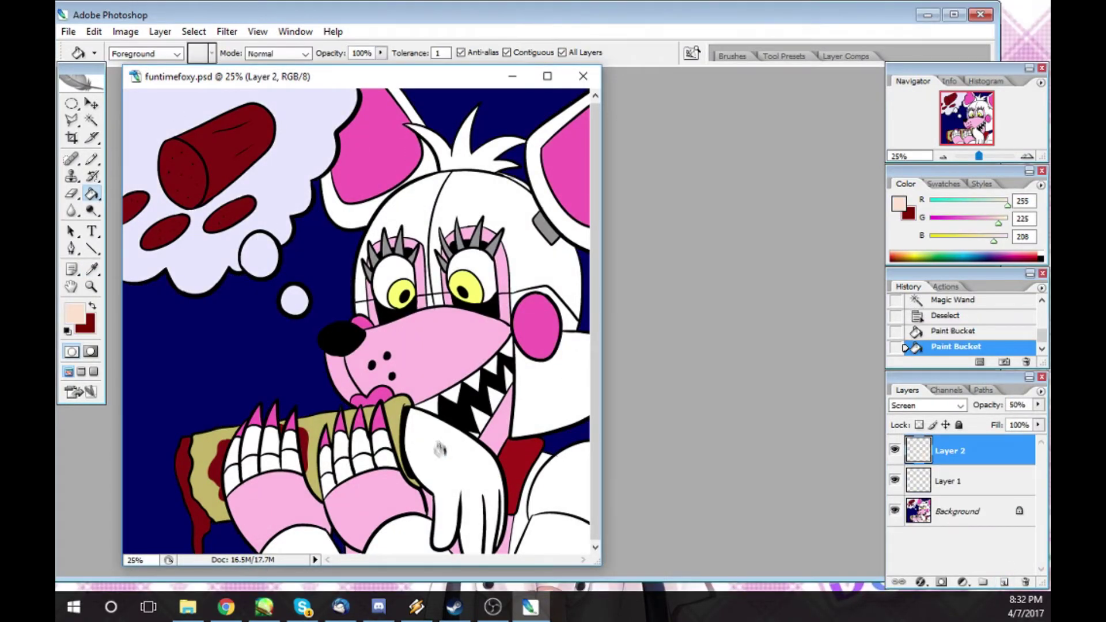
- Undo the last fill and fill the large hand with light peach (R 255, G 225, B 208)
key("ctrl+z")
left_click(447, 513)
- On Layer 1, build a Magic Wand selection from the inner ear, the thought bubble, its larger circle and an oval slice
left_click(948, 481)
key("w")
left_click(400, 153)
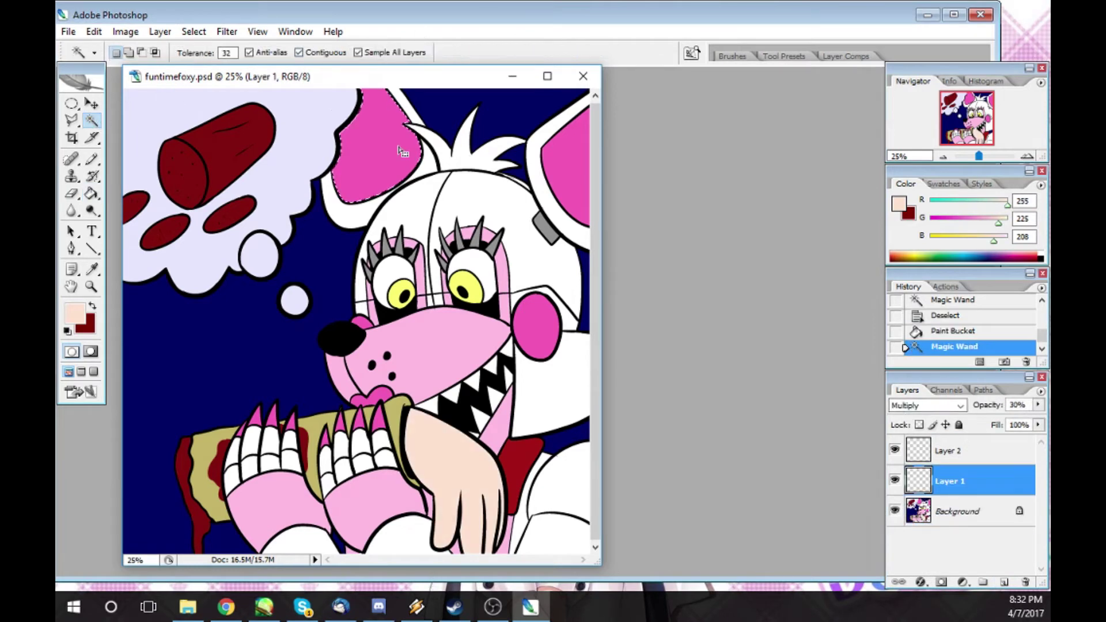
left_click(288, 183, "shift")
left_click(259, 254, "shift")
left_click(231, 215, "shift")
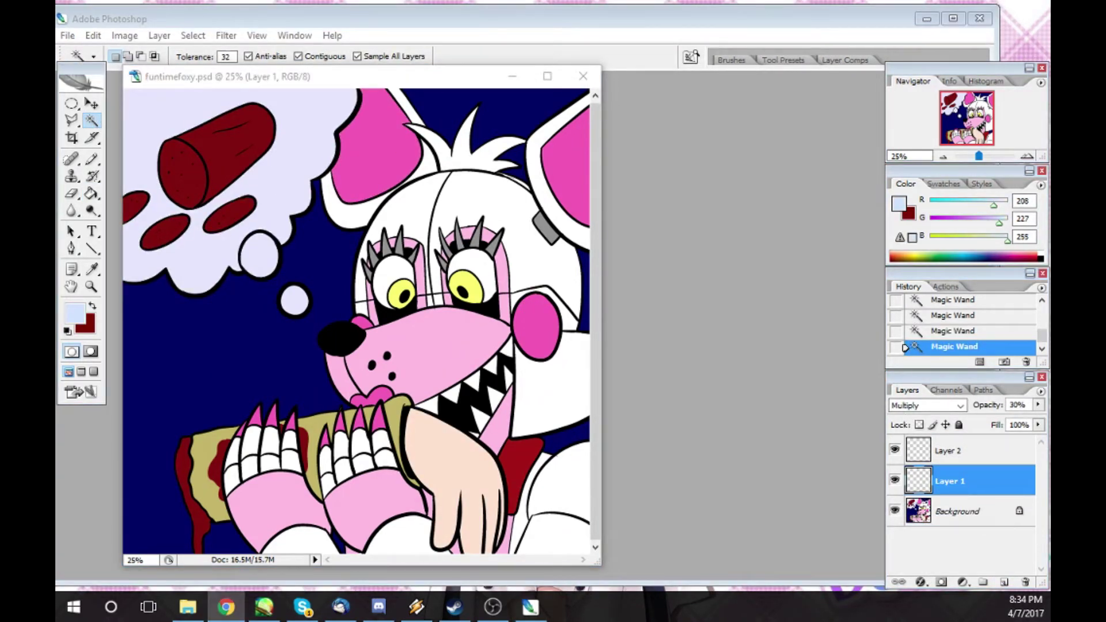
- Draw shadow boundary lines on the hair tuft and forehead of Layer 1 with the Pencil in dark red (R 125, G 0, B 1)
left_click(96, 289)
left_click(475, 294)
left_click(475, 294)
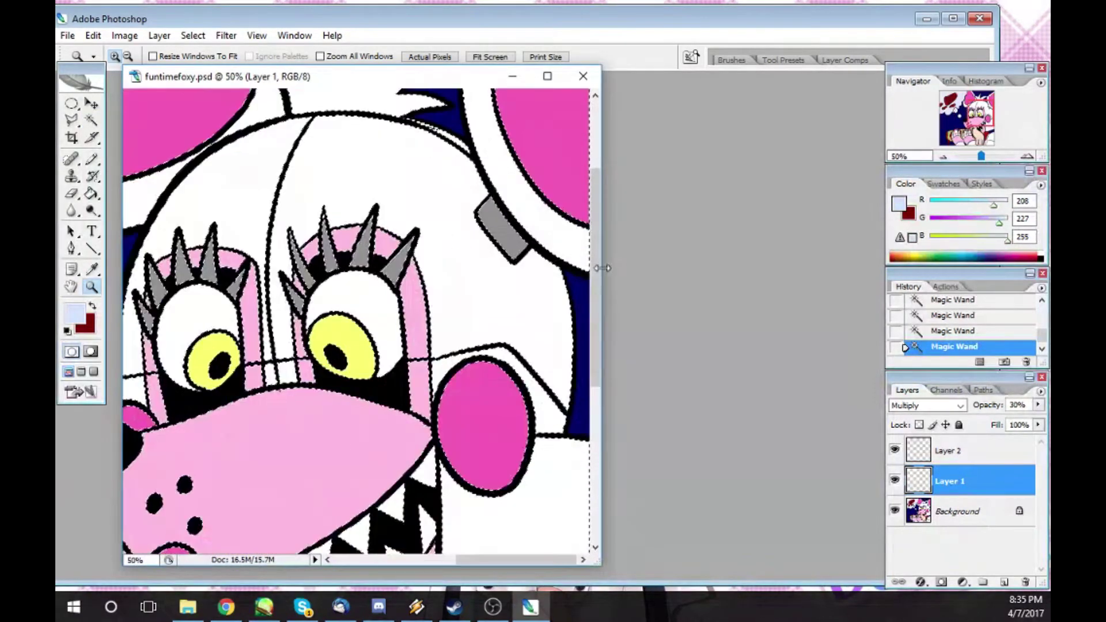
left_click_drag(600, 267, 784, 231)
key("b")
key("x")
scroll(447, 322, "up", 2)
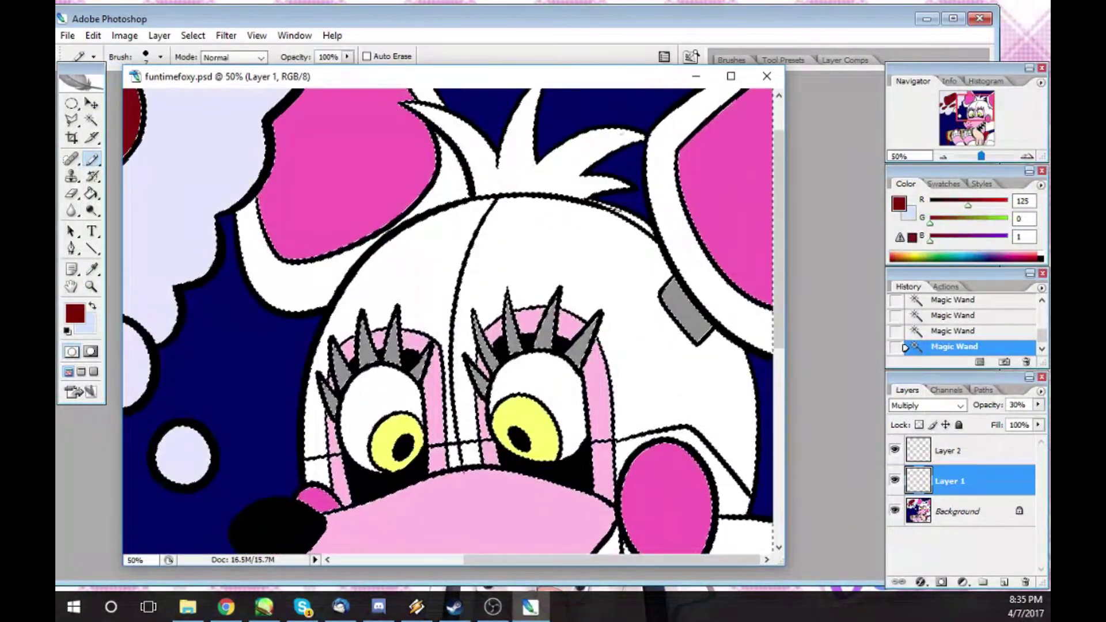
left_click_drag(529, 200, 553, 267)
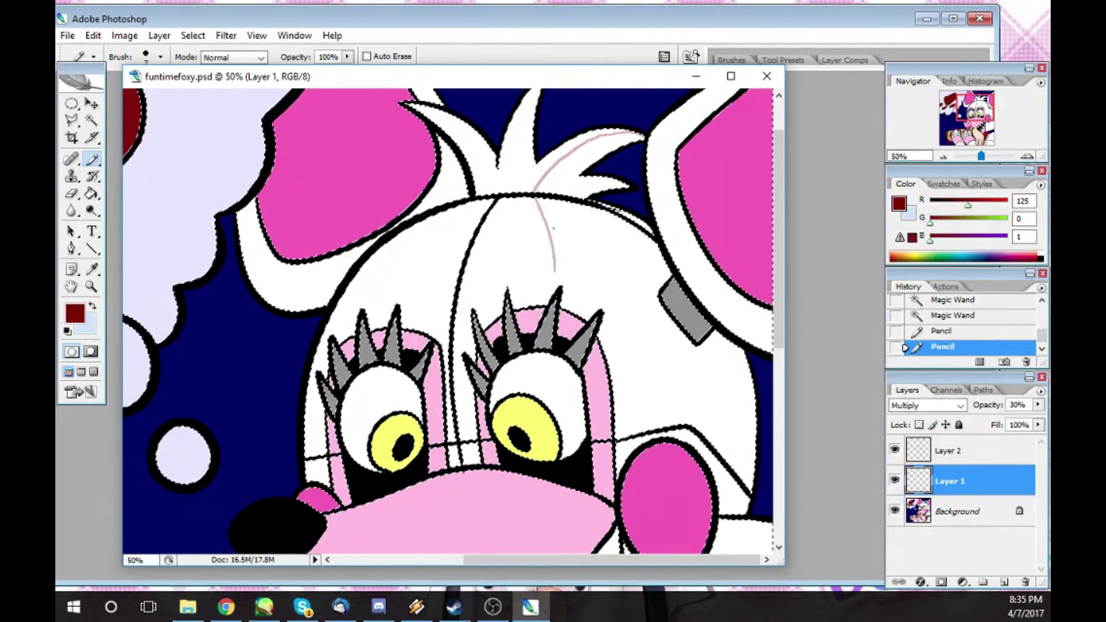
key("ctrl+z")
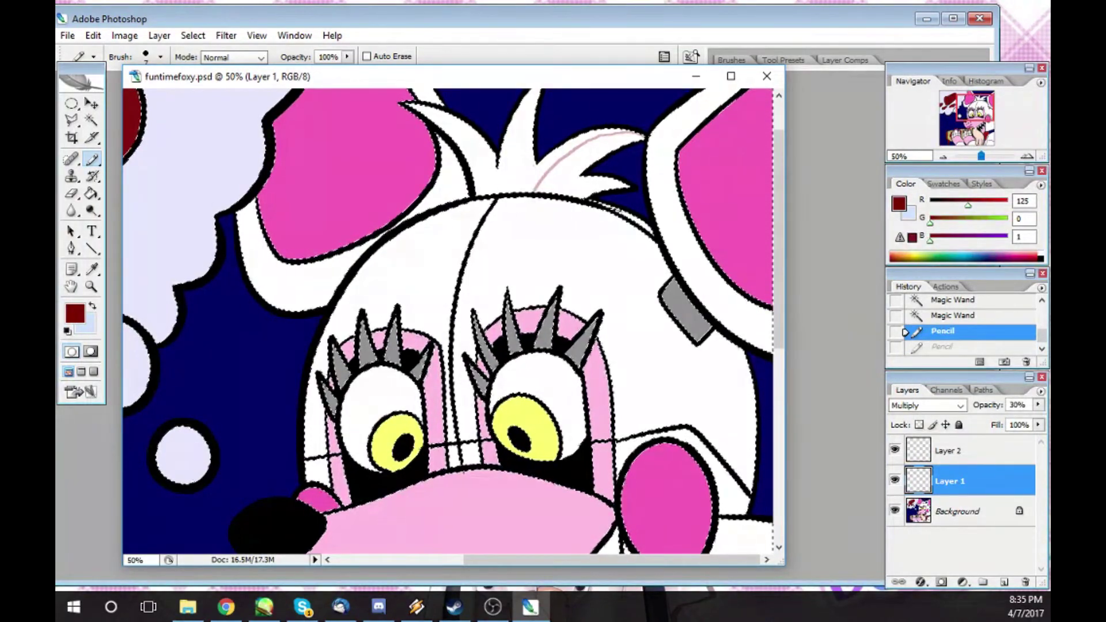
key("ctrl+z")
- Draw shadow boundary lines on the cheek disc and the pink strip beside the eye with the Pencil
scroll(447, 321, "down", 4)
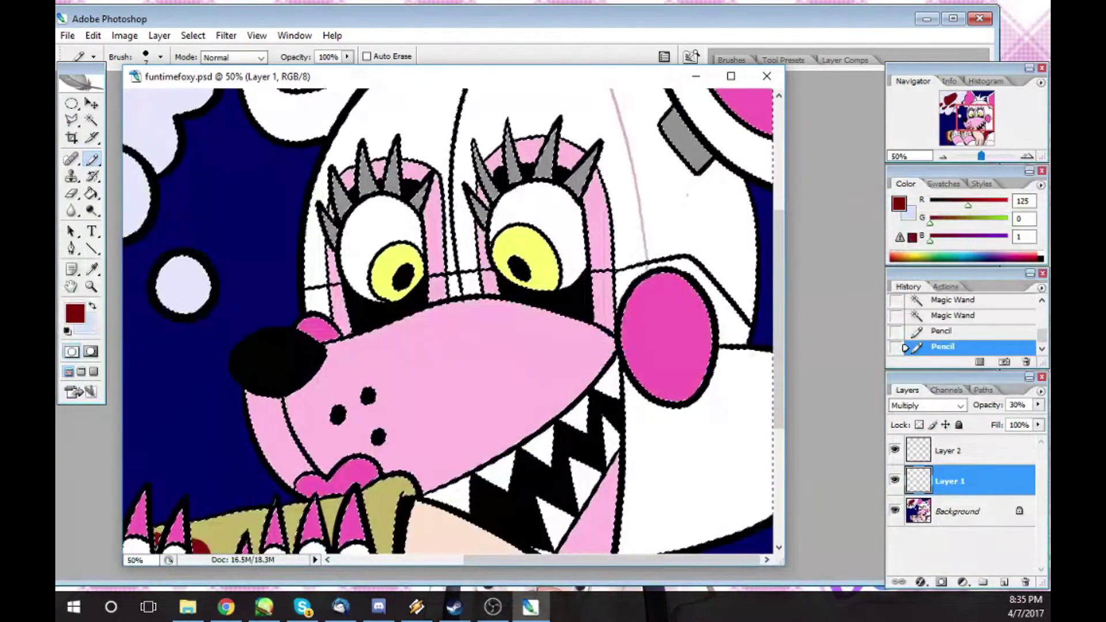
left_click_drag(664, 394, 651, 393)
left_click_drag(434, 176, 425, 214)
- Draw and redo the shadow boundary line down the white cheek below the disc, and add shadow lines on the muzzle and lip
scroll(576, 323, "down", 2)
left_click_drag(695, 293, 714, 369)
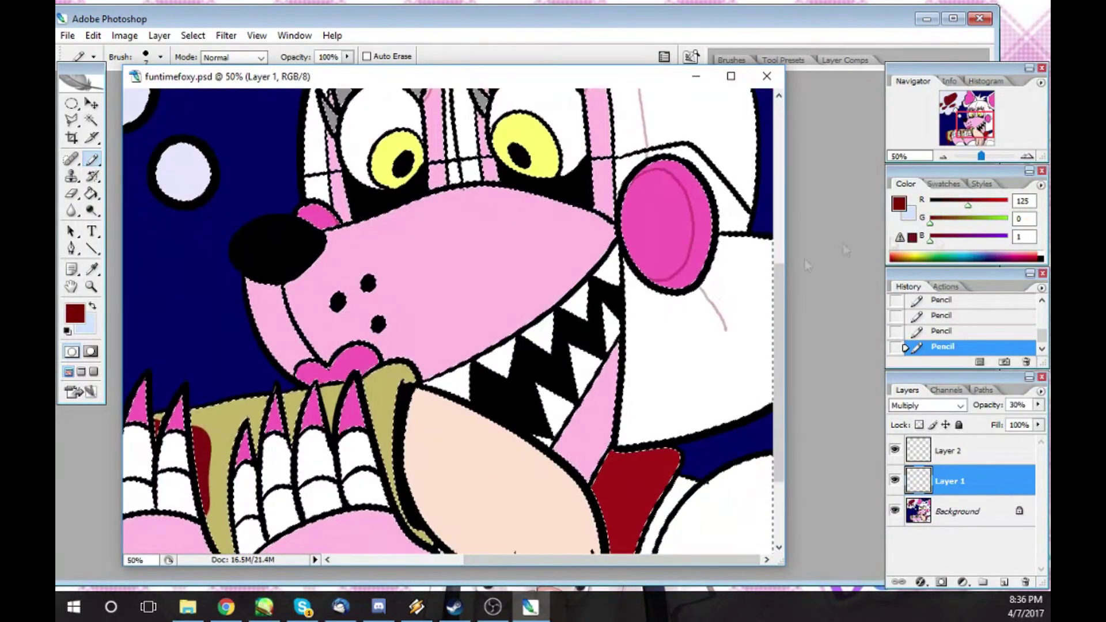
key("ctrl+z")
left_click_drag(694, 293, 713, 378)
key("ctrl+z")
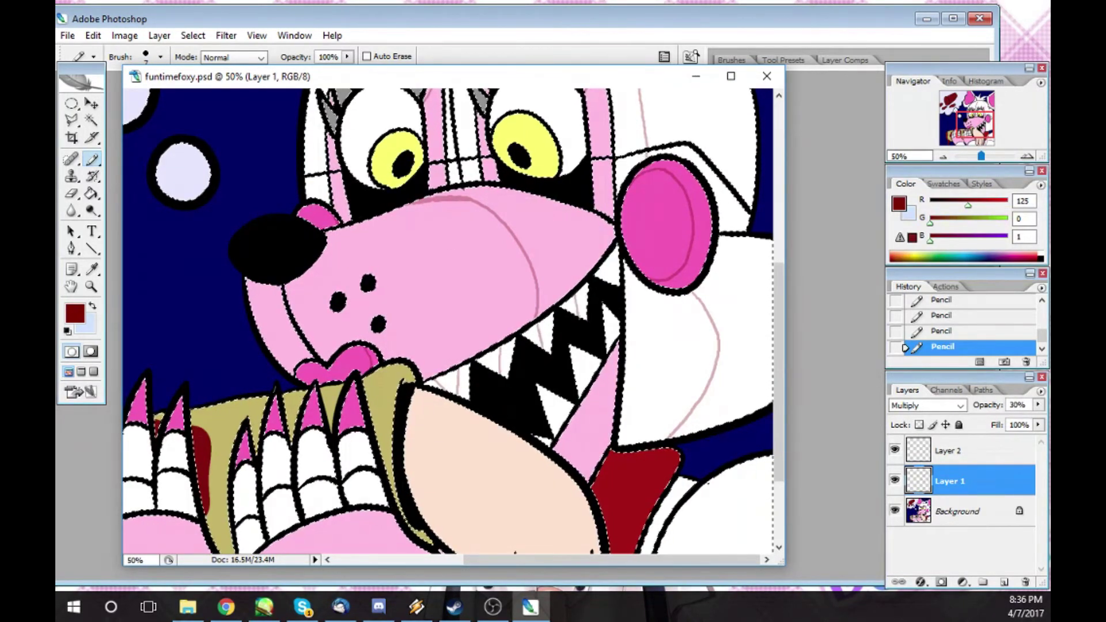
scroll(447, 320, "down", 3)
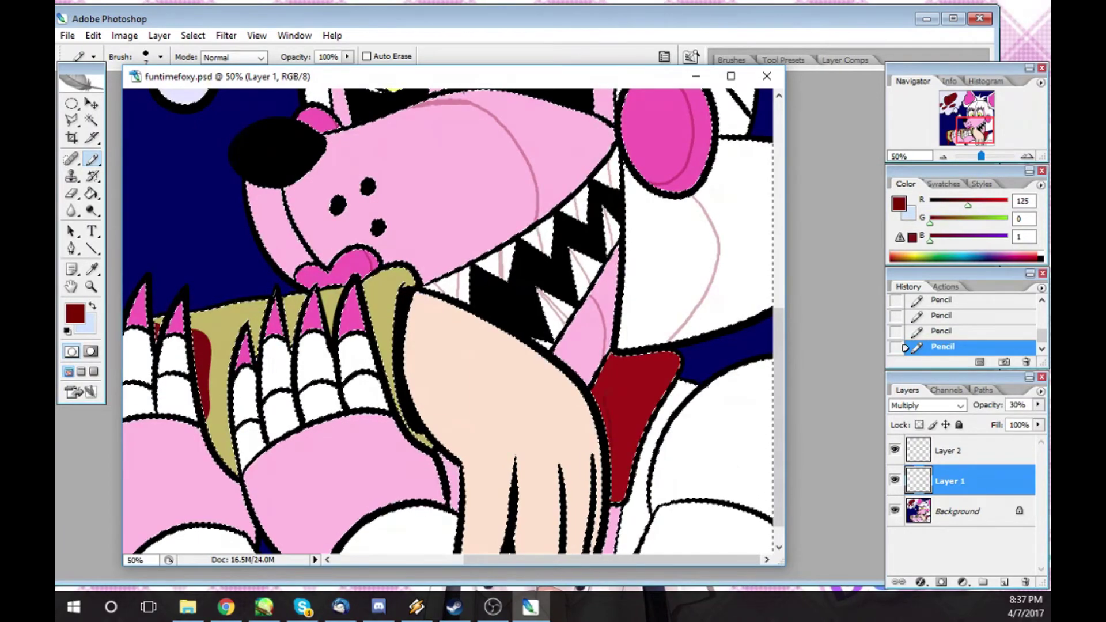
- Draw shadow boundary lines with the Pencil on the peach hand, the white limb beside the red bow and the nearer pink palm
left_click_drag(700, 391, 743, 497)
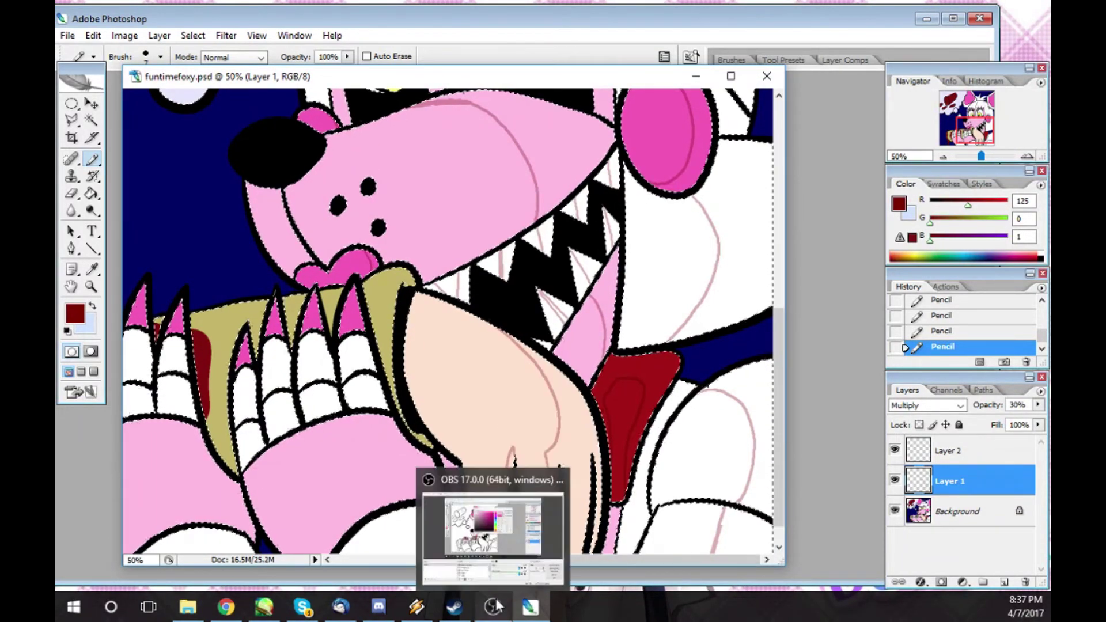
left_click_drag(780, 407, 782, 420)
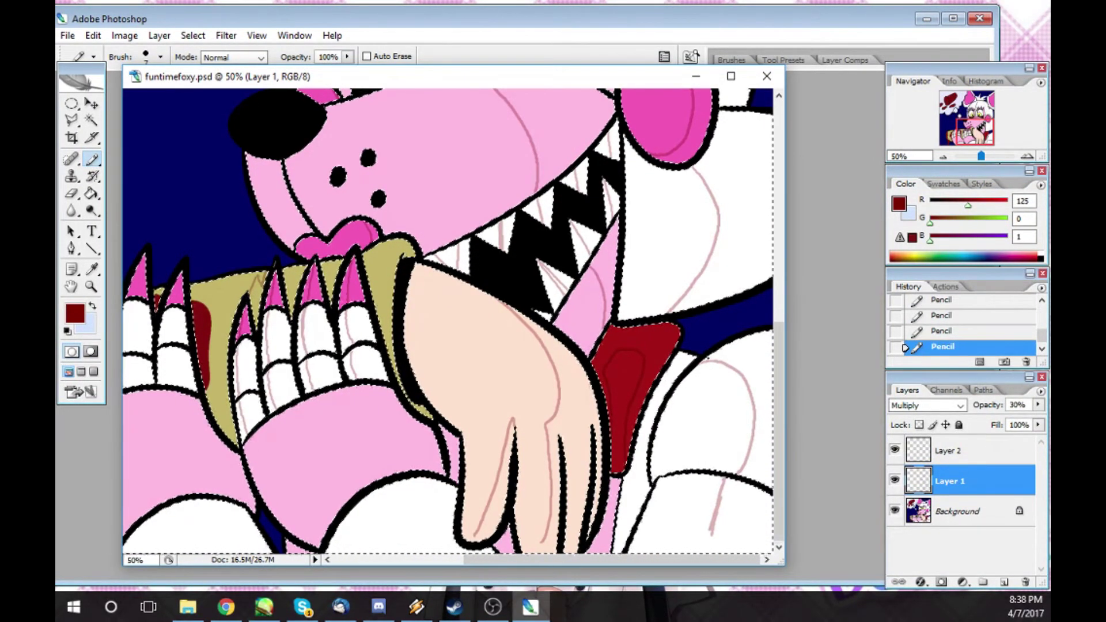
mouse_move(261, 428)
left_mouse_down()
mouse_move(301, 522)
mouse_move(323, 537)
left_mouse_up()
key("z")
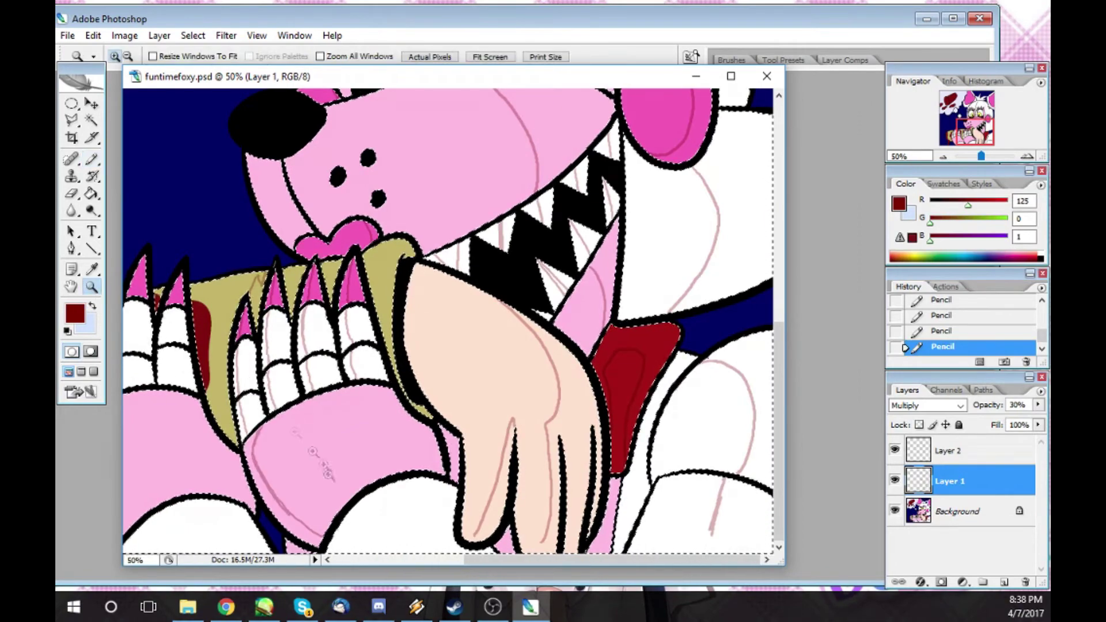
left_click(331, 489)
left_click(403, 441)
key("b")
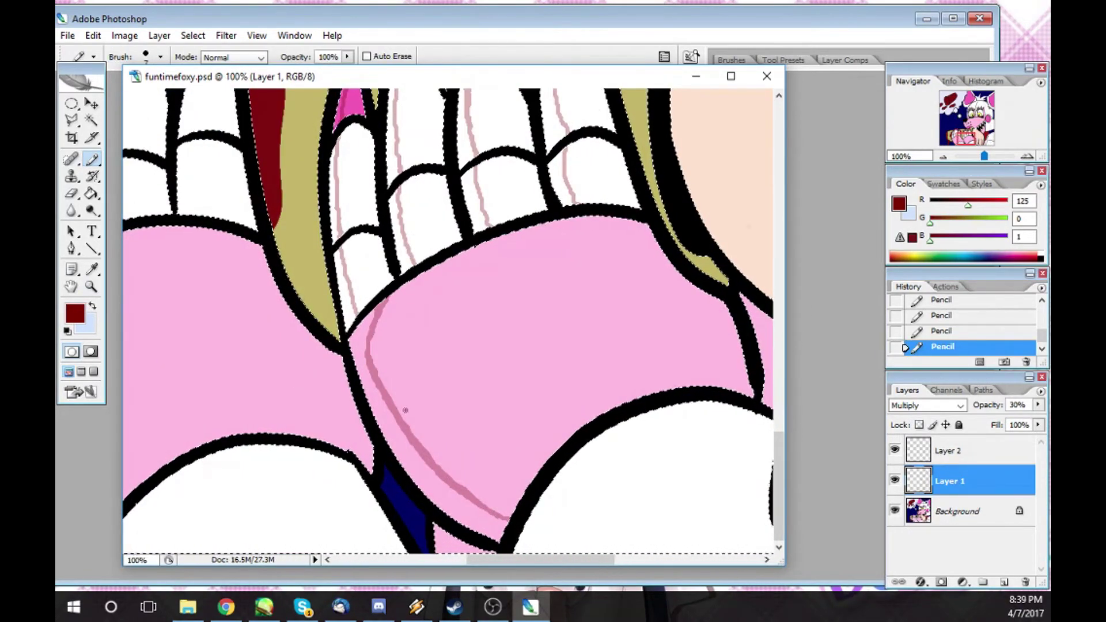
- Draw shadow boundary lines on the other hand's claws, fingers and pink palm, and on the cylinder and its red drip
mouse_move(534, 505)
left_mouse_down()
mouse_move(531, 558)
mouse_move(441, 560)
left_mouse_up()
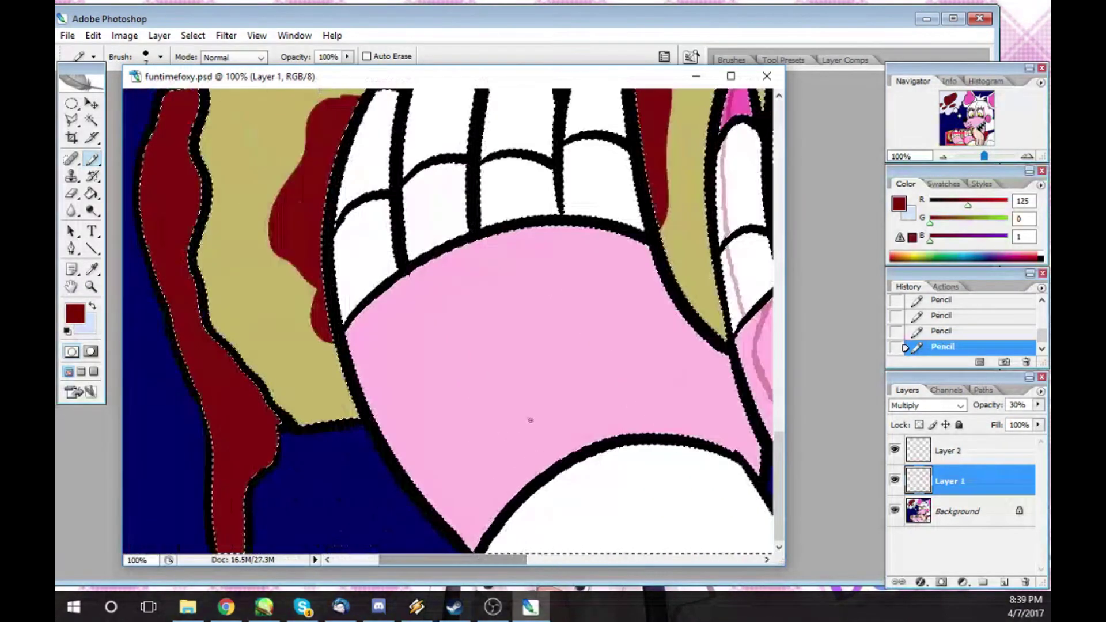
left_click_drag(779, 488, 778, 434)
mouse_move(612, 226)
left_mouse_down()
mouse_move(579, 334)
mouse_move(577, 444)
left_mouse_up()
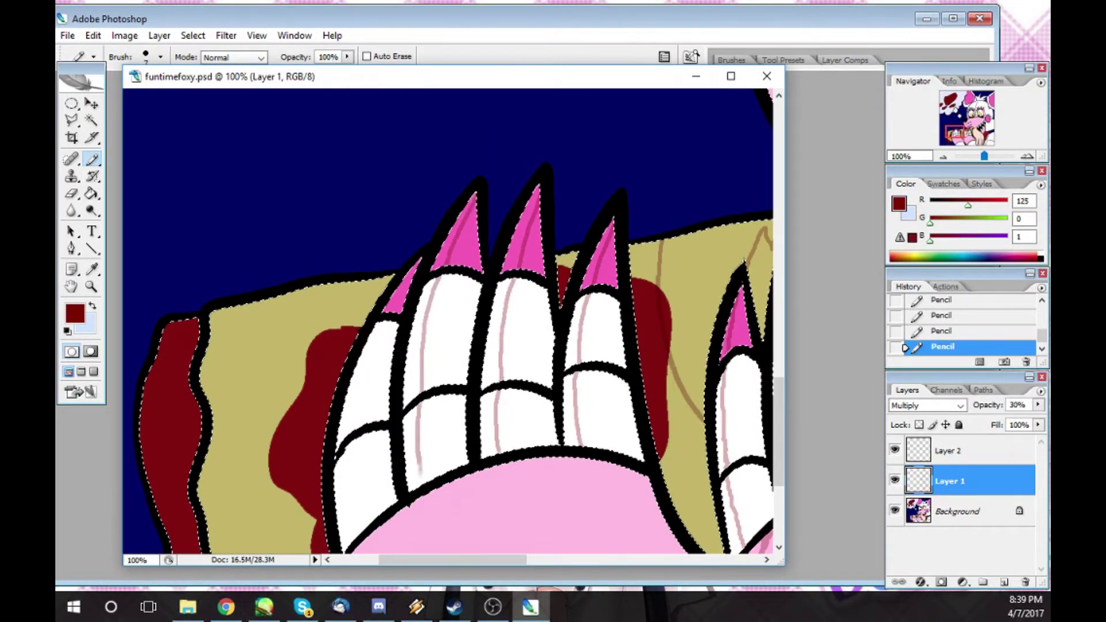
left_click_drag(778, 385, 779, 442)
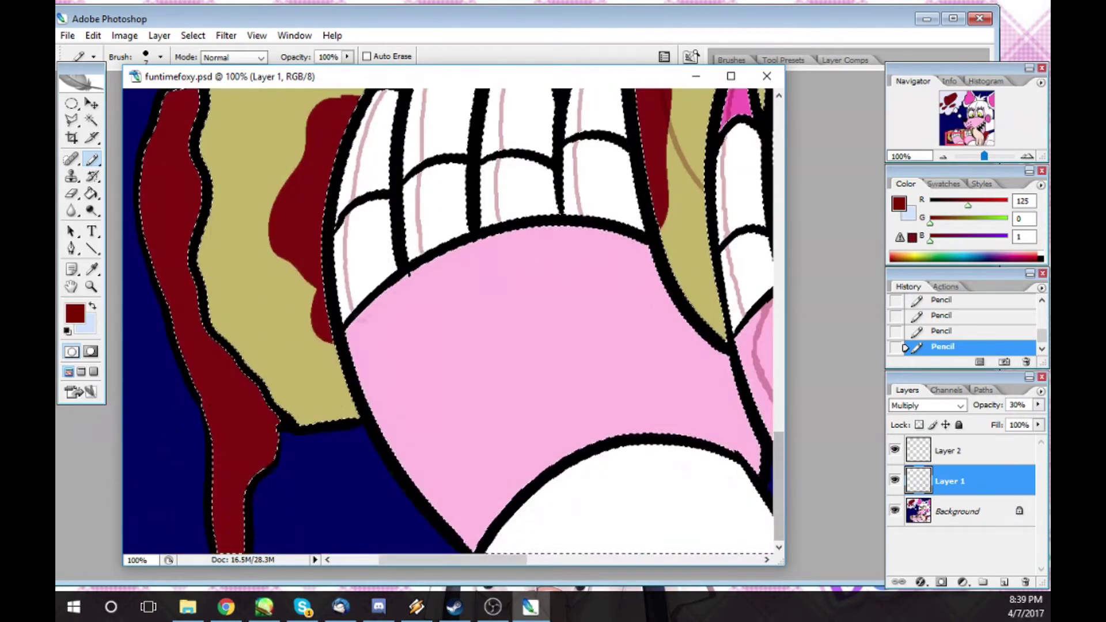
mouse_move(381, 298)
left_mouse_down()
mouse_move(483, 531)
mouse_move(507, 558)
left_mouse_up()
mouse_move(780, 453)
left_mouse_down()
mouse_move(779, 410)
mouse_move(779, 455)
left_mouse_up()
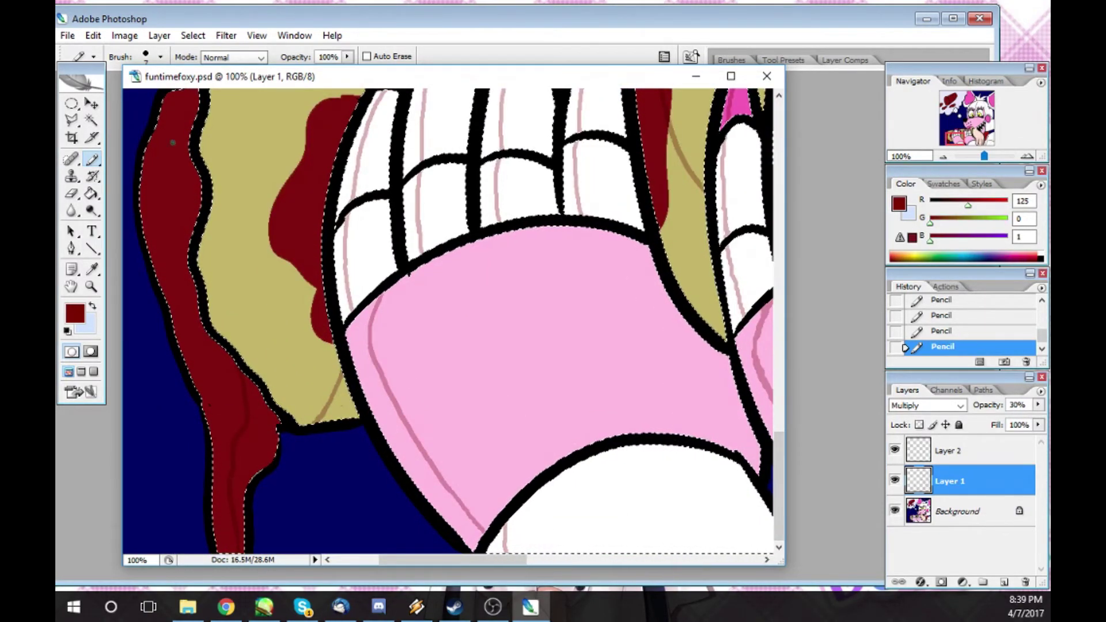
- Fill the shadow areas of the cylinder end, the red drip and the adjacent hand's fingers and palm with the Paint Bucket
key("g")
key("alt+Tab")
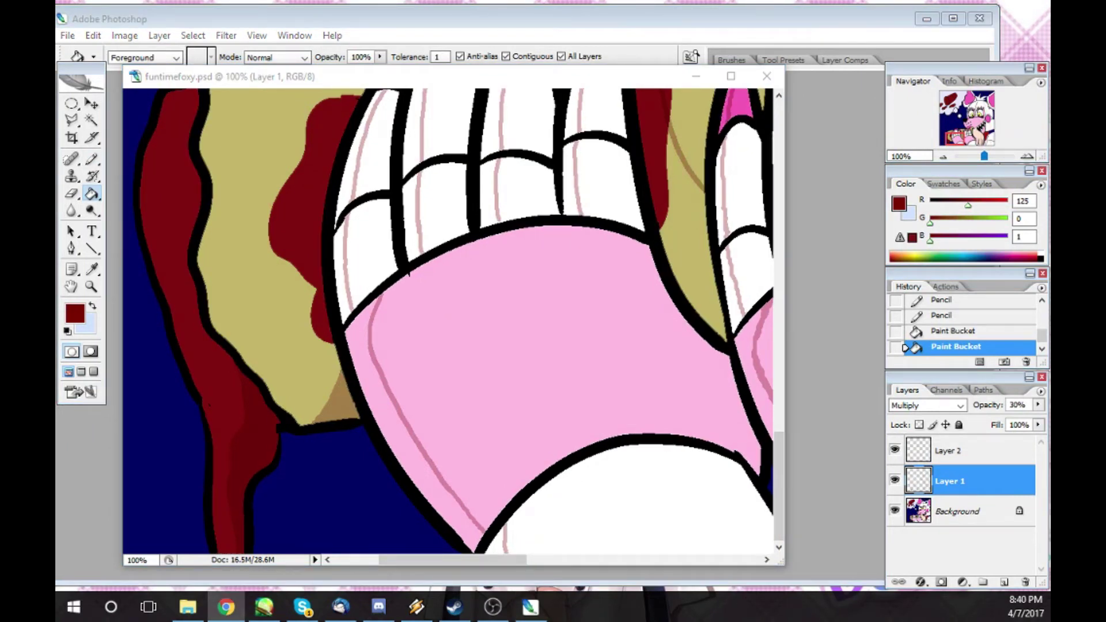
left_click(380, 242)
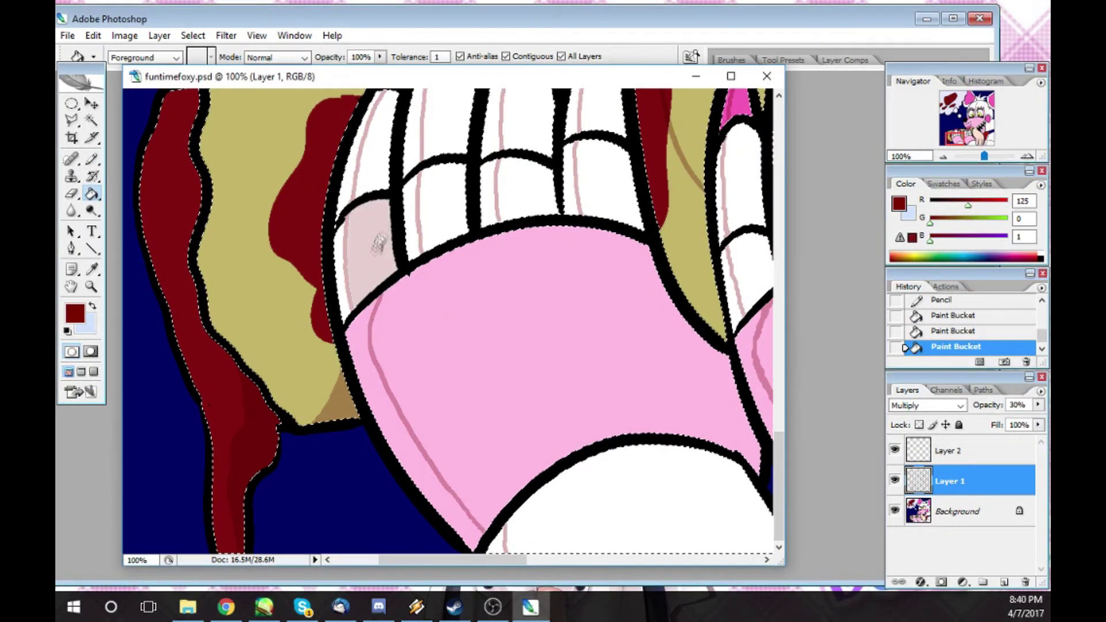
left_click(375, 170)
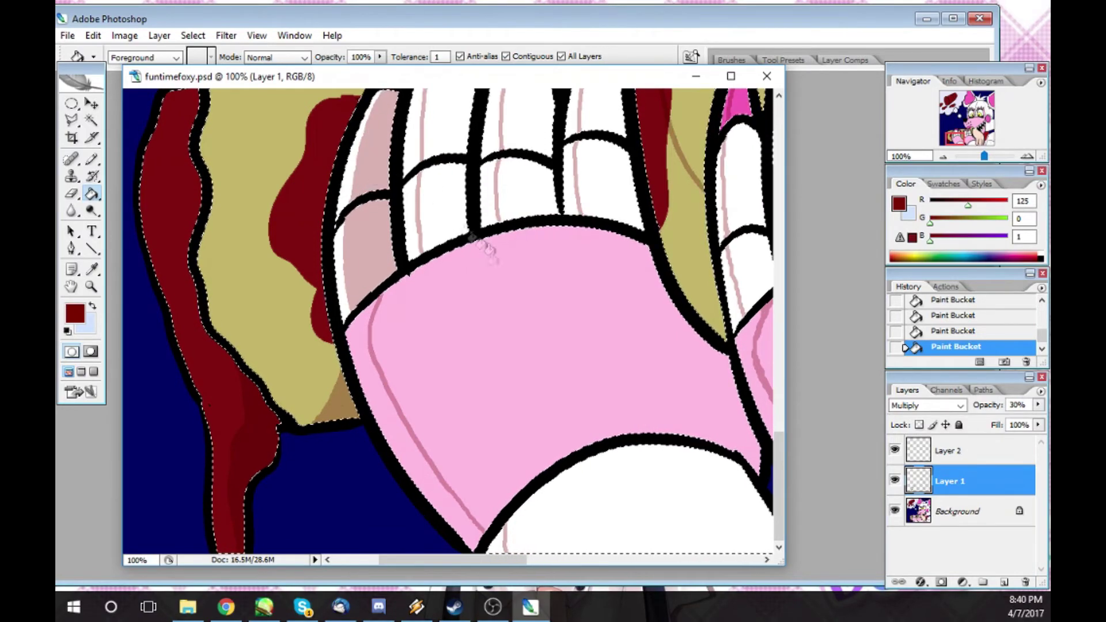
left_click(507, 305)
left_click(588, 498)
left_click_drag(779, 447, 778, 364)
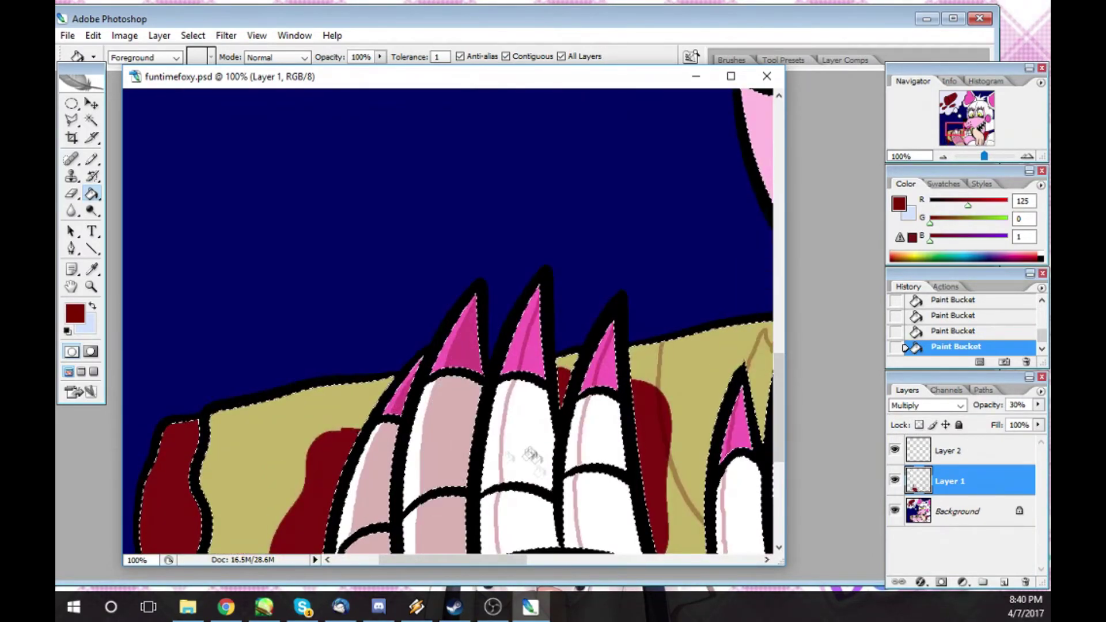
- Undo the last two fills and fill the shadow areas of the finger segments on the hand nearest the peach hand
key("ctrl+alt+z")
key("ctrl+alt+z")
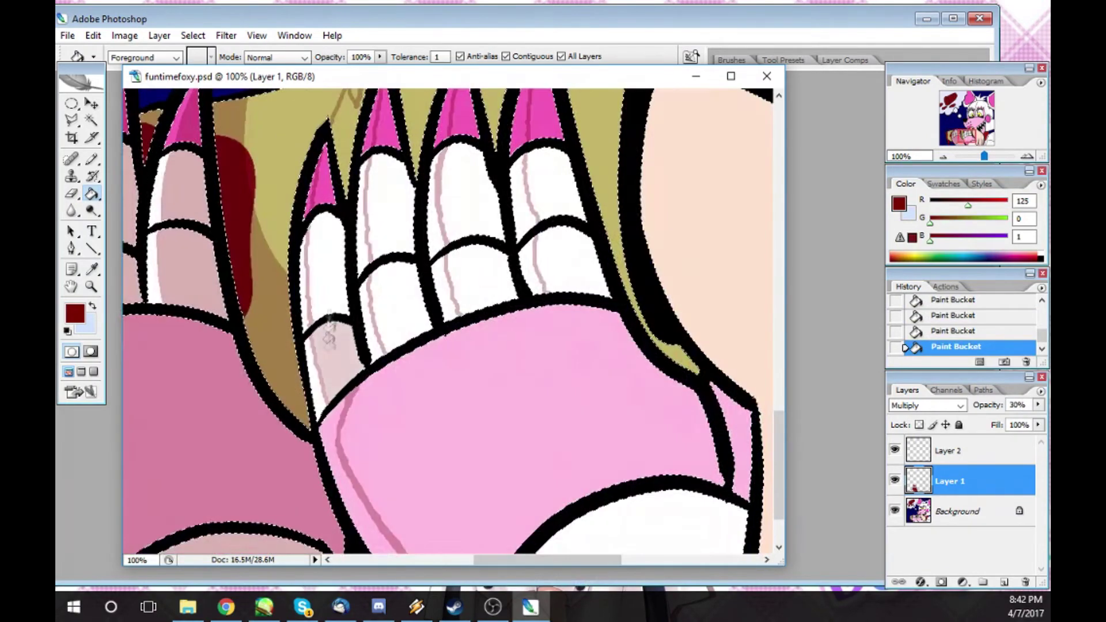
left_click(387, 190)
left_click(398, 299)
left_click(455, 368)
left_click(478, 279)
left_click(473, 201)
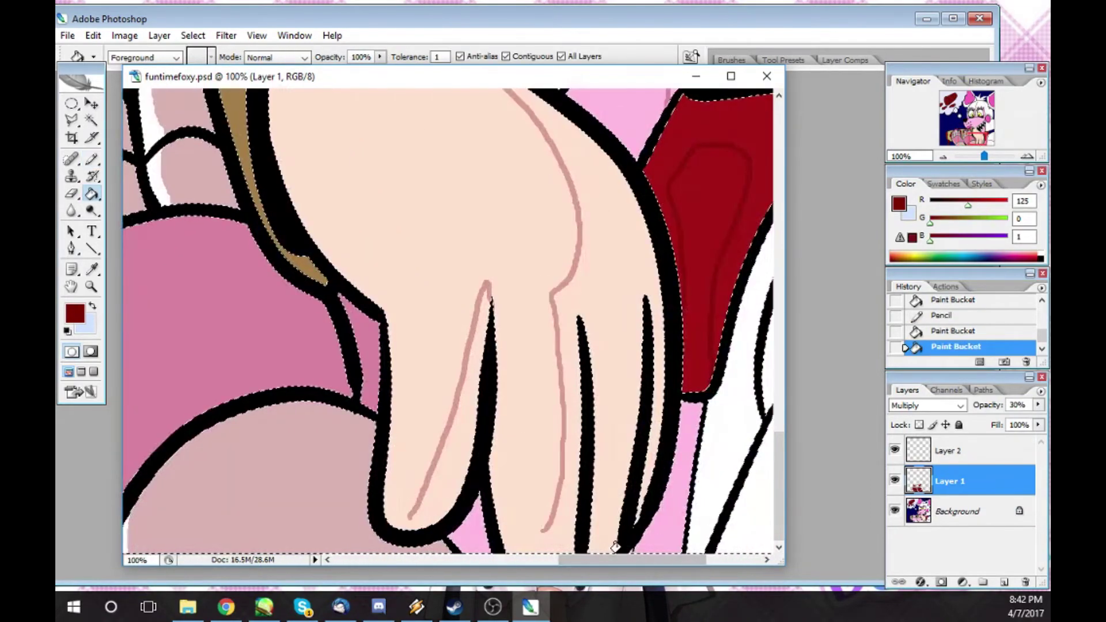
- Extend the Pencil shadow lines to the outlines on the peach fingertips and the red bow to close the gaps
key("b")
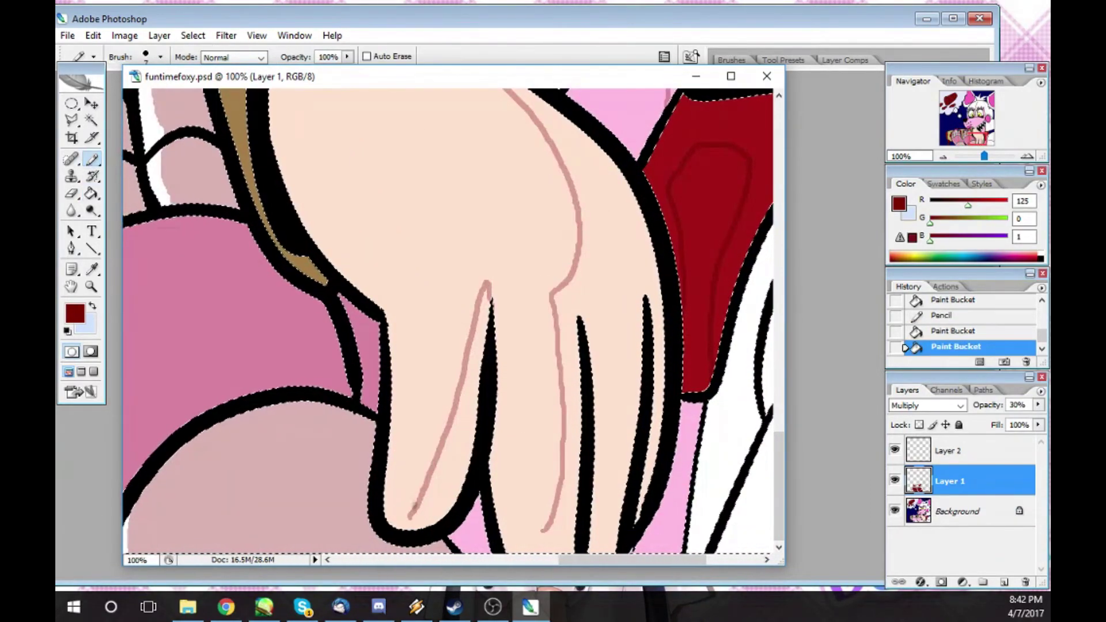
left_click_drag(683, 248, 685, 266)
left_click_drag(710, 357, 712, 381)
left_click_drag(544, 530, 503, 543)
left_click_drag(410, 517, 395, 527)
left_click_drag(780, 455, 780, 444)
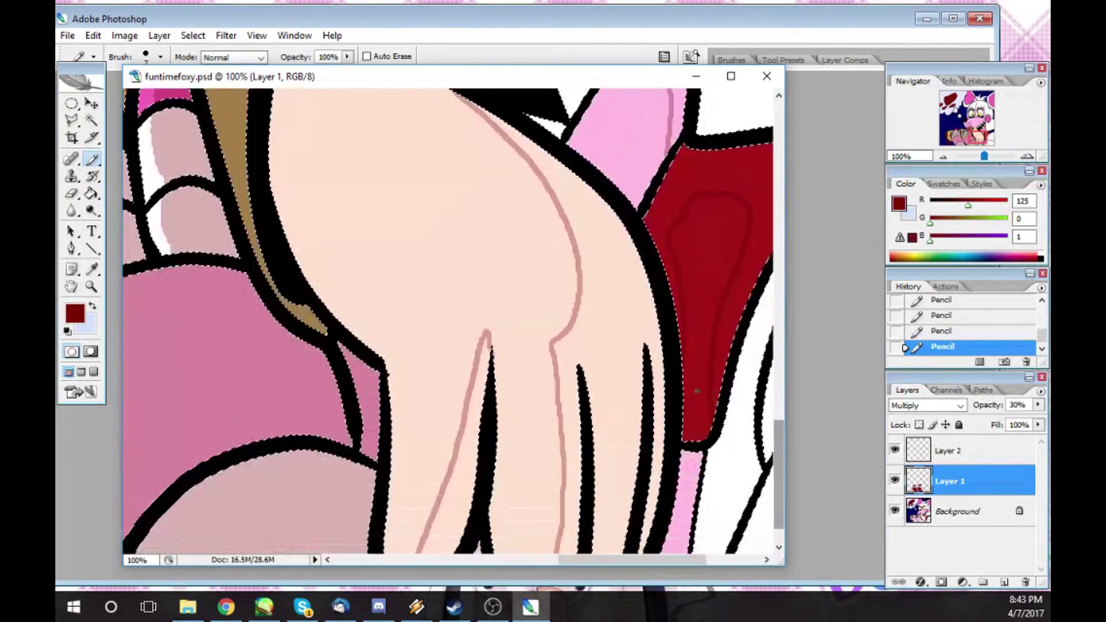
- Fill the shadow areas of the peach hand, the red bow and the pink and white strips beside it
key("g")
left_click(452, 519)
left_click(476, 546)
left_click(613, 345)
left_click(664, 245)
left_click(727, 517)
left_click(686, 516)
left_click(759, 533)
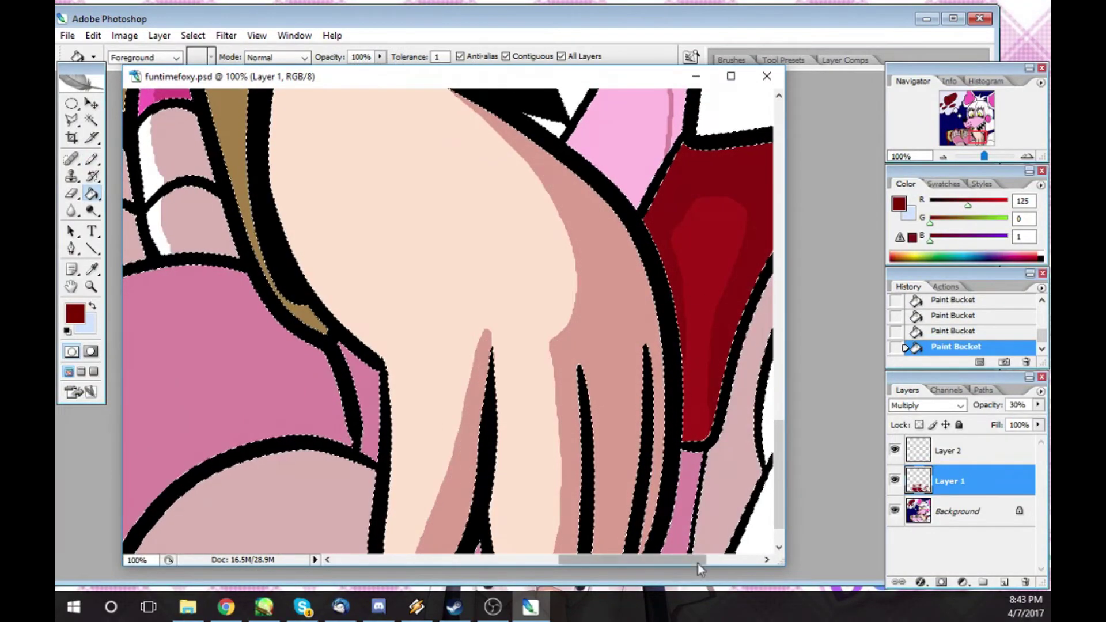
- Undo the last fill, extend the shadow line down the lower white limb with the Pencil and fill its shadow side
left_click_drag(699, 561, 760, 561)
left_click_drag(779, 513, 779, 526)
key("ctrl+z")
key("b")
left_click_drag(651, 514, 645, 552)
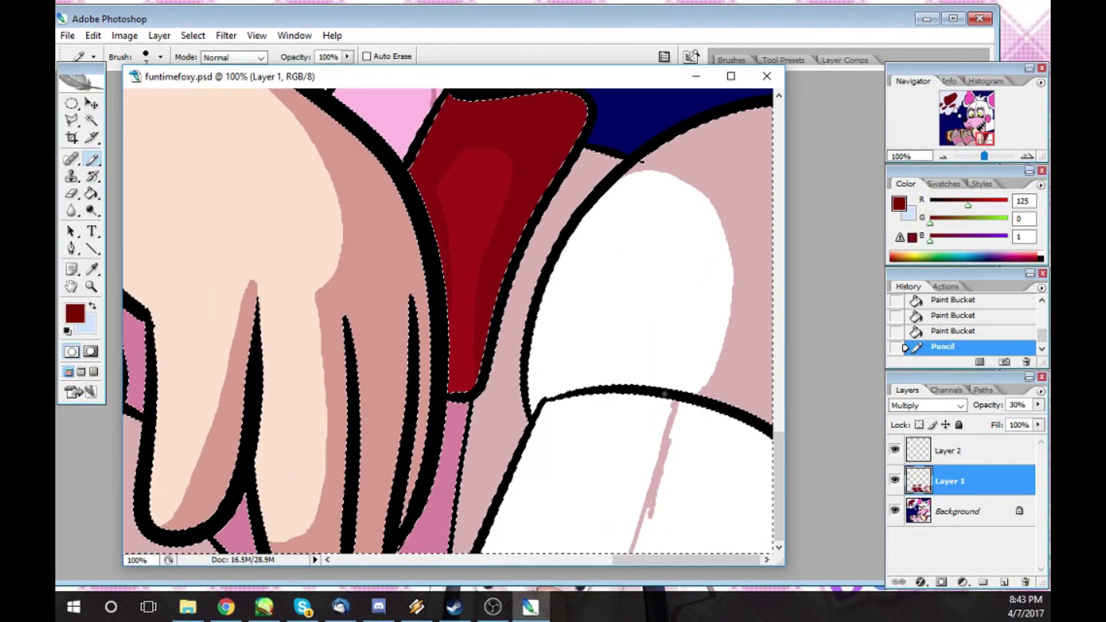
key("g")
left_click(720, 490)
- Fill the shadow areas of the white cheek and the pink jaw strip behind the teeth
left_click_drag(780, 464, 780, 378)
left_click(733, 319)
left_click(444, 357)
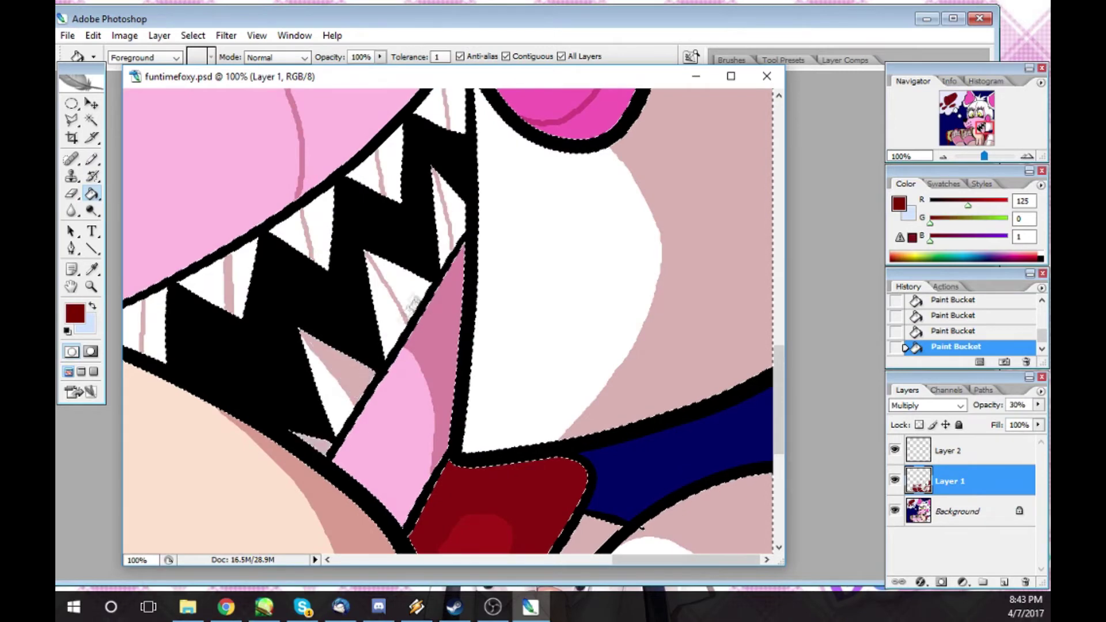
- Step back in the history, close the gap in a lower tooth's shadow line with the Pencil and fill the teeth's shadow areas
left_click(936, 317)
key("b")
left_click_drag(403, 315, 408, 324)
key("g")
left_click(154, 316)
left_click(241, 269)
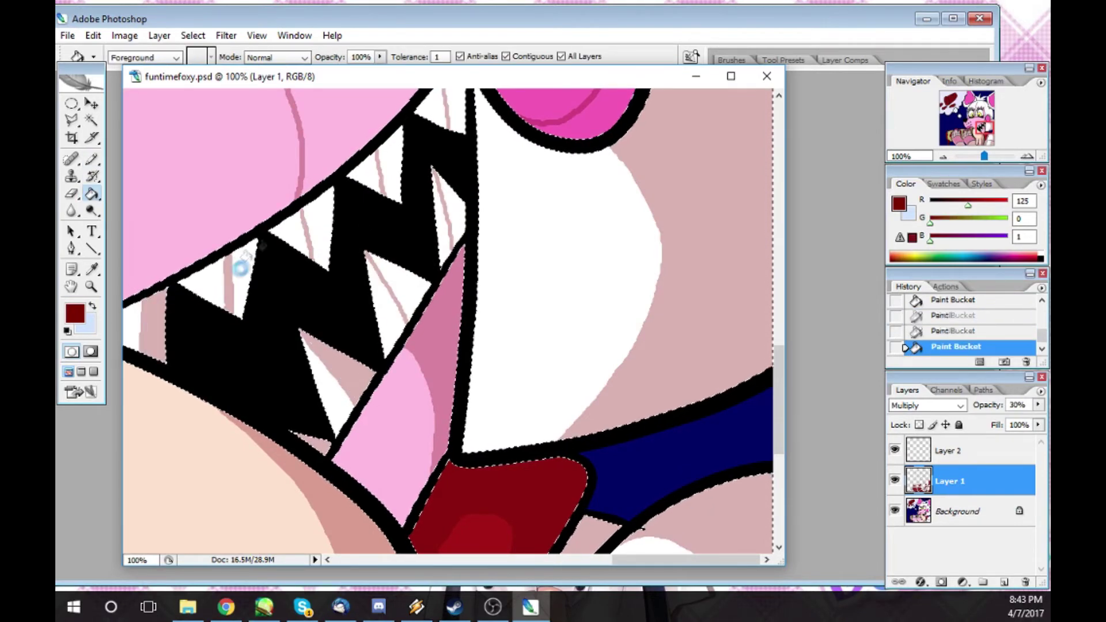
left_click_drag(606, 560, 557, 560)
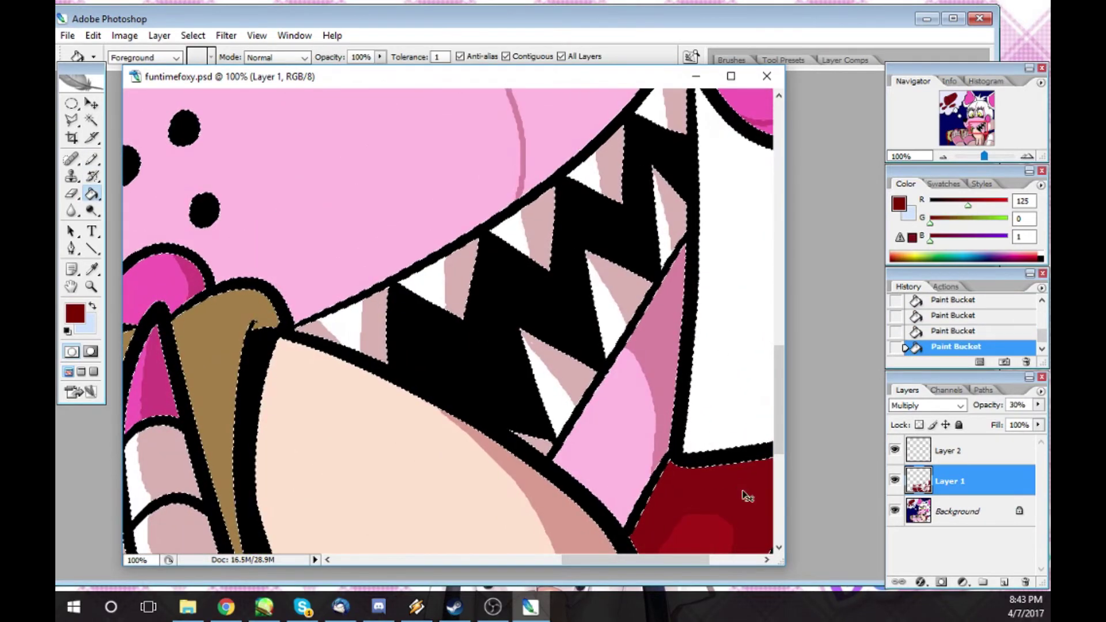
- Fill the shadow on the side of the head, and outline and fill the shadow on the grey bolt below the ear
key("ctrl+minus")
key("ctrl+minus")
left_click(741, 242)
left_click_drag(779, 323, 781, 156)
left_click(92, 159)
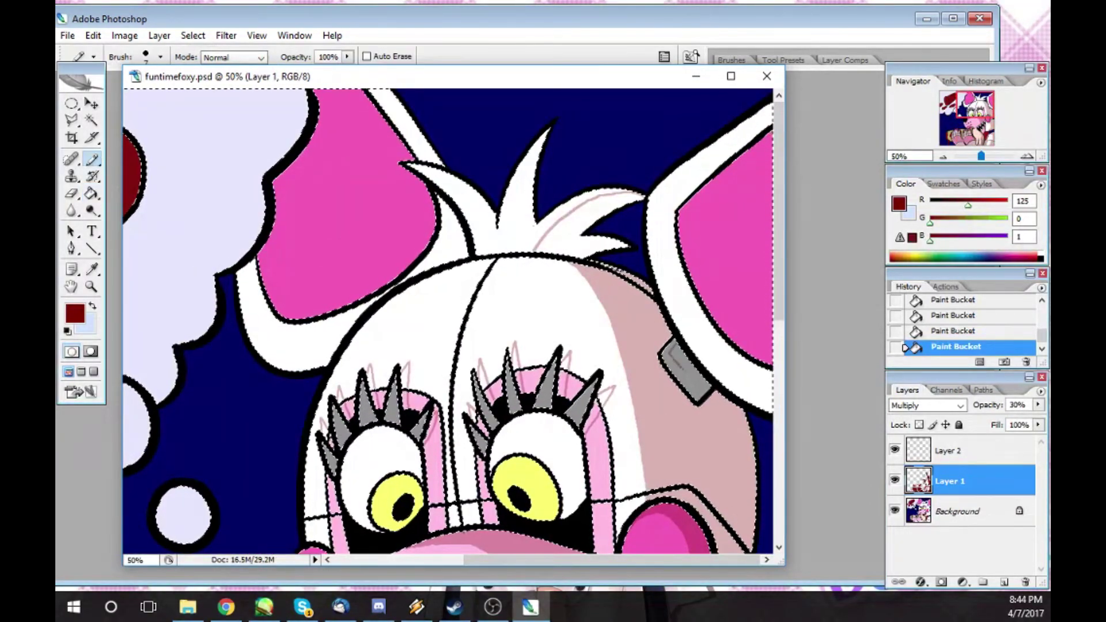
left_click_drag(698, 391, 703, 396)
left_click(92, 194)
left_click(694, 368)
- Draw shadow lines on the white rim and pink inside of the ear above the bolt, and fill the shadow areas
left_click(91, 159)
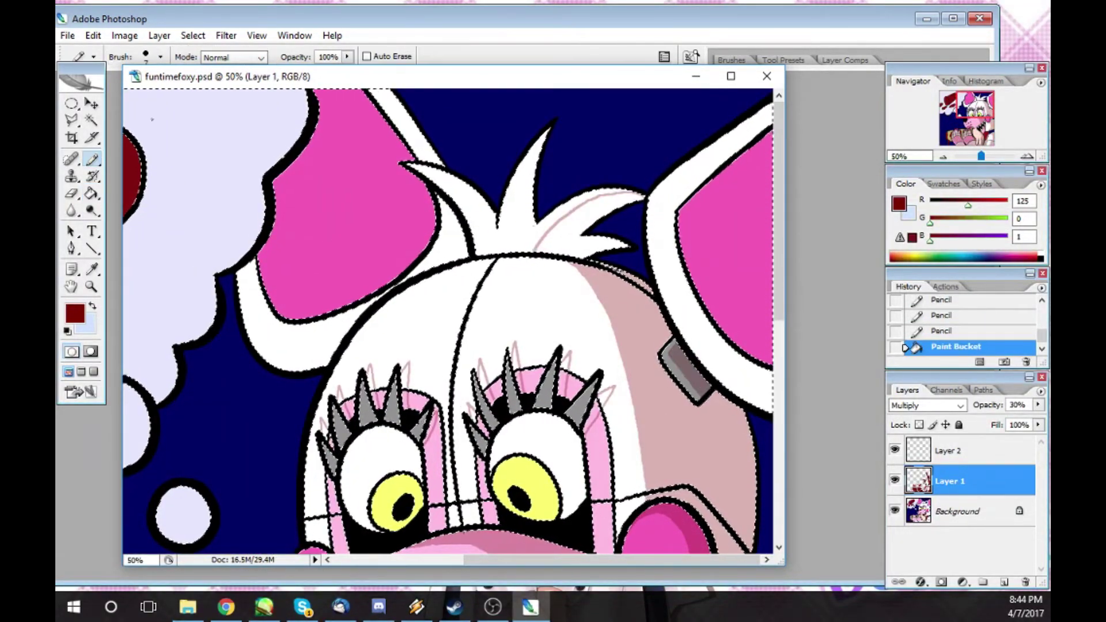
key("g")
left_click(748, 223)
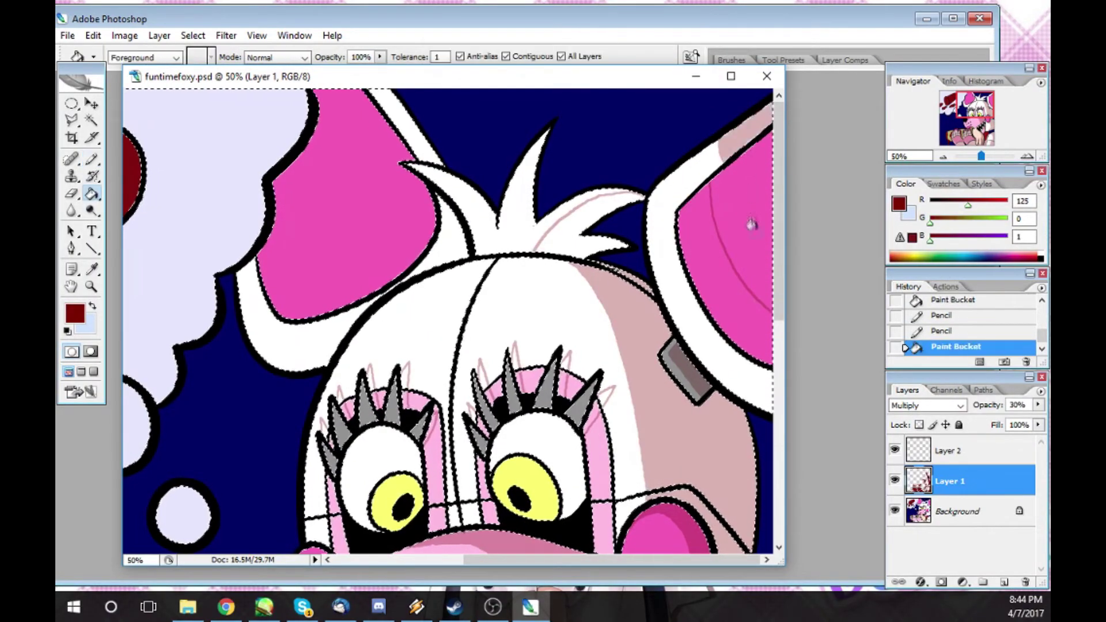
left_click(741, 147)
key("b")
key("g")
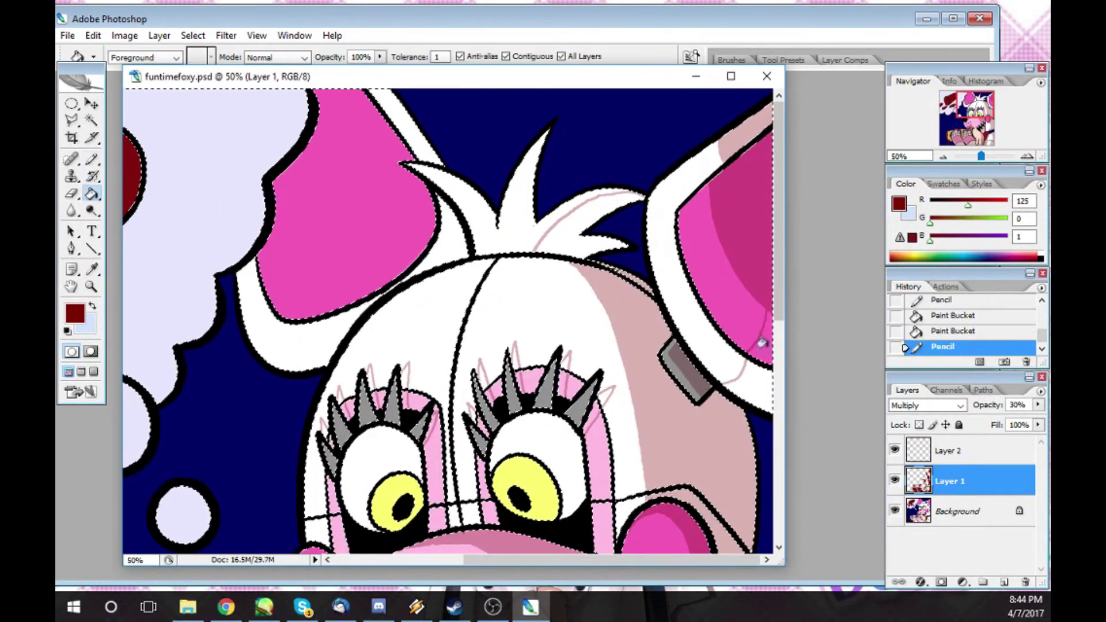
- Outline and fill the shadow on the ear beside the thought bubble, and fill the eyelashes' cast shadows
key("b")
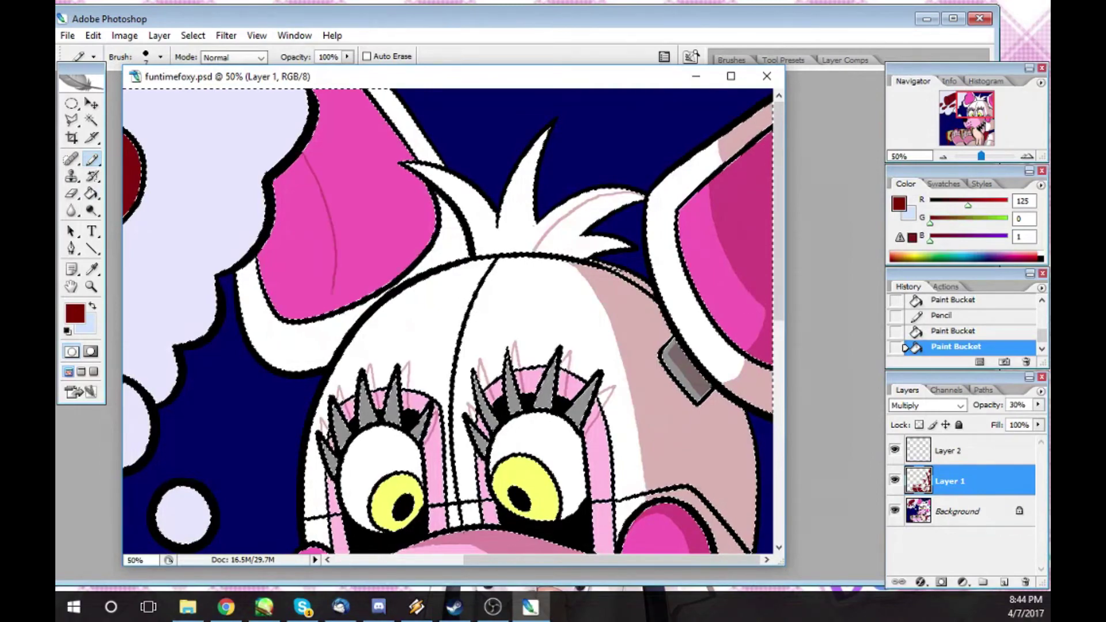
key("g")
left_click(342, 332)
left_click(377, 242)
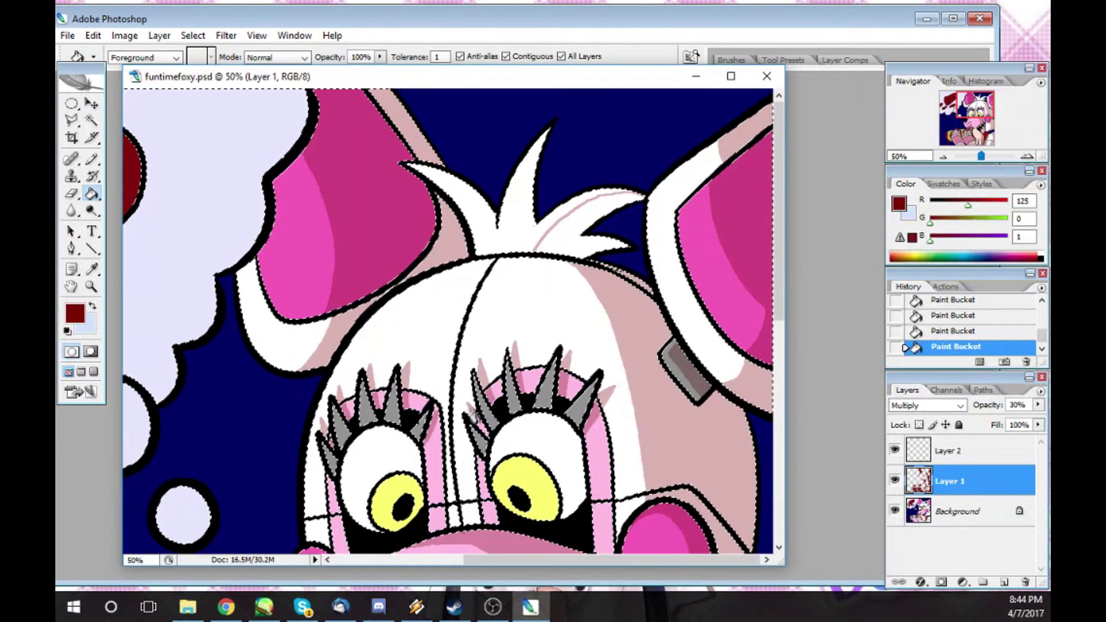
- Draw a curved shadow line across the eyeball and yellow iris nearest the cheek disc, and fill the shaded side
key("z")
left_click(525, 435)
left_click(514, 398)
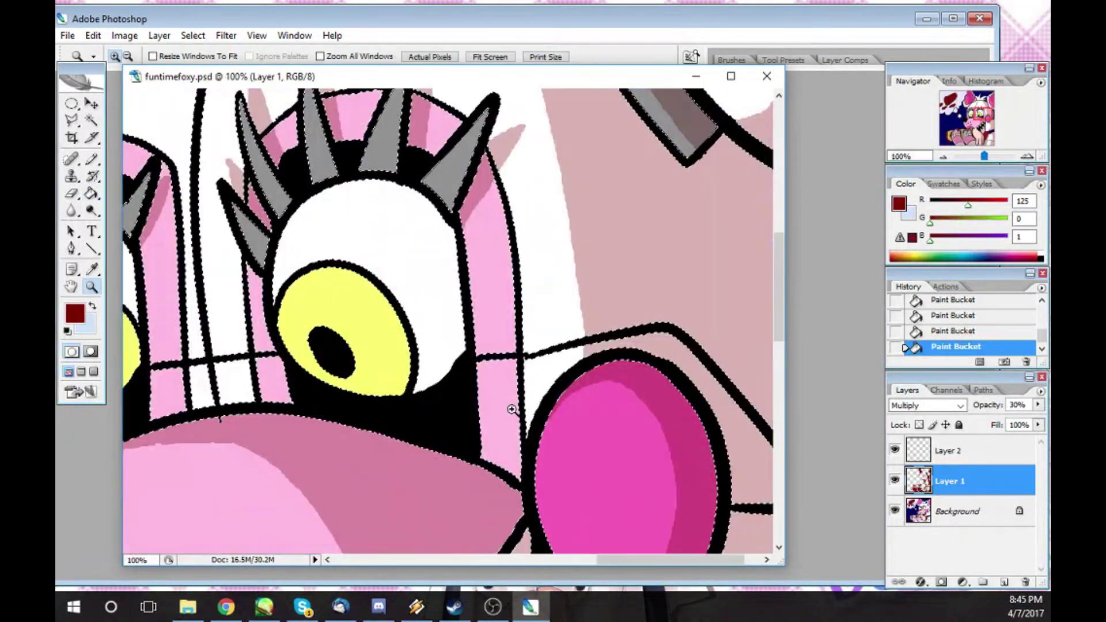
key("b")
key("g")
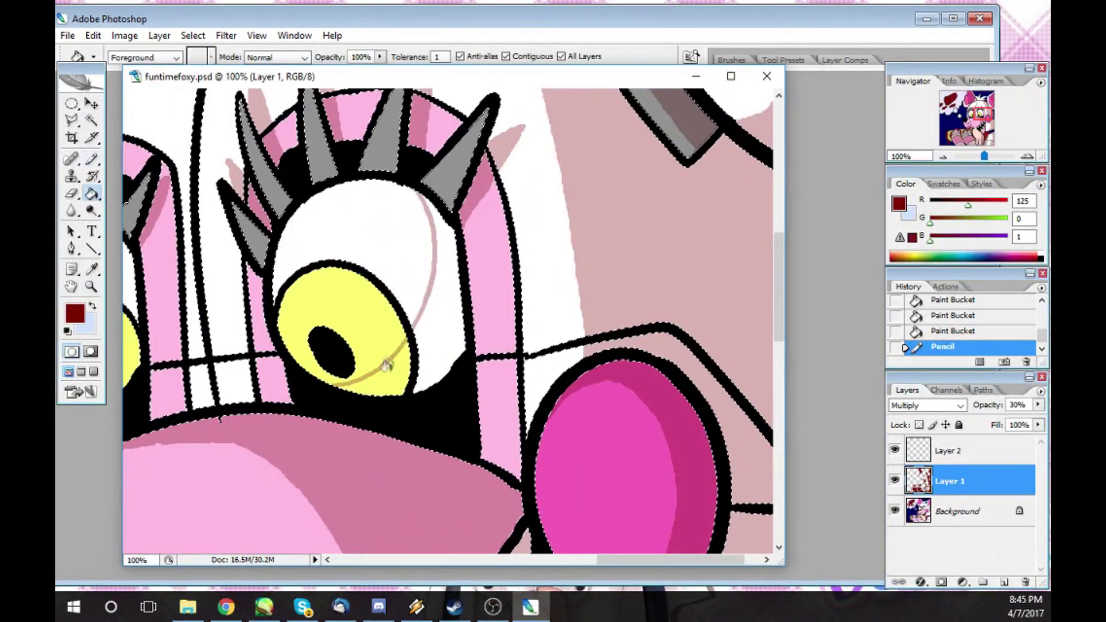
- Draw shadow lines down the grey eyelashes of the eye nearest the cheek disc and fill their shaded sides
left_click(93, 161)
left_click_drag(483, 116, 430, 181)
scroll(461, 138, "up", 5)
left_click_drag(405, 271, 380, 354)
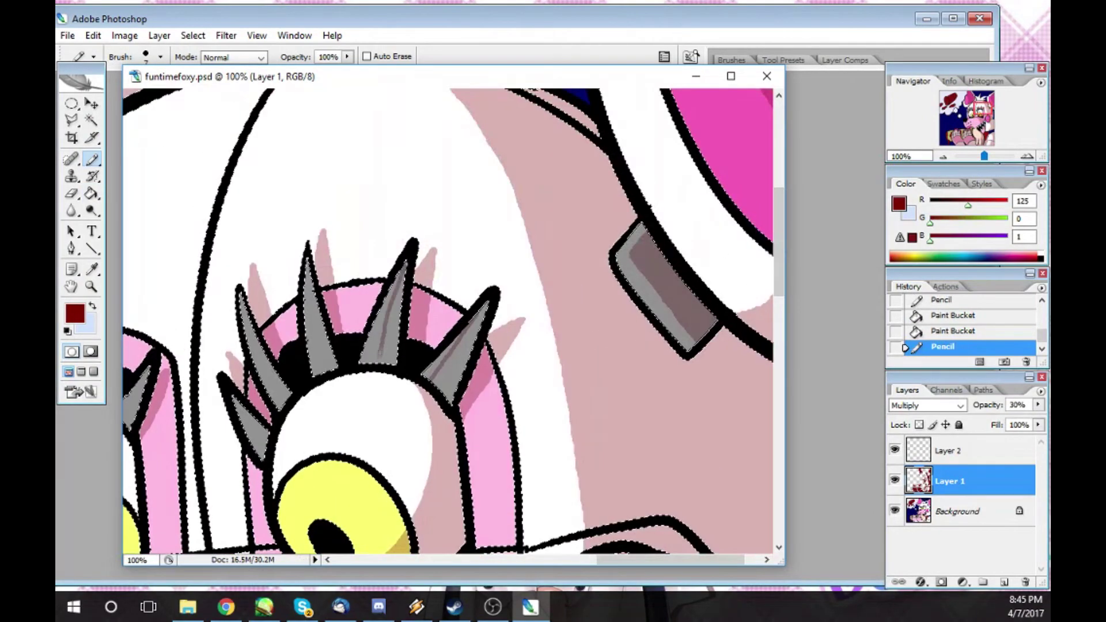
key("g")
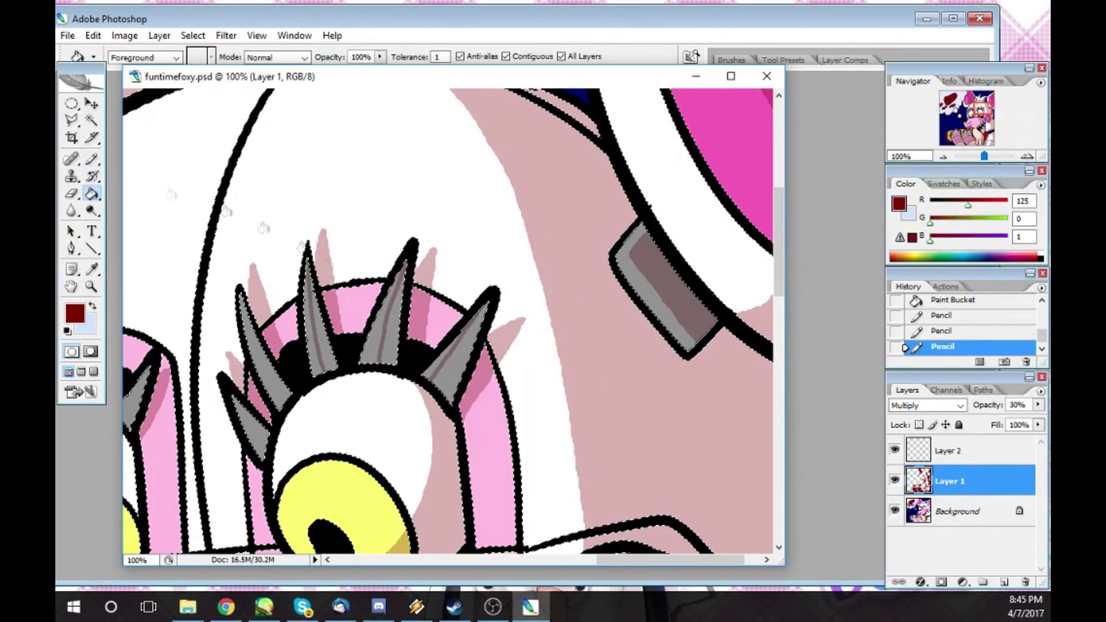
key("b")
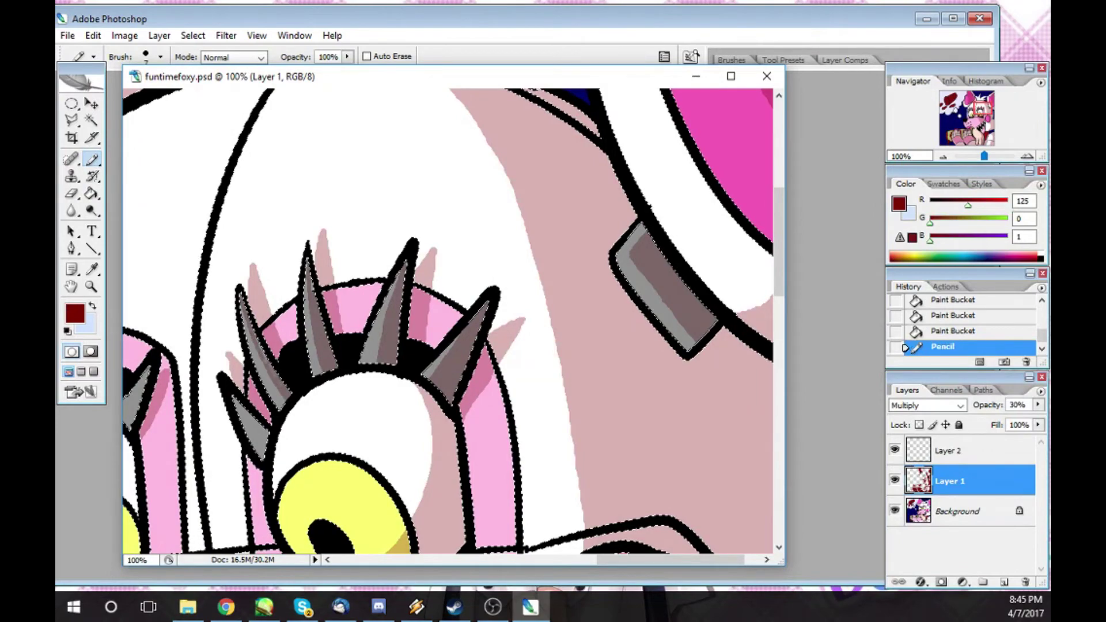
left_click_drag(235, 398, 267, 443)
left_click_drag(259, 422, 272, 434)
- Draw a curved shadow line across the other eye's white and yellow iris, and fill the shaded side
left_click_drag(619, 560, 544, 568)
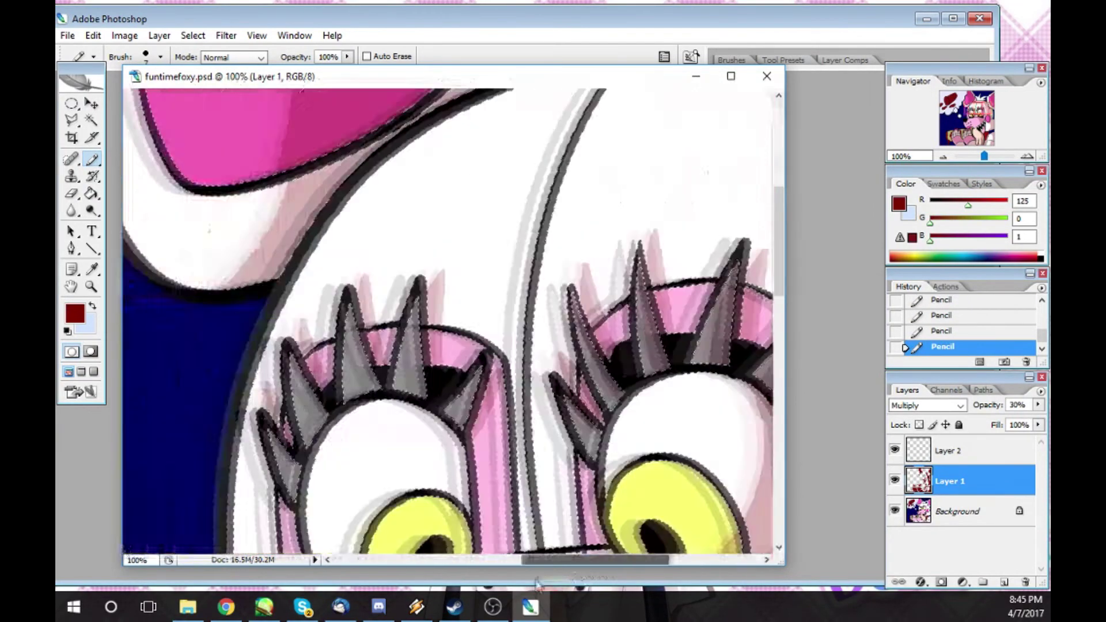
left_click_drag(780, 285, 779, 337)
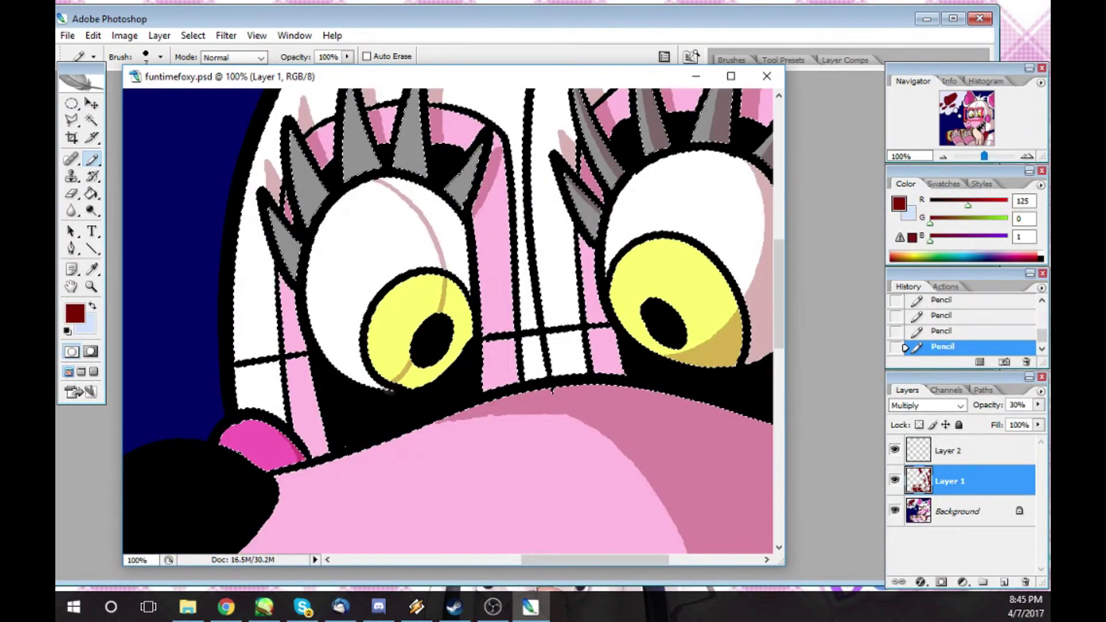
left_click(92, 195)
left_click(452, 237)
left_click(459, 306)
left_click_drag(780, 291, 779, 239)
left_click(92, 159)
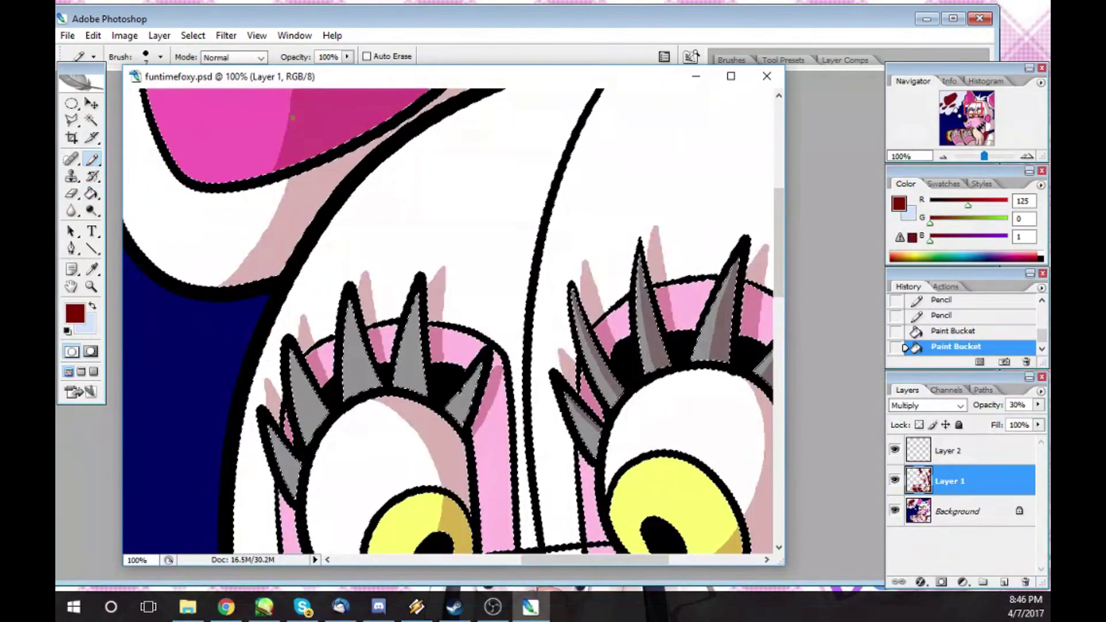
- Draw shadow lines down the grey eyelashes of the eye nearest the thought bubble and fill their shaded sides
left_click_drag(351, 326, 357, 394)
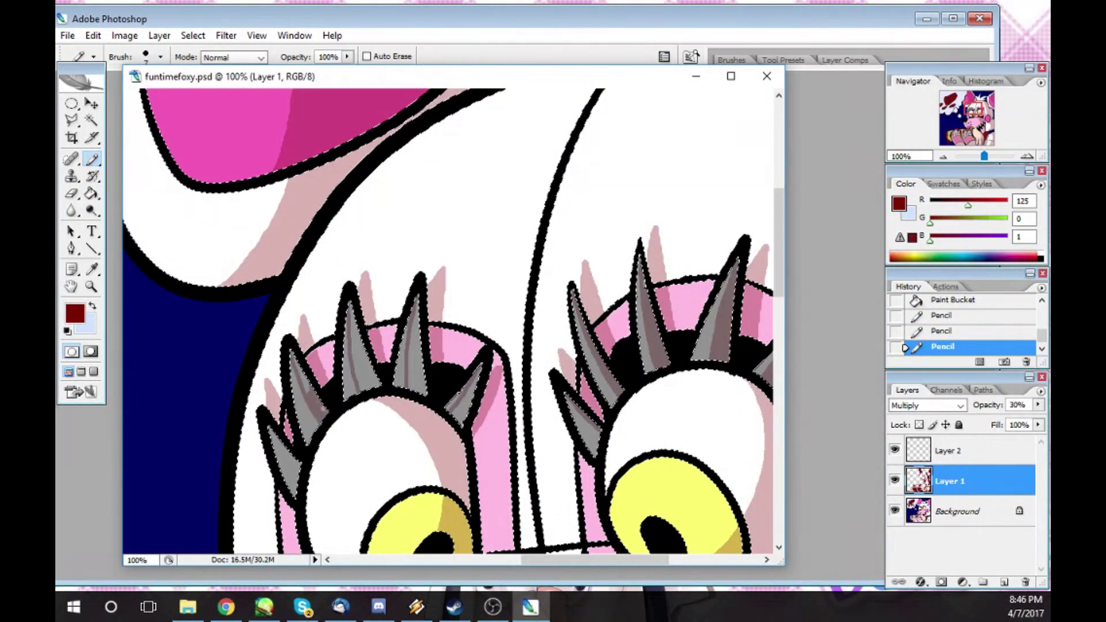
key("g")
double_click(416, 369)
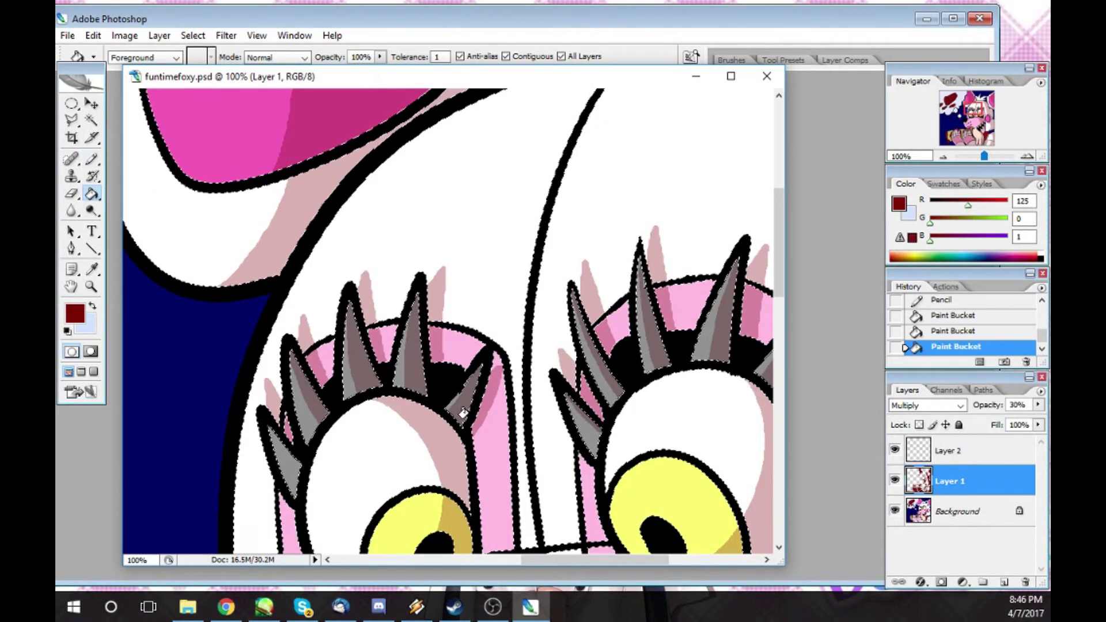
left_click(92, 306)
left_click(92, 159)
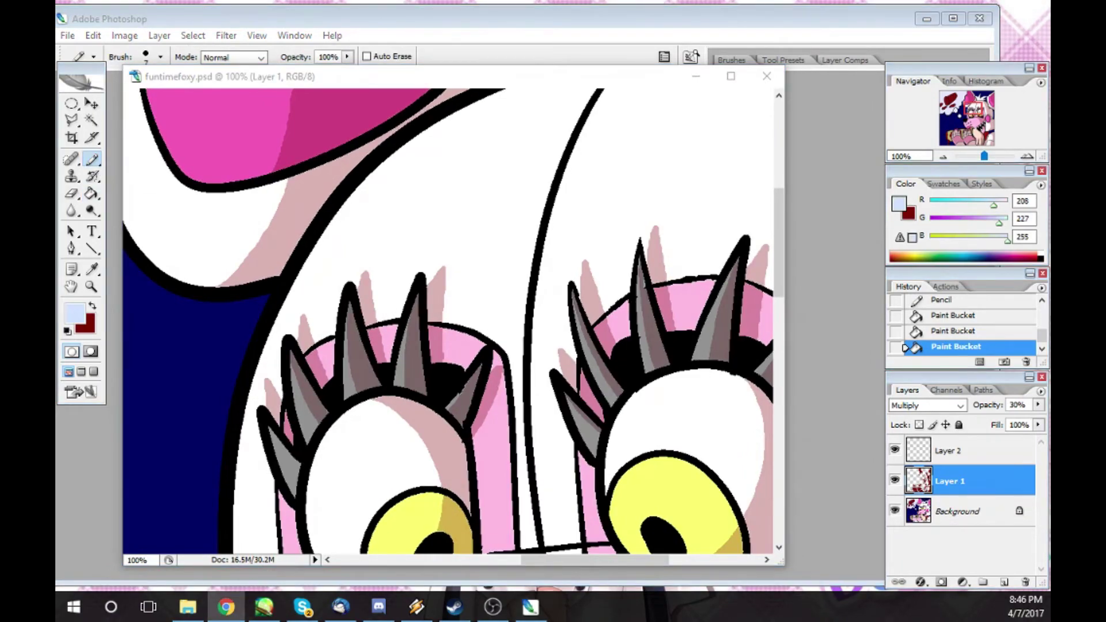
key("alt+Tab")
left_click_drag(275, 434, 295, 479)
key("ctrl+z")
key("x")
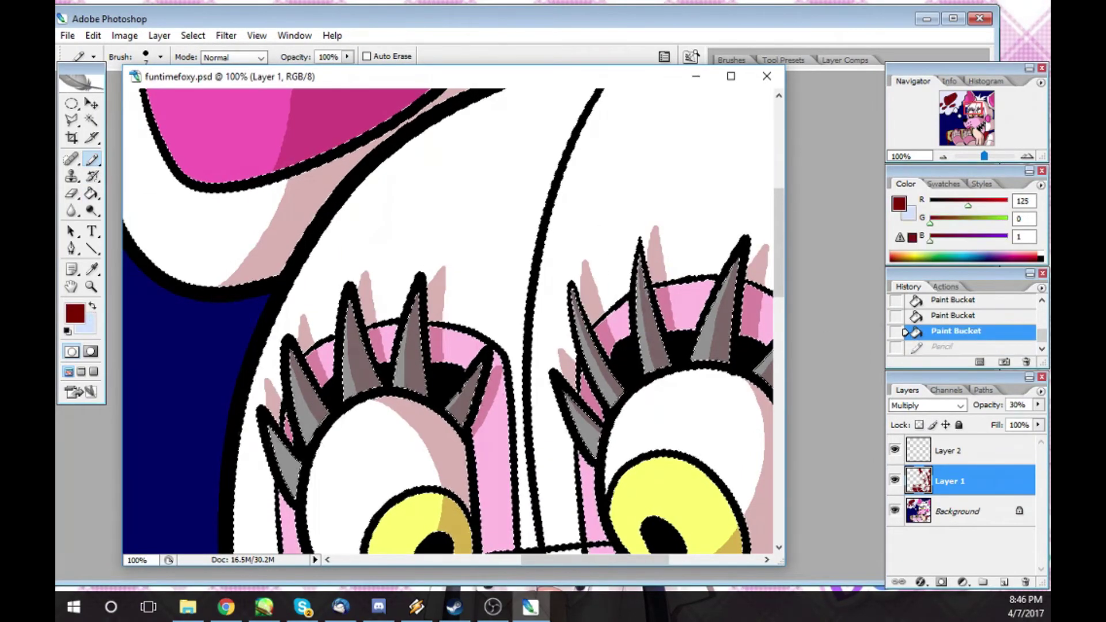
key("ctrl+z")
- Draw a curved shadow line across the side of the dark red cylinder in the thought bubble and fill the shaded part
key("ctrl+minus")
key("ctrl+minus")
key("ctrl+minus")
key("ctrl+minus")
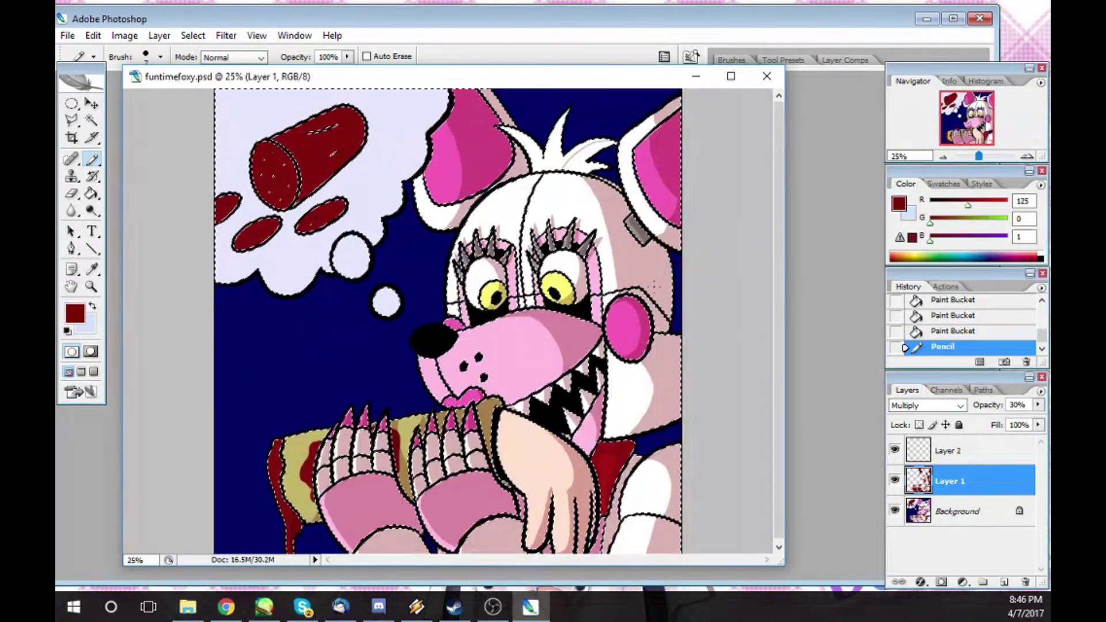
left_click(323, 171, "ctrl")
left_click(323, 172, "ctrl")
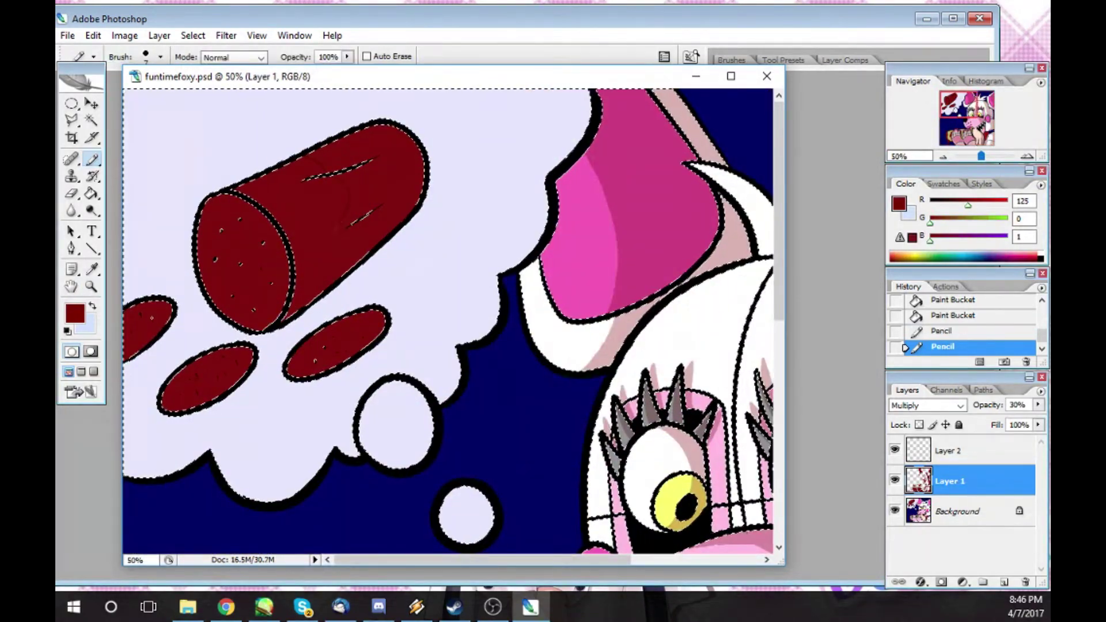
left_click_drag(337, 234, 358, 262)
key("g")
left_click(383, 171)
- Draw a curved shadow line on the round end face of the thought-bubble cylinder and try filling its shaded side
key("b")
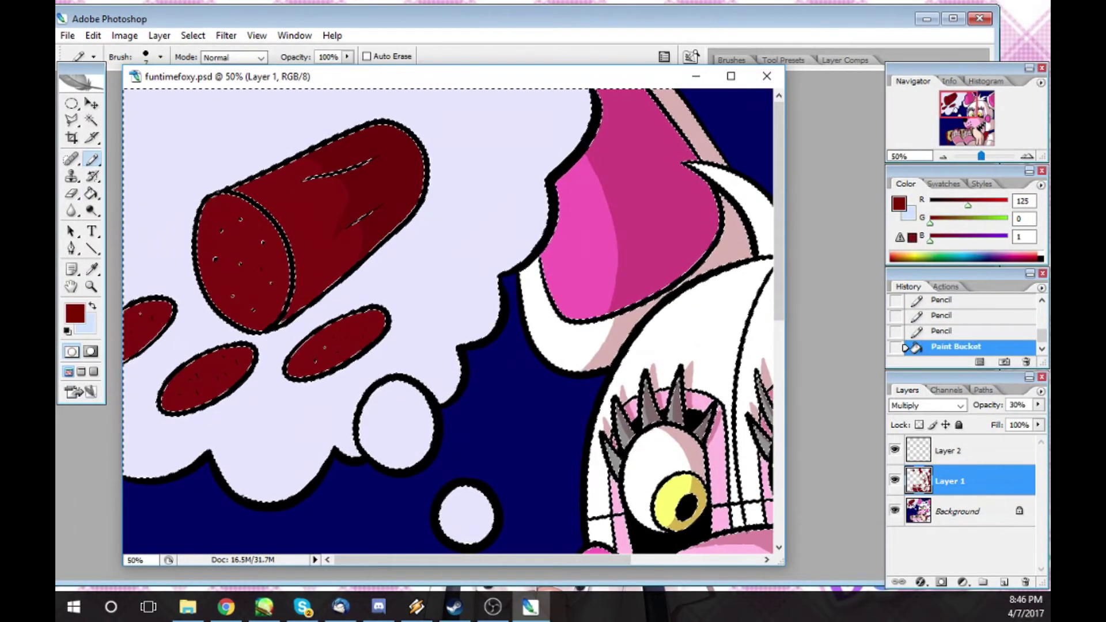
left_click_drag(235, 197, 262, 277)
key("g")
left_click(265, 242)
key("ctrl+z")
left_click(67, 36)
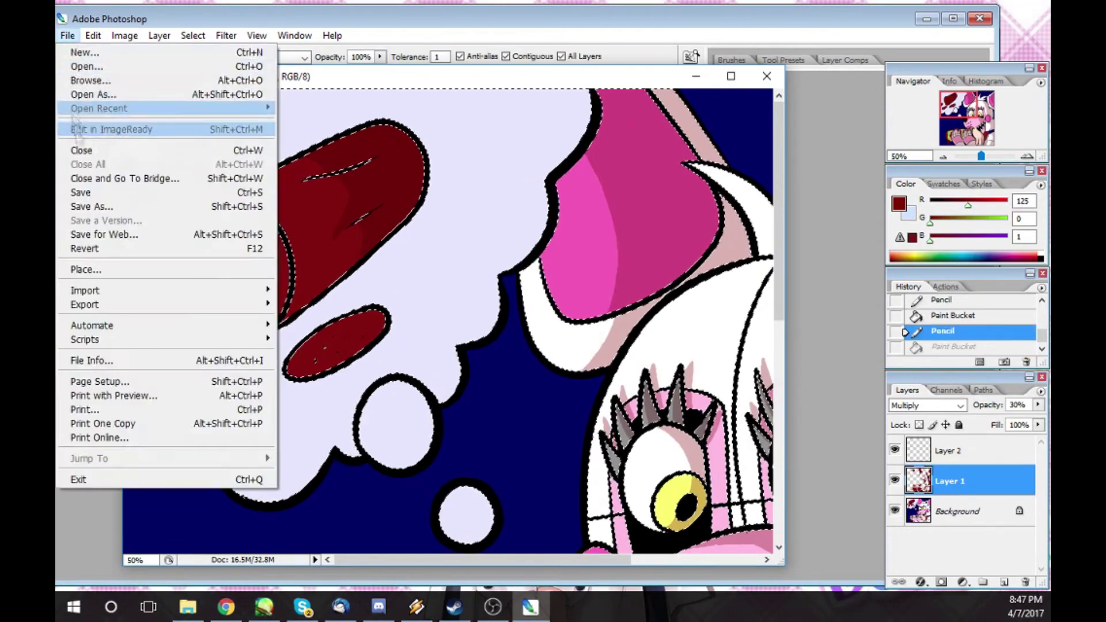
- Maximise the program window, retrace the shadow line on the cylinder's end face, and try the fill again
left_click(953, 20)
left_click(92, 159)
left_click_drag(233, 197, 271, 271)
left_click(92, 194)
left_click(277, 269)
key("ctrl+z")
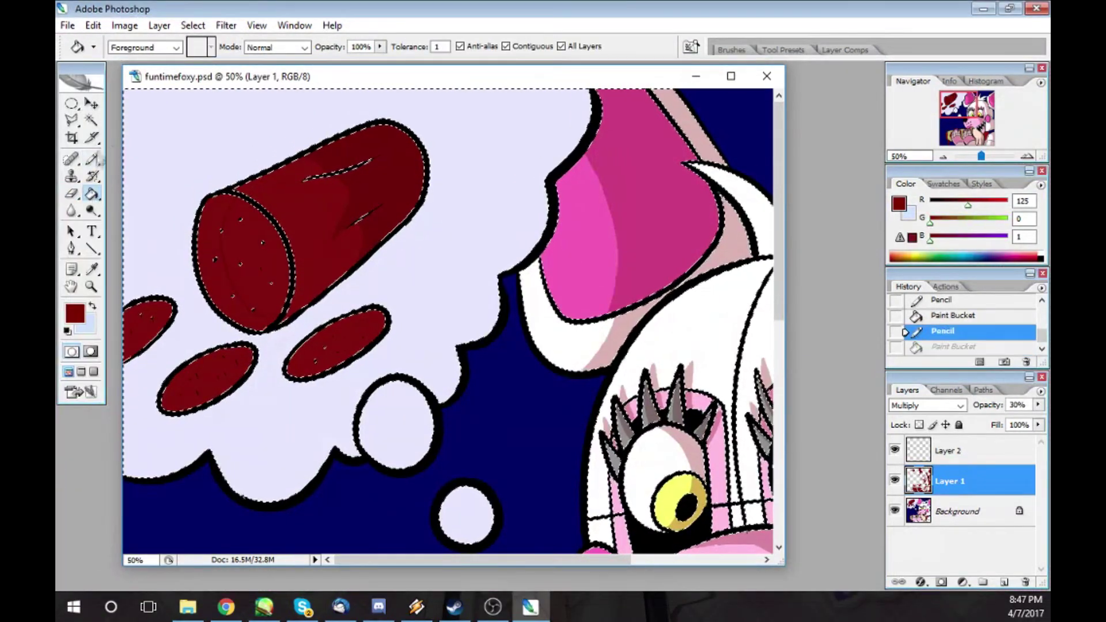
- Close the gaps in the end face's shadow line and fill the shaded side of the face
left_click(92, 159)
left_click_drag(235, 196, 226, 209)
left_click(92, 193)
left_click(249, 213)
left_click(93, 159)
left_click_drag(285, 244, 287, 271)
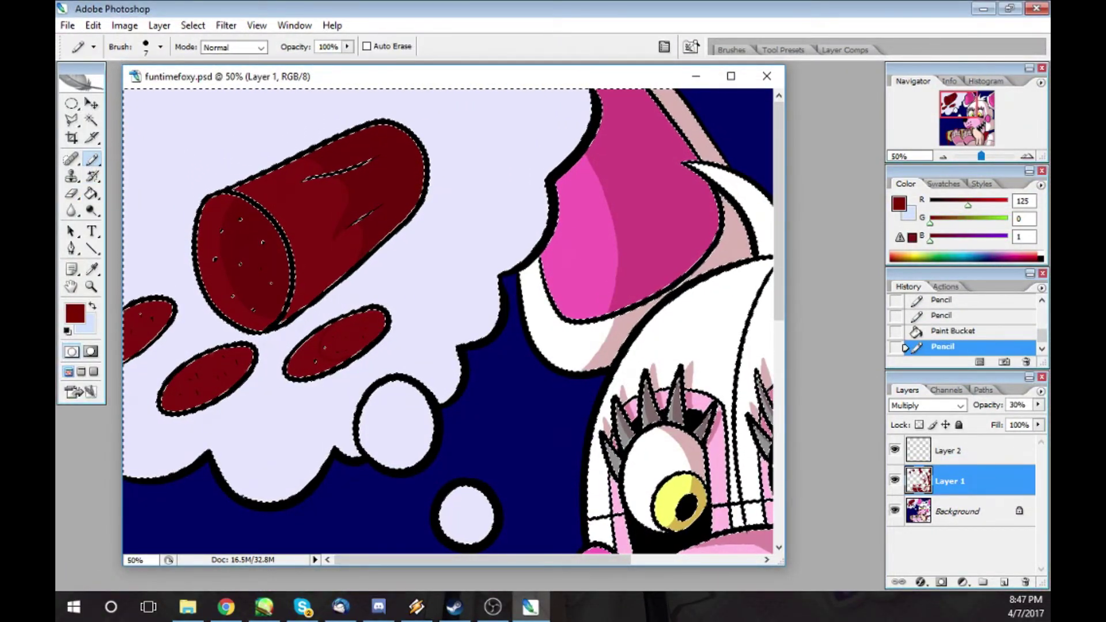
- Draw curved shadow lines across the dark red slices beneath the cylinder and fill their shaded sides
left_click_drag(219, 350, 199, 396)
left_click_drag(151, 302, 135, 349)
left_click(93, 193)
left_click(151, 330)
left_click(222, 370)
left_click(349, 341)
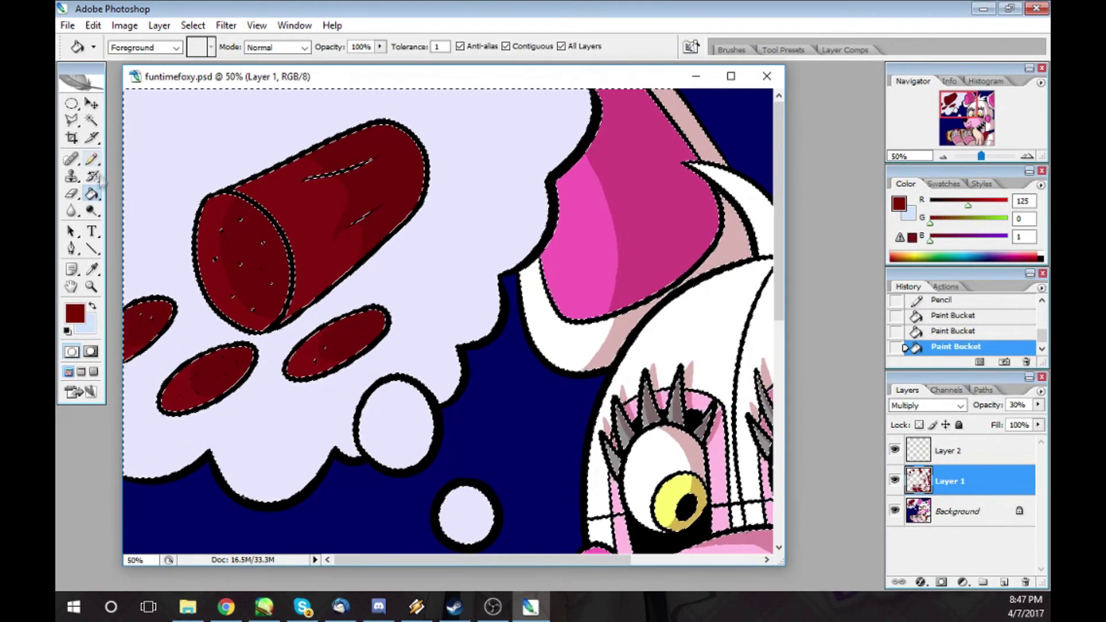
- Draw a shadow line through the thought bubble's cloud behind the cylinder and slices, and fill the shaded area
left_click(92, 159)
left_click_drag(439, 90, 422, 133)
left_click_drag(246, 326, 124, 388)
left_click(92, 194)
left_click(305, 402)
- Draw a curved shadow line in each of the two small round thought bubbles and fill their shaded sides
left_click(92, 159)
mouse_move(363, 417)
left_mouse_down()
mouse_move(380, 402)
mouse_move(395, 468)
left_mouse_up()
left_click(92, 193)
left_click(422, 420)
left_click_drag(779, 225, 779, 321)
left_click(92, 159)
left_click_drag(444, 294, 473, 333)
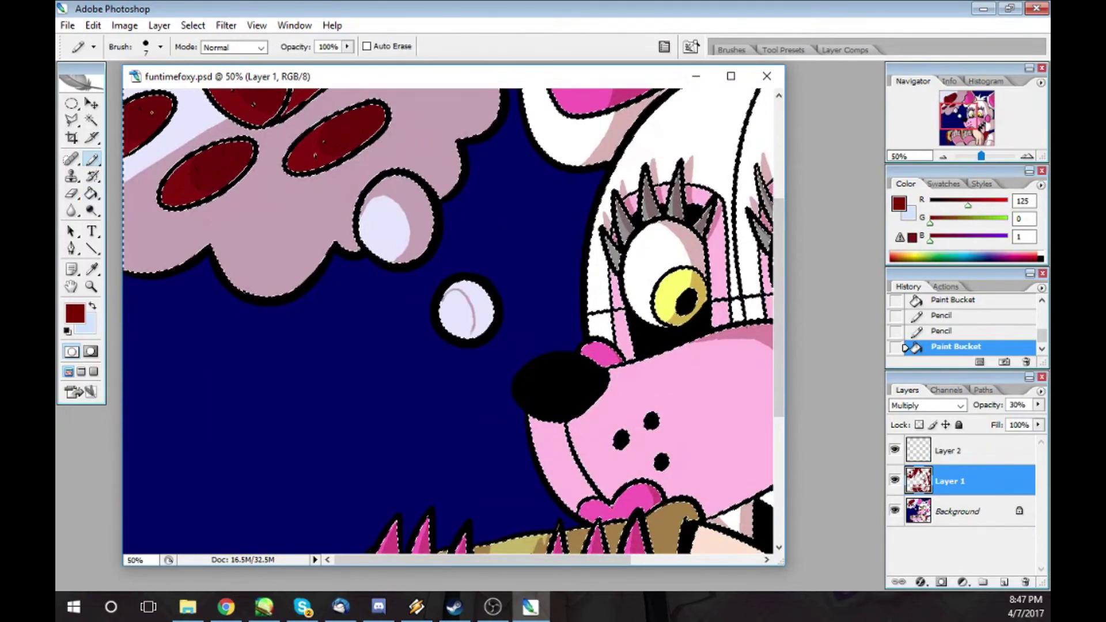
left_click(93, 193)
left_click(482, 302)
- On the Background layer, pencil yellow specks (RGB 240, 255, 0) onto the cylinder's end face and the slices
scroll(481, 302, "up", 5)
left_click(92, 306)
left_click(92, 305)
left_click(75, 313)
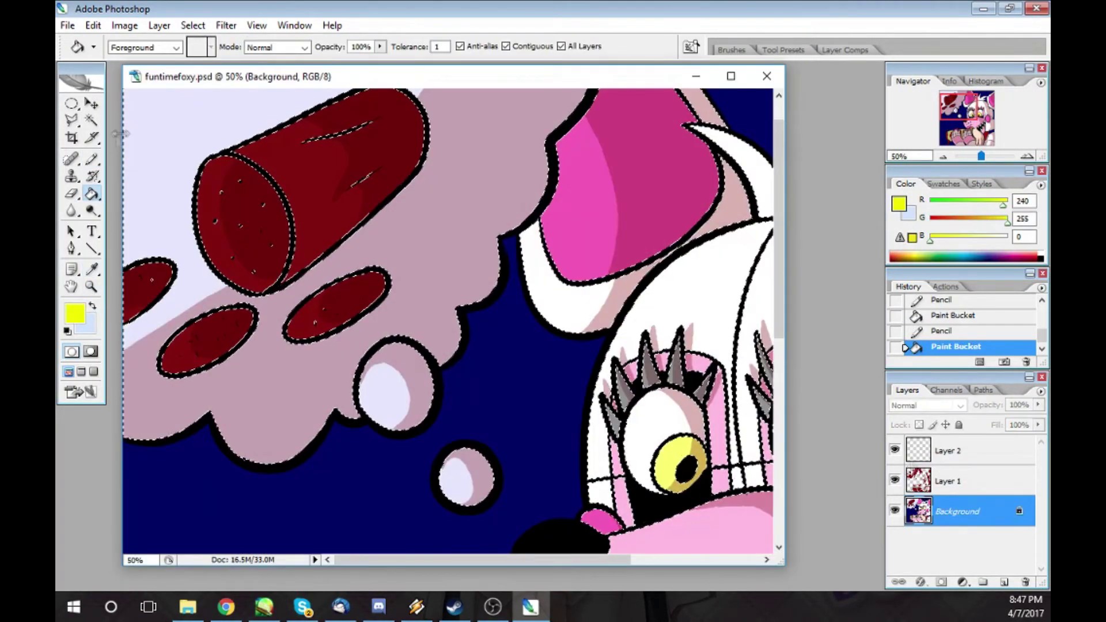
key("b")
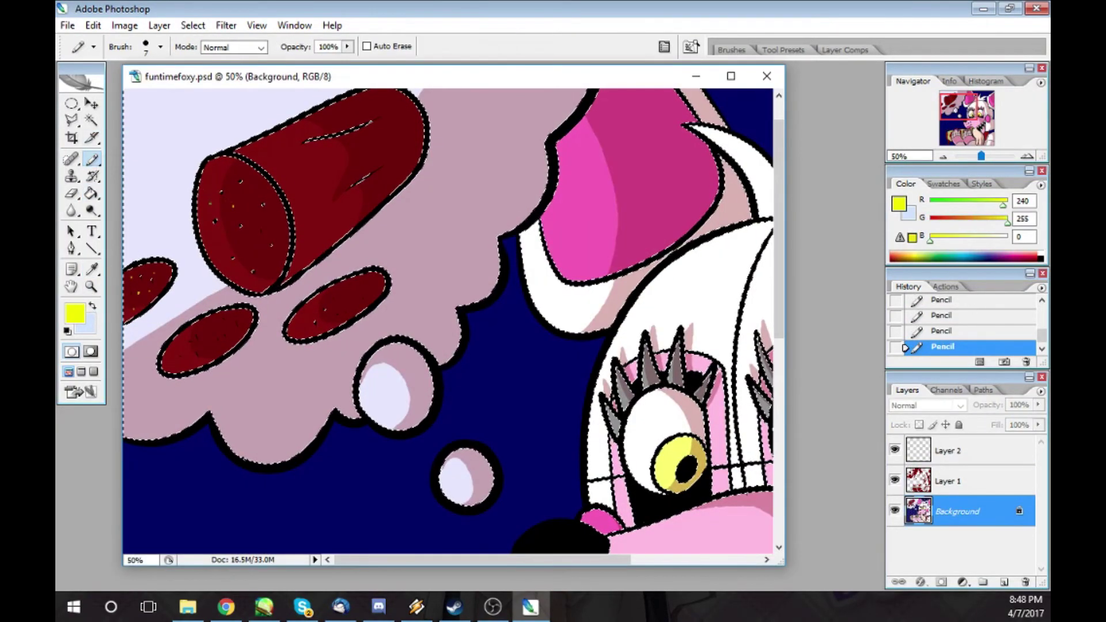
left_click_drag(235, 335, 229, 344)
left_click(314, 324)
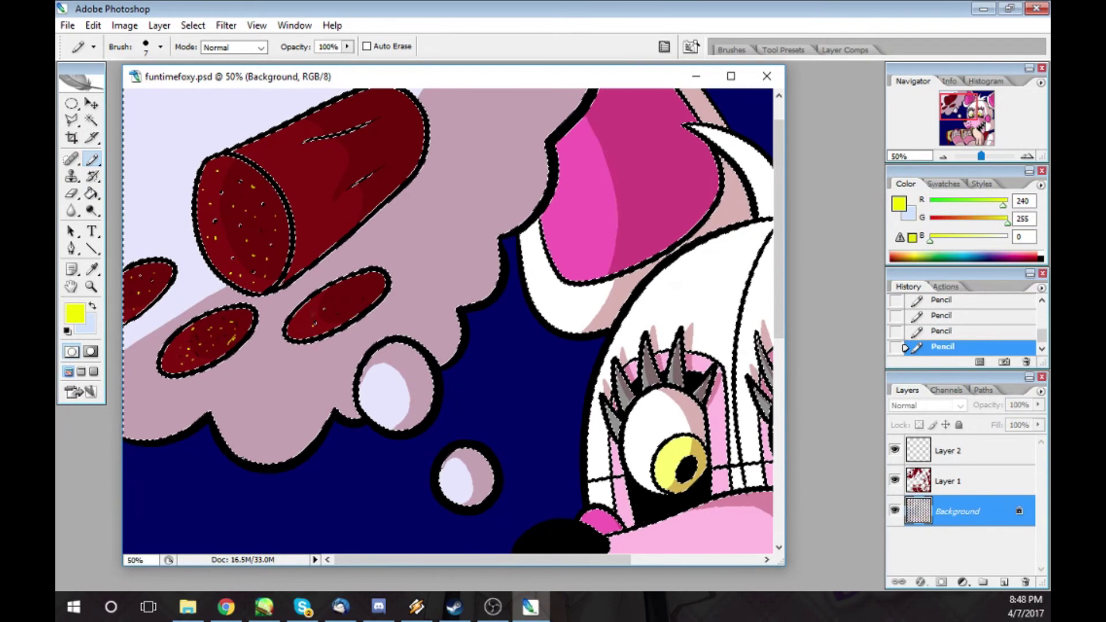
- Make Layer 1 active and pick up its dark red shading colour (RGB 125, 0, 1) with the Eyedropper
left_click(74, 314)
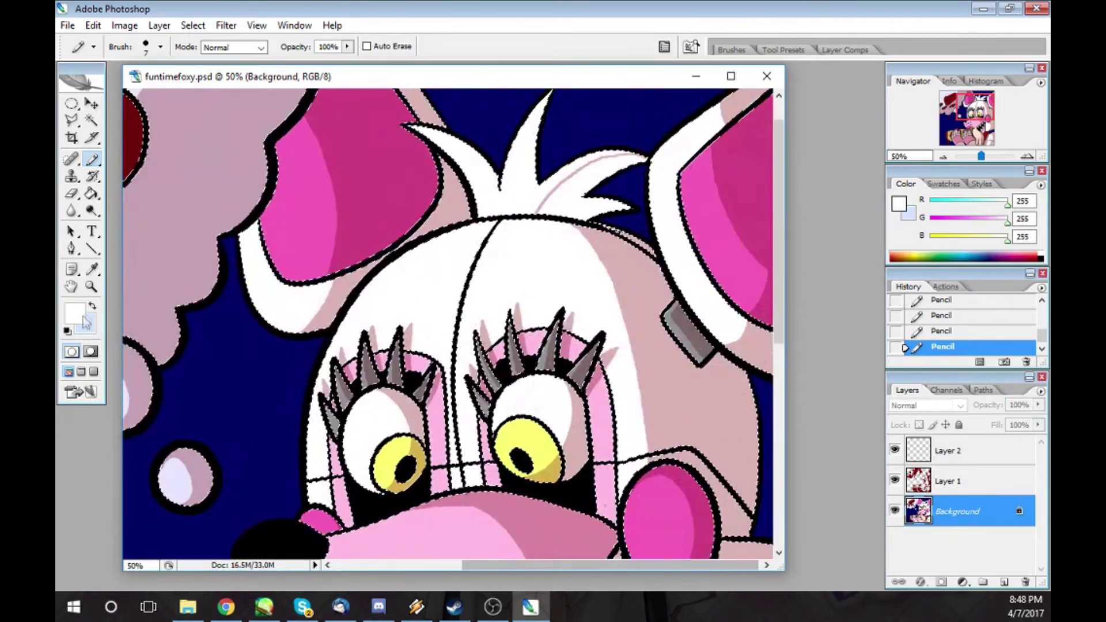
left_click(92, 306)
left_click(962, 453)
left_click(962, 480)
left_click(92, 269)
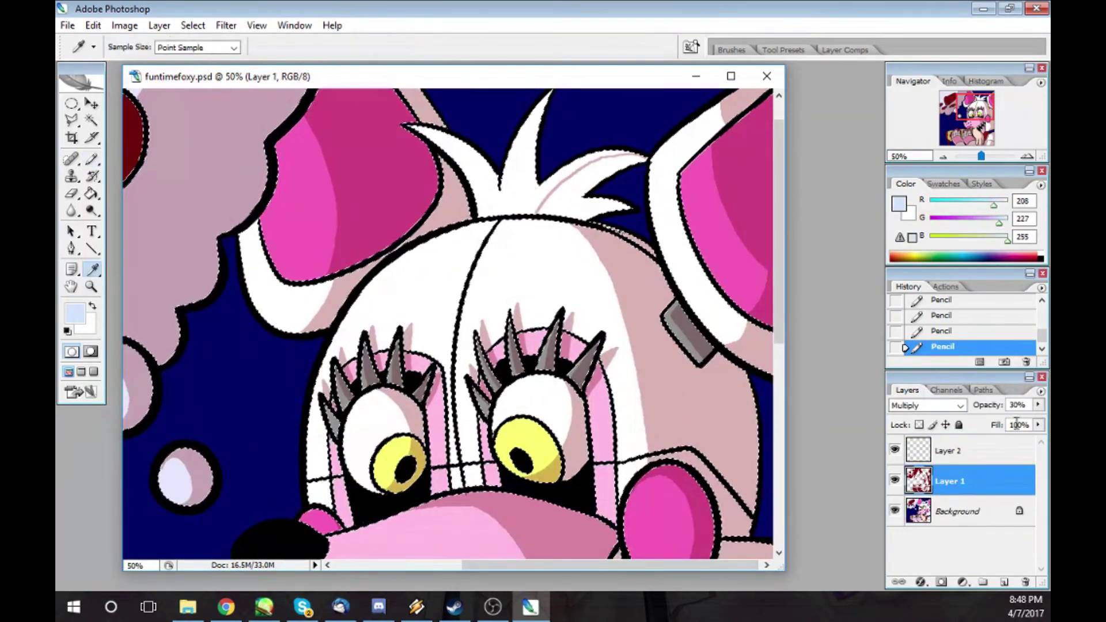
left_click(1038, 405)
mouse_move(984, 423)
left_mouse_down()
mouse_move(1038, 424)
mouse_move(973, 431)
mouse_move(982, 438)
left_mouse_up()
left_click(700, 412)
- Keep Layer 1 at 30% opacity and fill the outlined shadow on the white hair tuft
left_click(895, 511)
left_click(895, 511)
left_click(1038, 405)
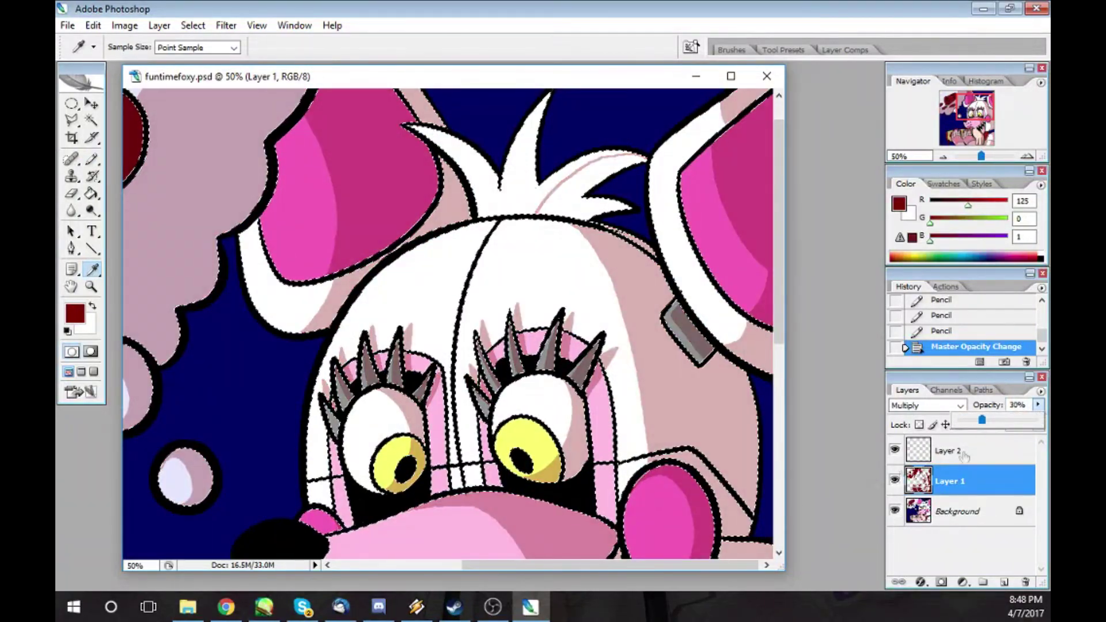
key("g")
left_click(578, 197)
- On Layer 2, draw pale lavender highlights (RGB 222, 224, 255) on both yellow irises and fill them
left_click(954, 451)
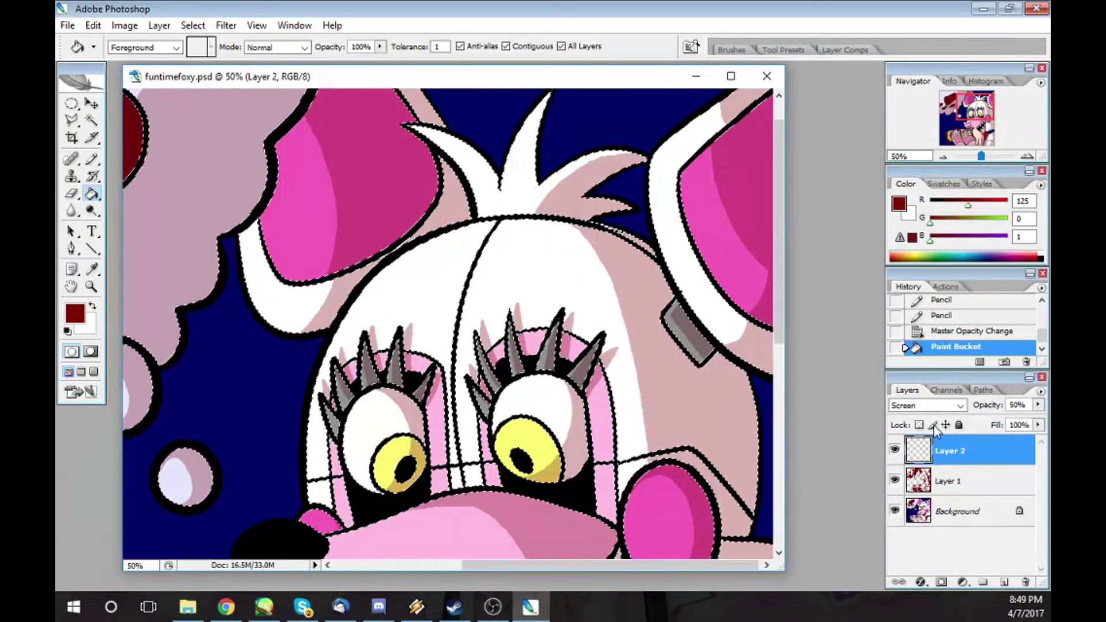
left_click(900, 204)
left_click(707, 145)
key("b")
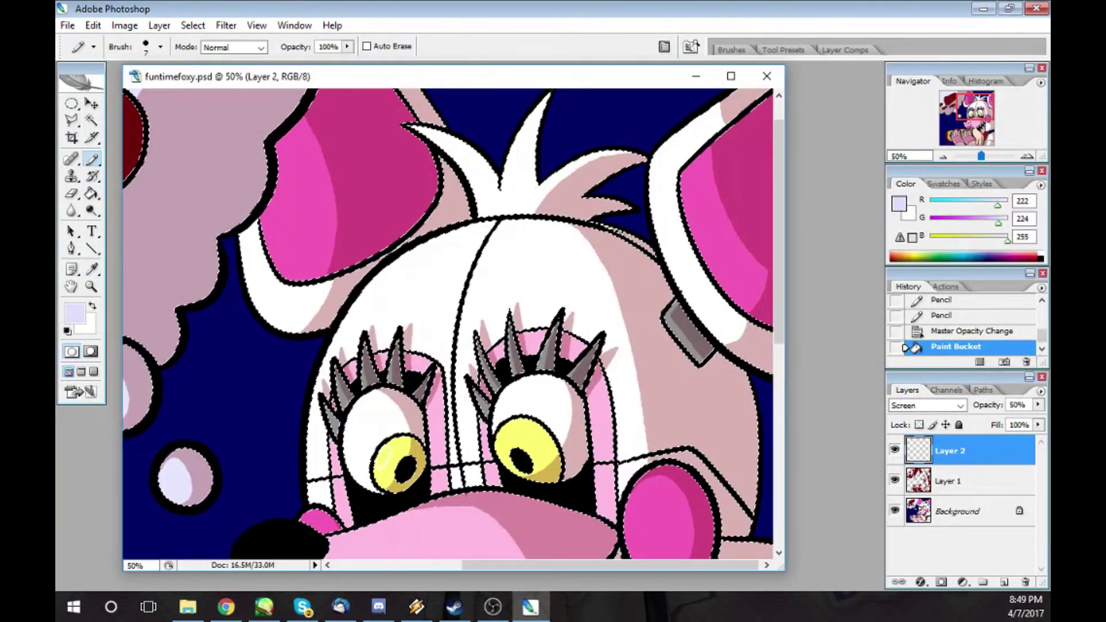
left_click_drag(395, 443, 380, 460)
left_click_drag(518, 420, 503, 446)
left_click(507, 431)
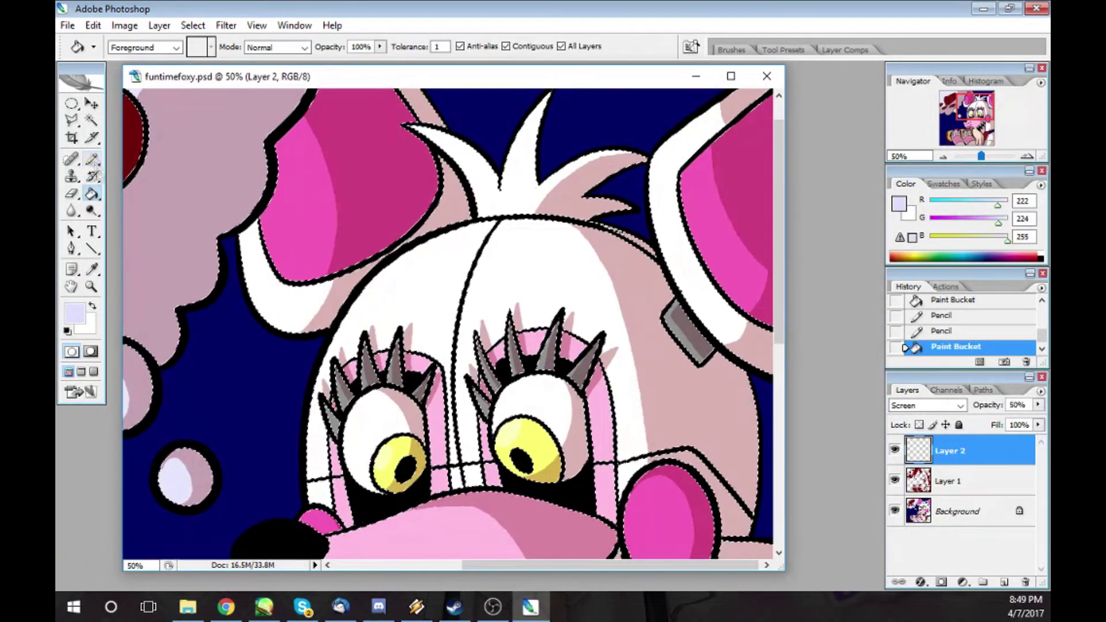
- Touch up the highlight on the yellow iris nearest the cheek disc with small pencil dabs
key("b")
left_click(505, 428)
left_click(509, 425)
left_click(516, 422)
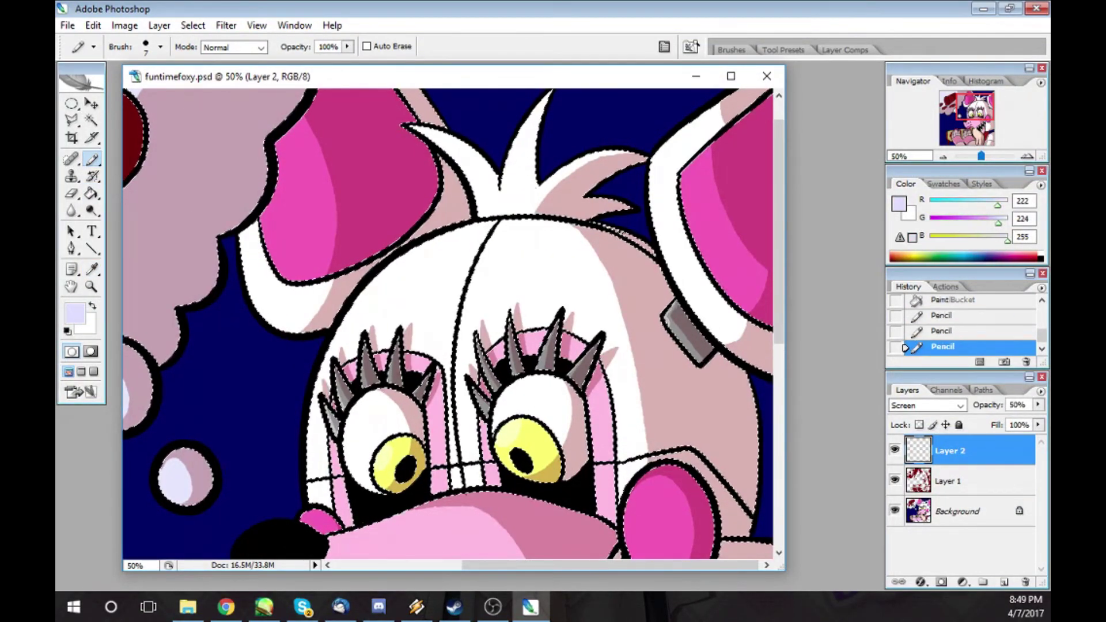
left_click(511, 429)
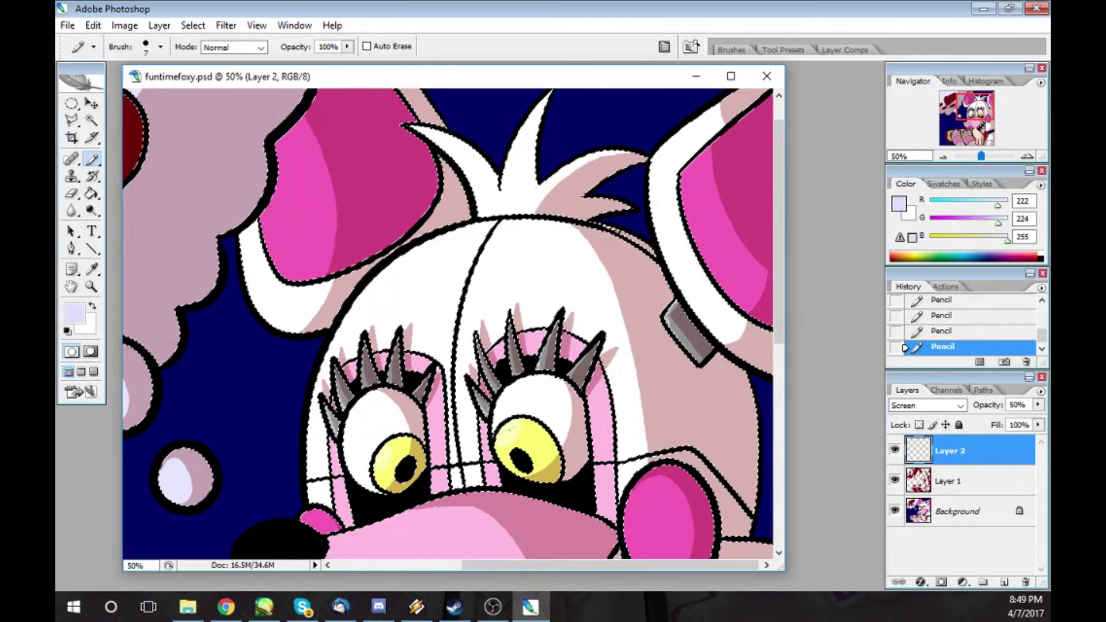
- Outline and fill highlights on the large pink cheek disc and the small pink cheek behind the nose
scroll(448, 323, "down", 4)
left_click_drag(631, 283, 656, 361)
key("g")
left_click(651, 316)
key("b")
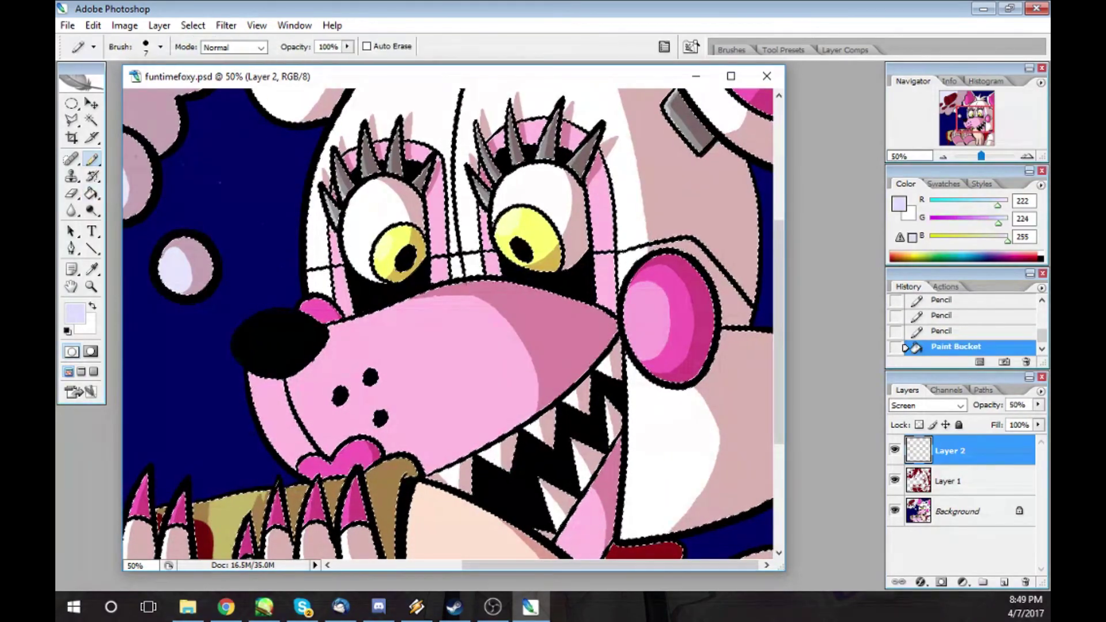
left_click(178, 122)
key("g")
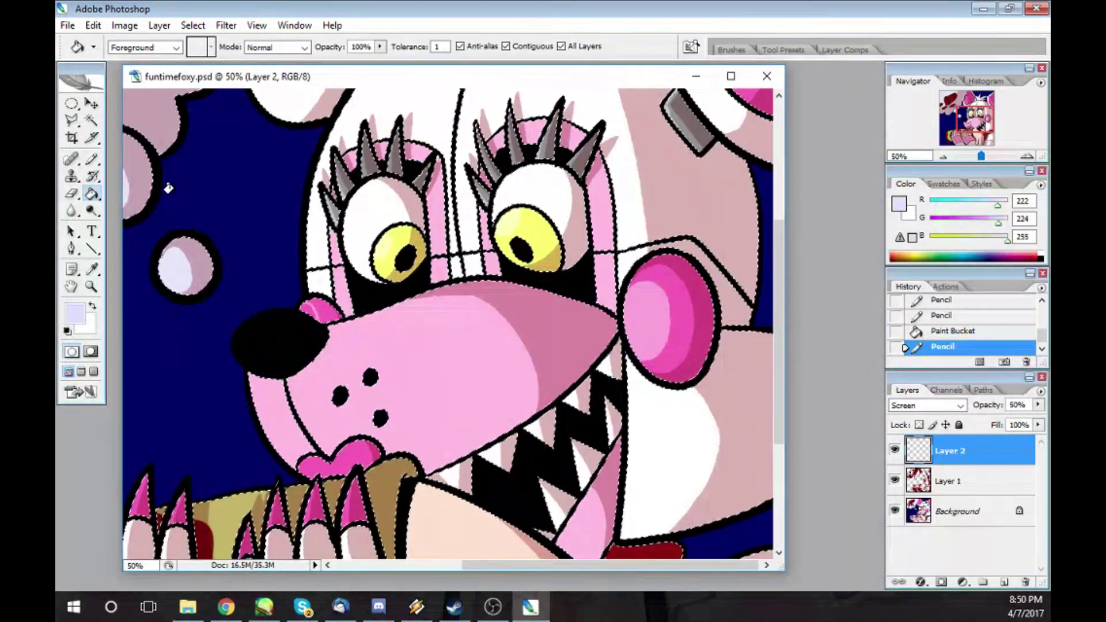
left_click(310, 308)
- Draw a highlight line along the outer edge of the muzzle below the nose and fill the strip
key("b")
mouse_move(254, 381)
left_mouse_down()
mouse_move(290, 453)
mouse_move(265, 423)
left_mouse_up()
left_click_drag(266, 425, 279, 439)
key("g")
left_click(258, 400)
left_click(277, 431)
- Draw a small solid oval highlight on the dark red bow at the neck and undo the stray fill
left_click_drag(780, 290, 784, 337)
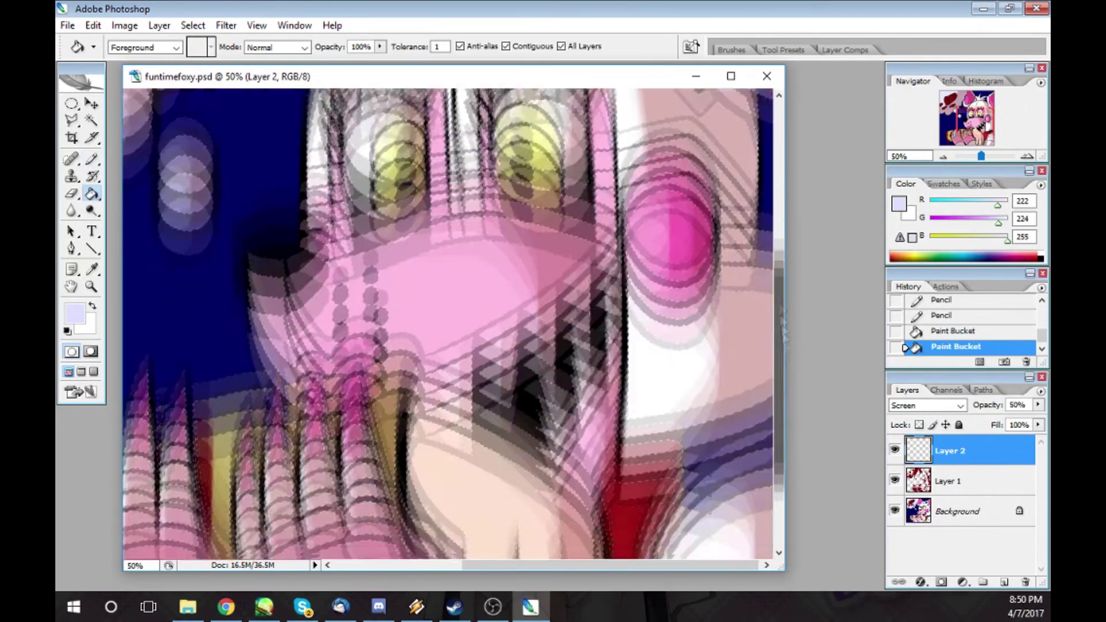
key("b")
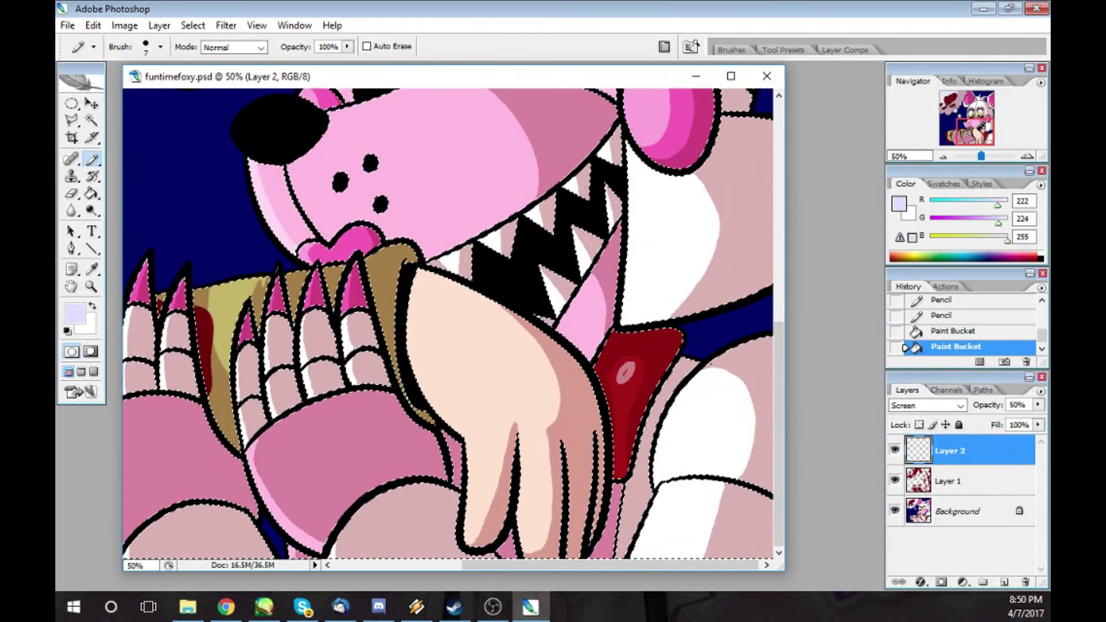
left_click_drag(625, 373, 624, 377)
key("g")
left_click(541, 504)
key("ctrl+z")
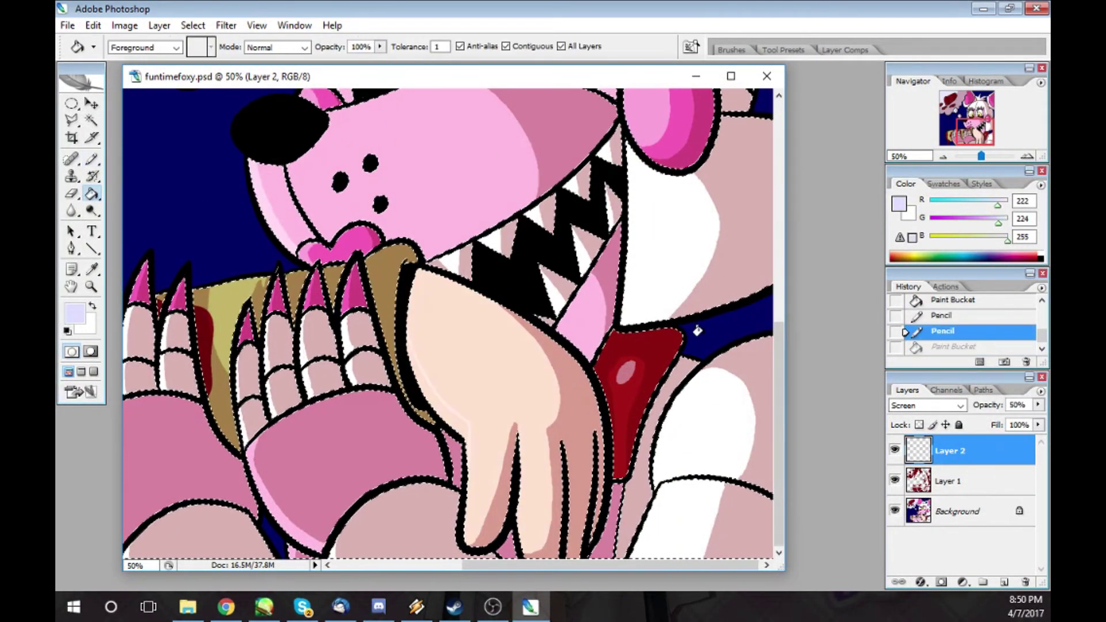
- Draw a highlight line along the outer edge of the peach-coloured hand and fill the strip
key("b")
left_click_drag(409, 347, 471, 421)
left_click_drag(471, 421, 468, 442)
key("g")
left_click(439, 390)
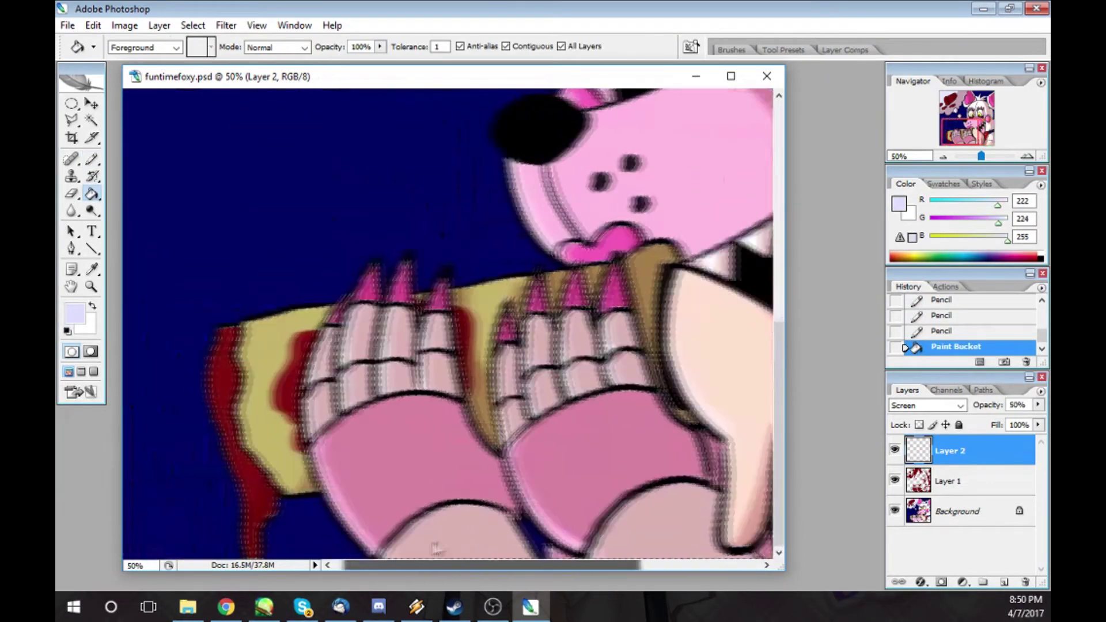
- Pencil small highlights onto the pink claws of both hands holding the cylinder
left_click_drag(729, 424, 712, 481)
left_click_drag(586, 279, 582, 296)
left_click_drag(379, 279, 378, 288)
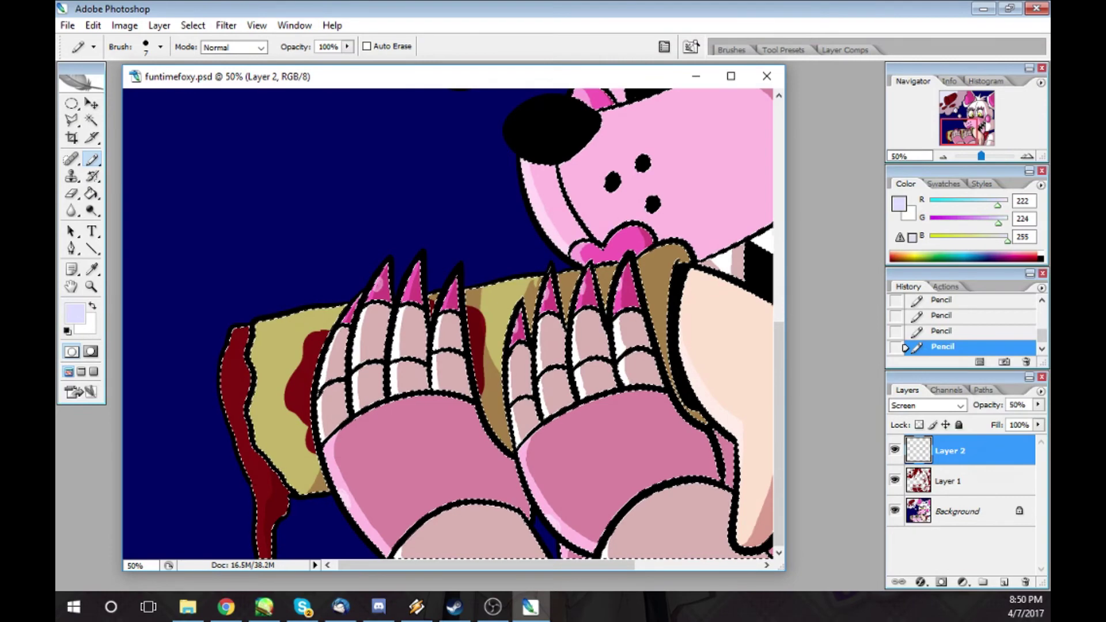
left_click_drag(453, 285, 449, 295)
left_click_drag(352, 310, 348, 316)
- Draw highlight lines on the held cylinder's tan surface and dark red end, and fill the highlighted strips
left_click_drag(264, 323, 265, 364)
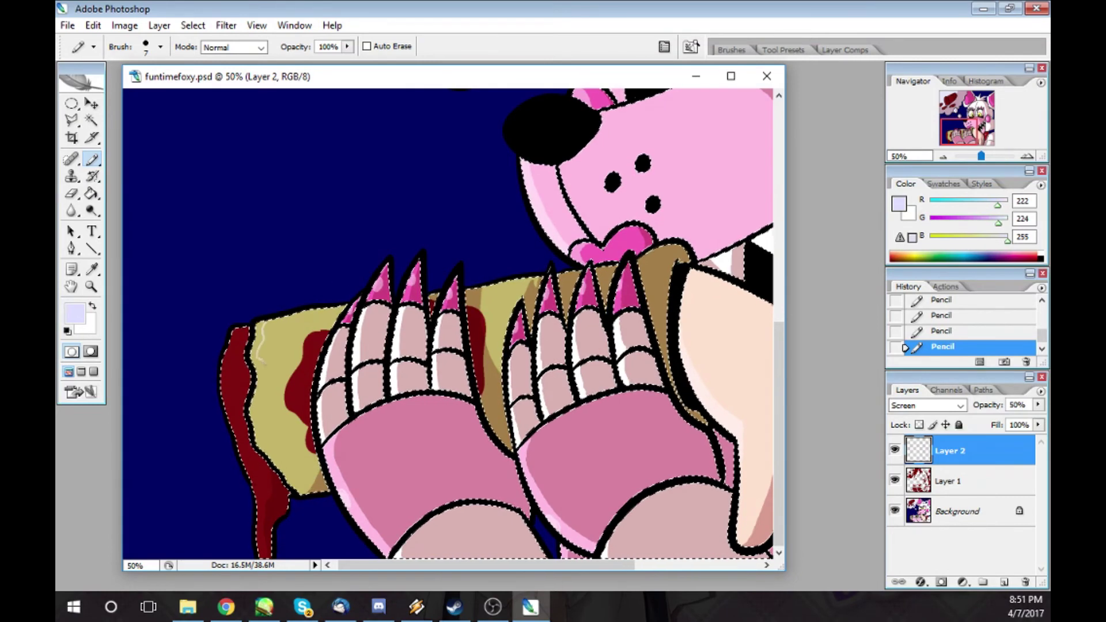
left_click_drag(237, 329, 228, 385)
key("g")
left_click(228, 360)
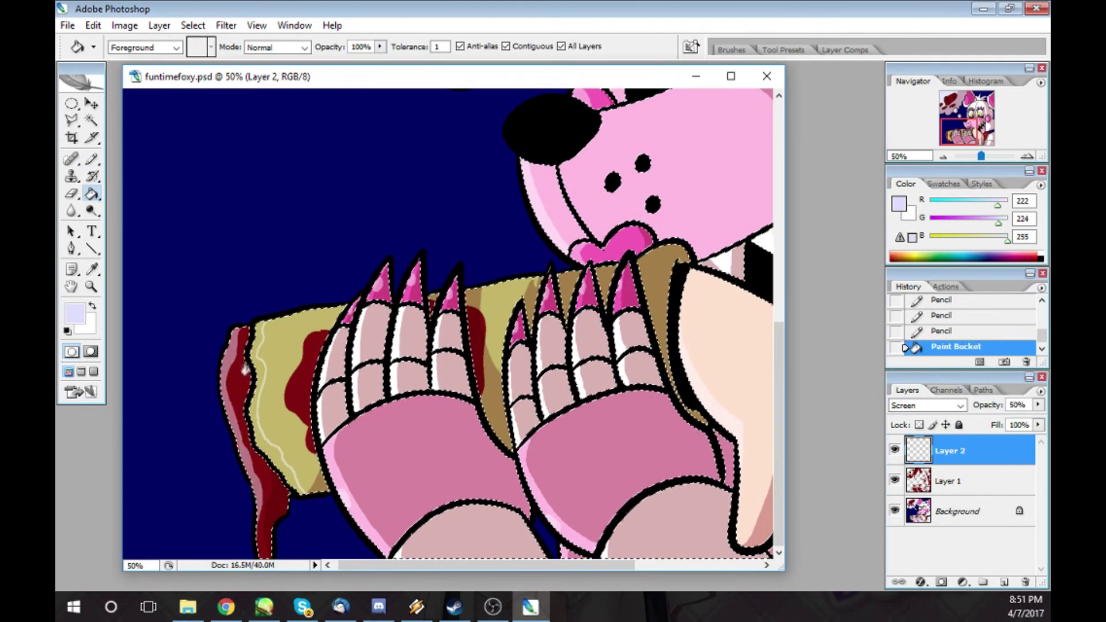
left_click(254, 390)
- Show the whole drawing and deselect the current selection
key("ctrl+minus")
key("ctrl+minus")
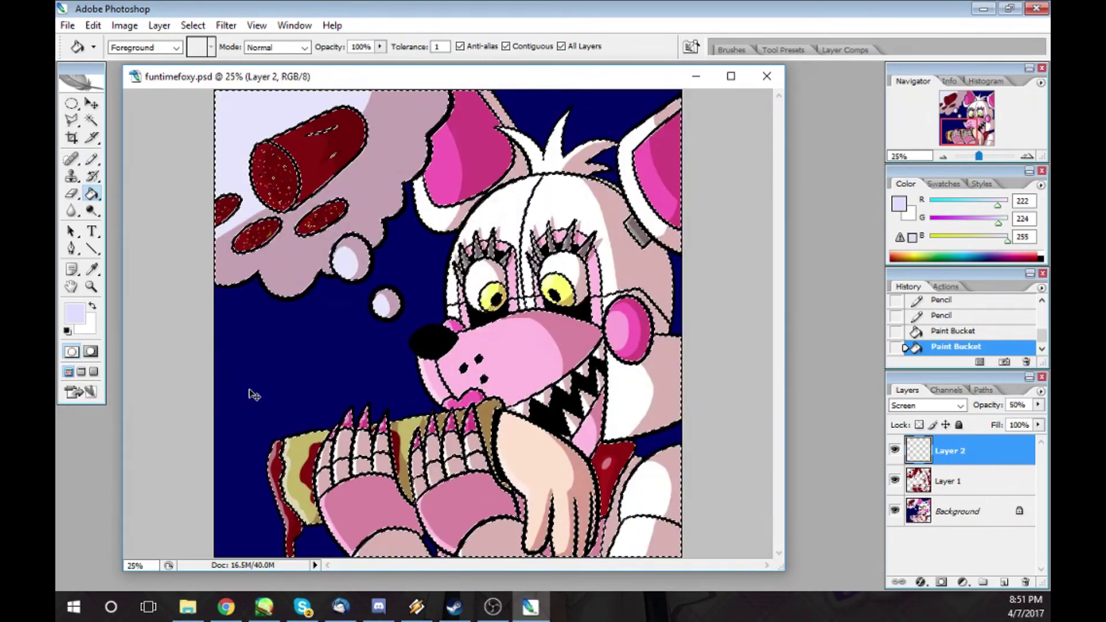
key("w")
left_click(193, 25)
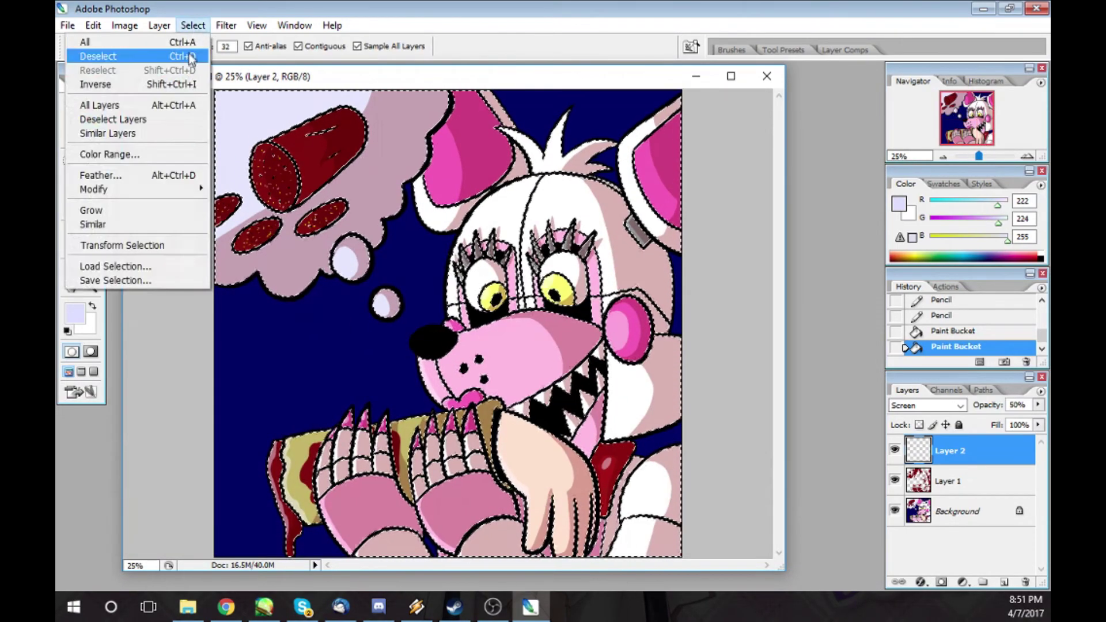
left_click(190, 56)
left_click(193, 26)
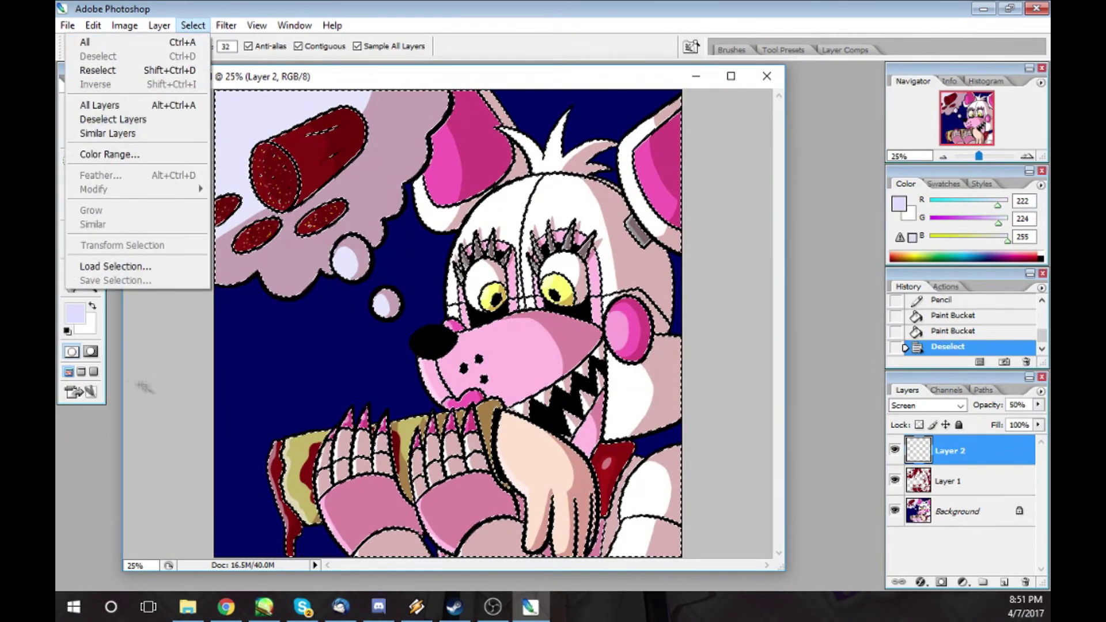
- Select all dark blue background areas around the character and thought bubble with the Magic Wand
left_click(144, 387)
left_click(382, 366)
left_click(321, 544)
left_click(436, 550)
key("ctrl+z")
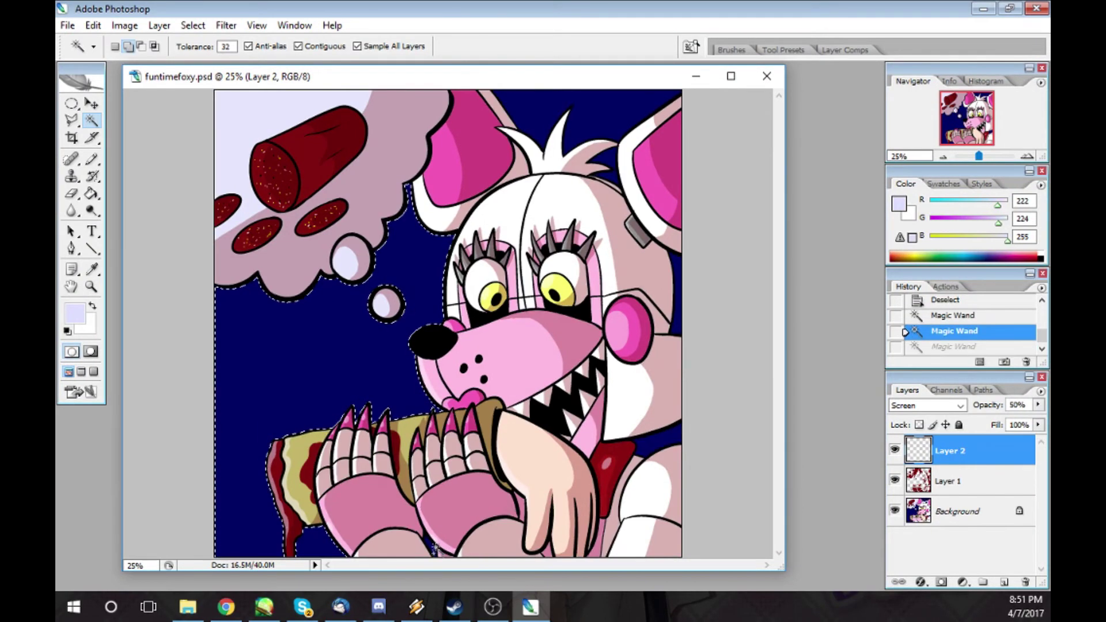
left_click(945, 346)
- Set the foreground colour to a brighter blue with RGB values 48, 54, 183
left_click(80, 303)
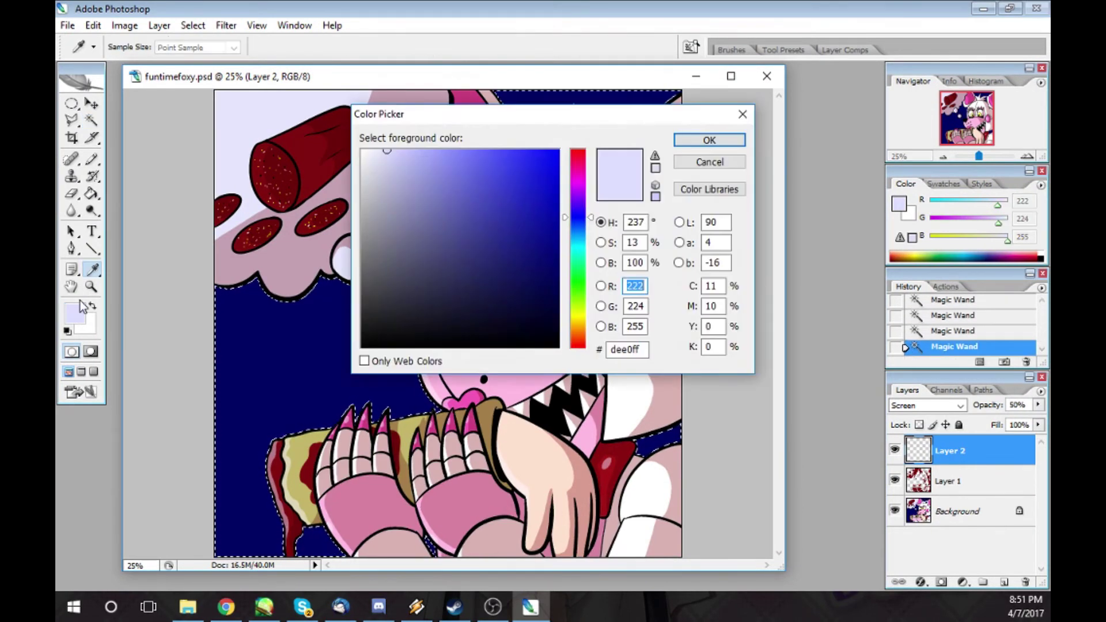
left_click(556, 271)
left_click(514, 225)
left_click(508, 205)
left_click(709, 140)
- Brush a soft blue glow into the selected background on the Background layer with a 2500 px brush, and deselect
left_click(961, 510)
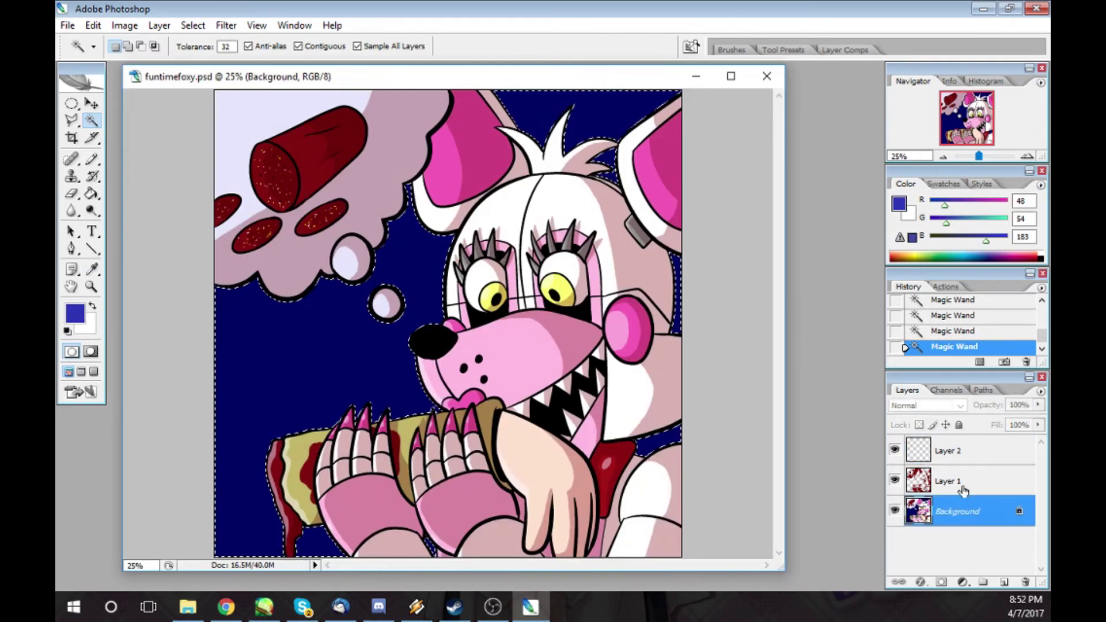
key("b")
left_click(480, 326)
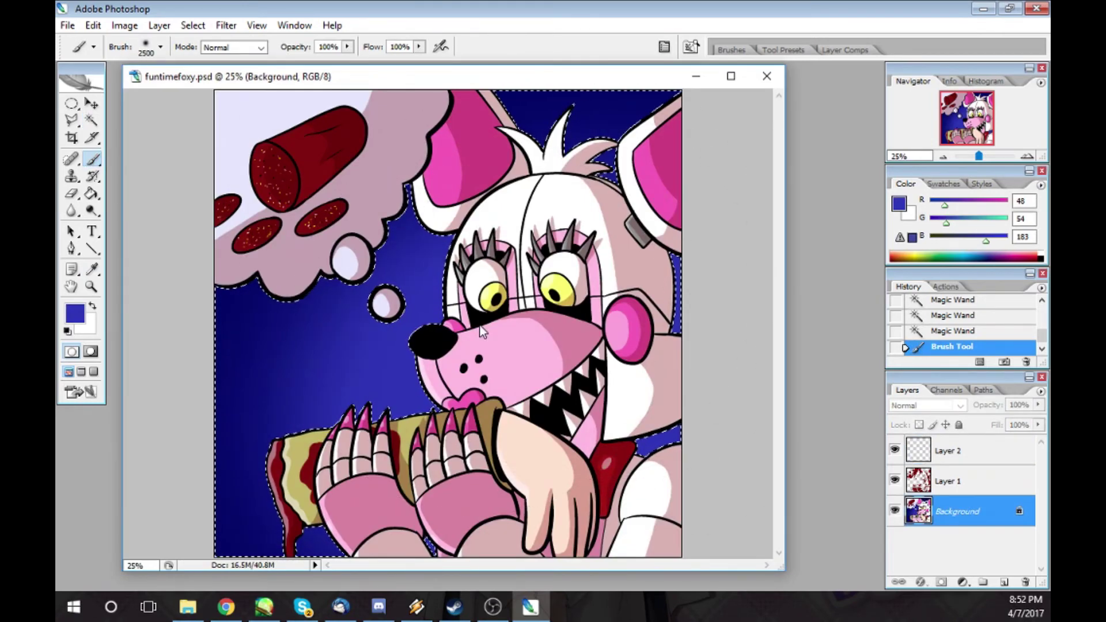
left_click(194, 26)
left_click(198, 52)
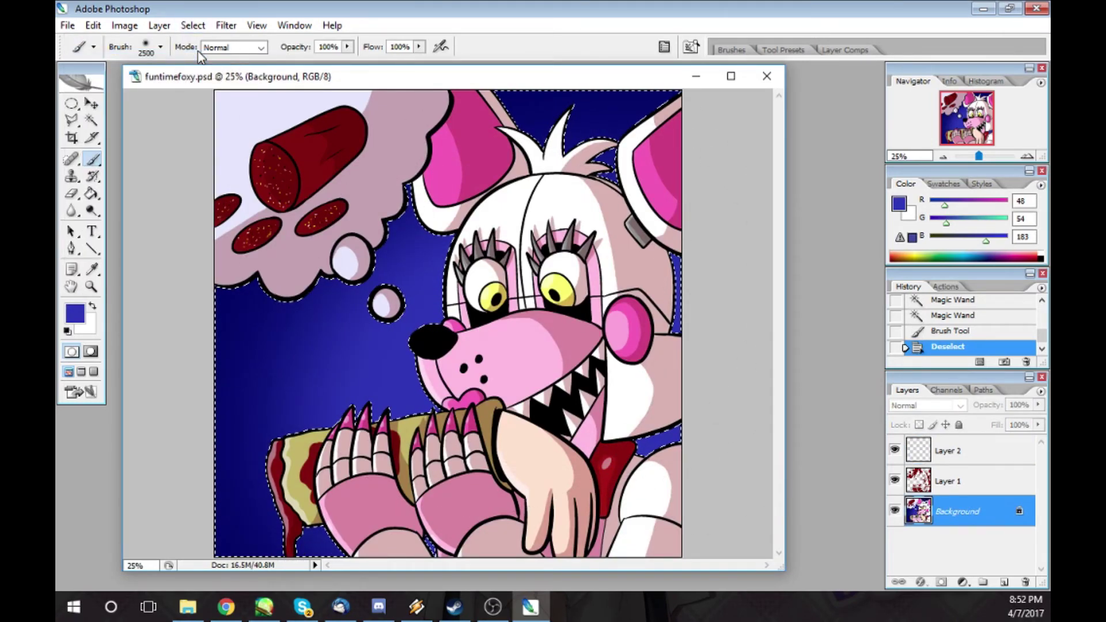
- Add a new layer above Layer 2 and set the foreground colour to pure red, ff0000
left_click(979, 451)
left_click(1004, 582)
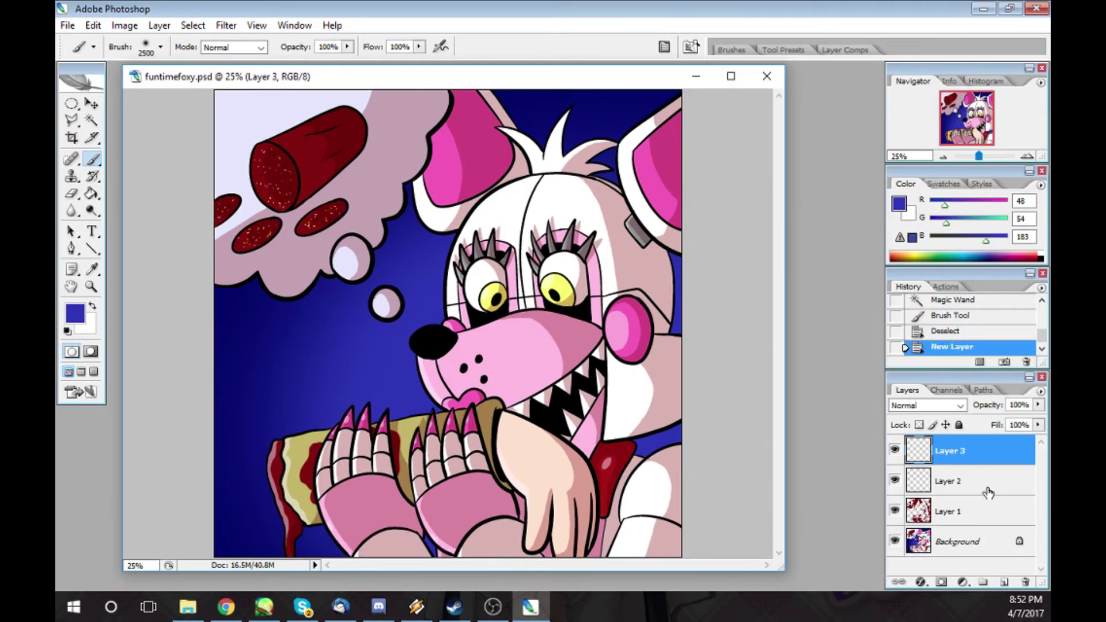
left_click(899, 203)
left_click_drag(578, 282, 577, 349)
left_click(558, 151)
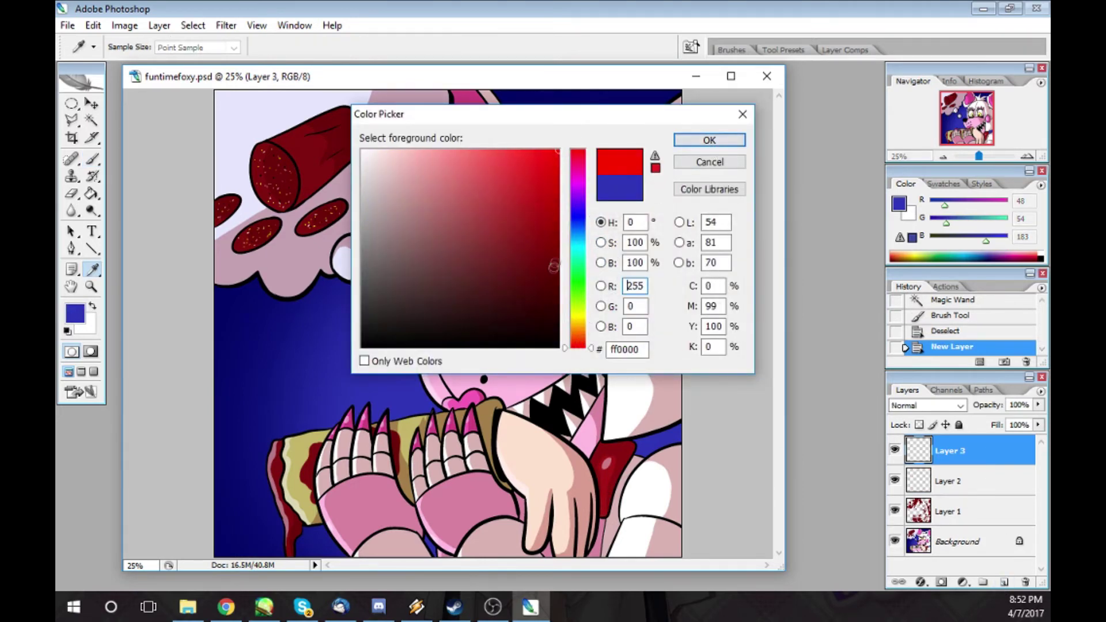
left_click(709, 140)
- Fill the new top layer with the red foreground colour in Normal mode at 100% opacity
left_click(93, 26)
left_click(124, 215)
left_click(584, 184)
left_click(536, 201)
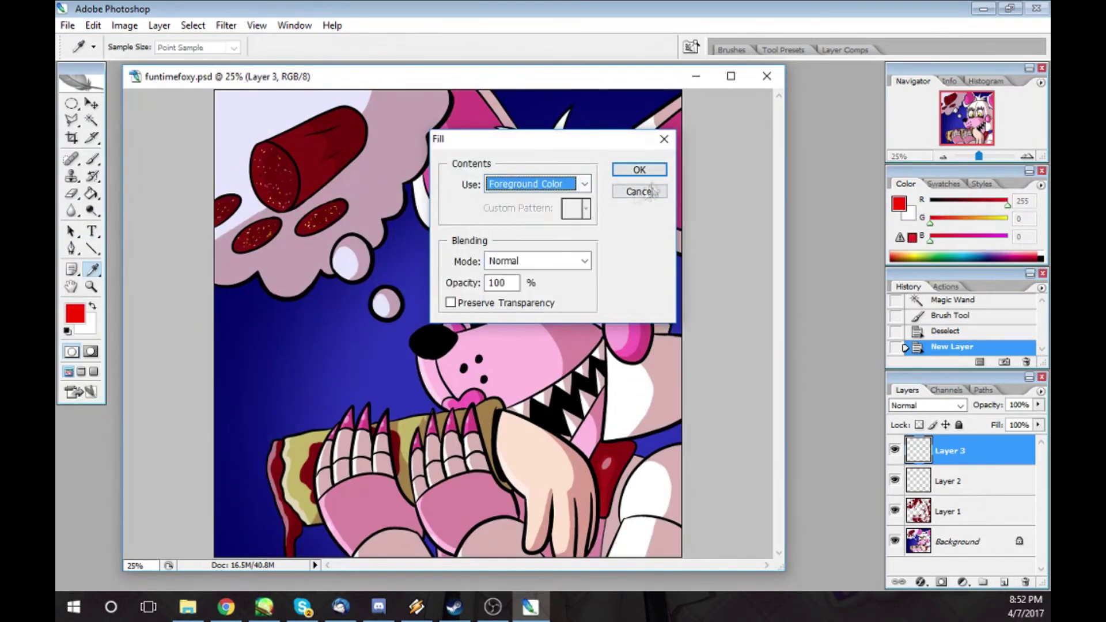
left_click(644, 170)
left_click(969, 333)
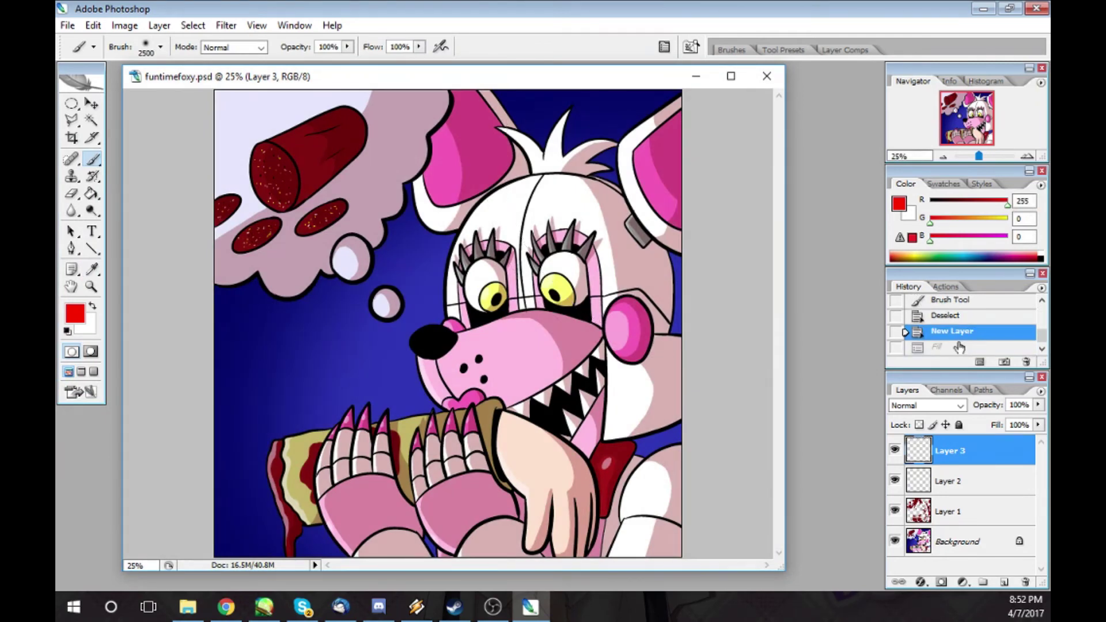
left_click(959, 347)
- Set the red Layer 3 to Multiply blending at 50% opacity
left_click(927, 405)
left_click(916, 102)
left_click_drag(1037, 405, 999, 427)
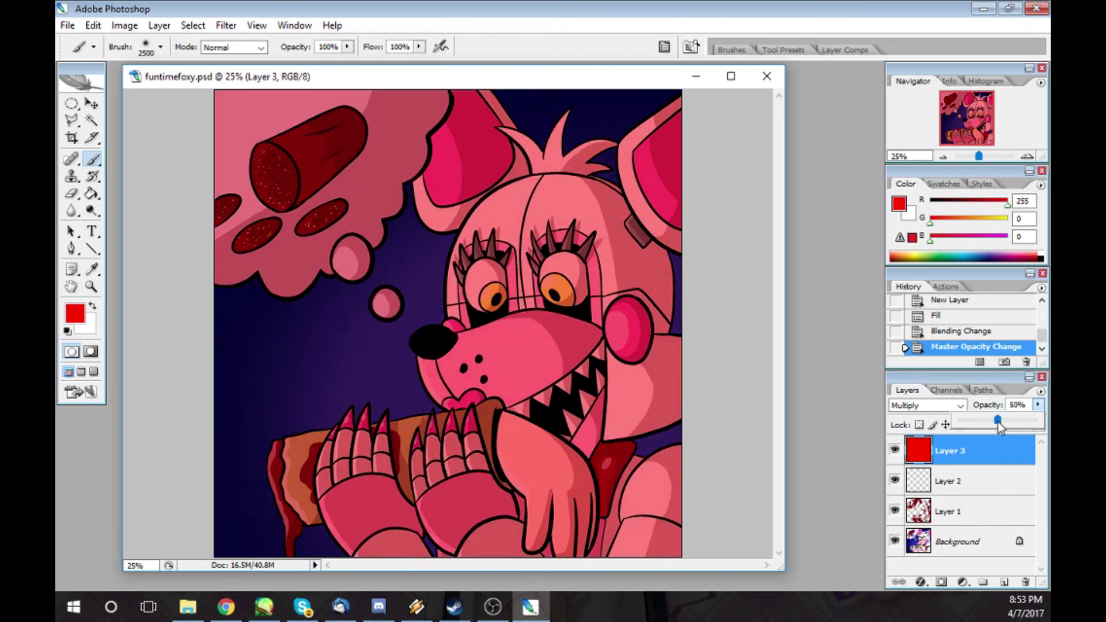
- Hide Layers 1 and 2, select the thought bubble, its small circles and the meat pieces, clear the red there on Layer 3 and deselect
left_click(91, 120)
left_click(895, 481)
left_click(895, 512)
left_click(357, 260)
left_click(357, 259, "shift")
left_click(387, 304, "shift")
left_click(323, 219, "shift")
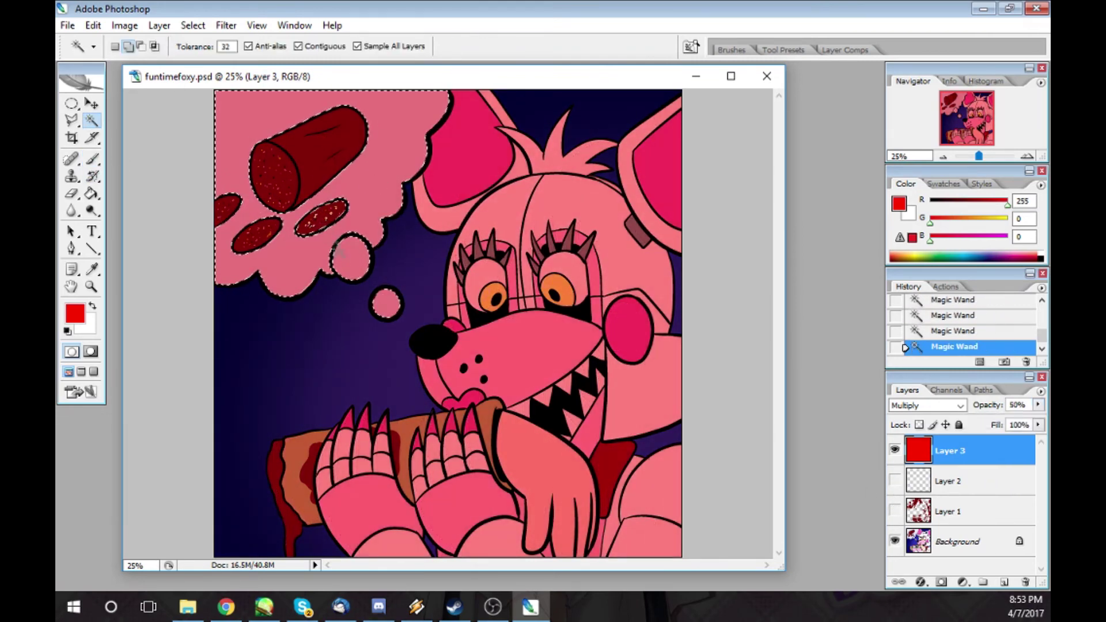
left_click(258, 235, "shift")
left_click(227, 210, "shift")
left_click(280, 181, "shift")
left_click(311, 165, "shift")
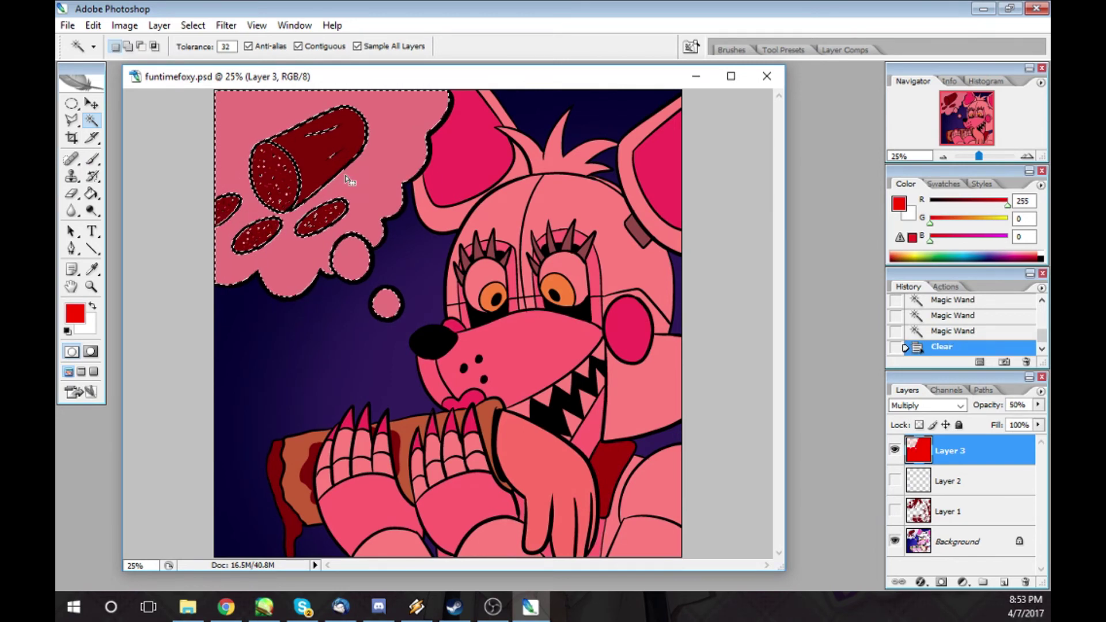
left_click(192, 25)
left_click(111, 54)
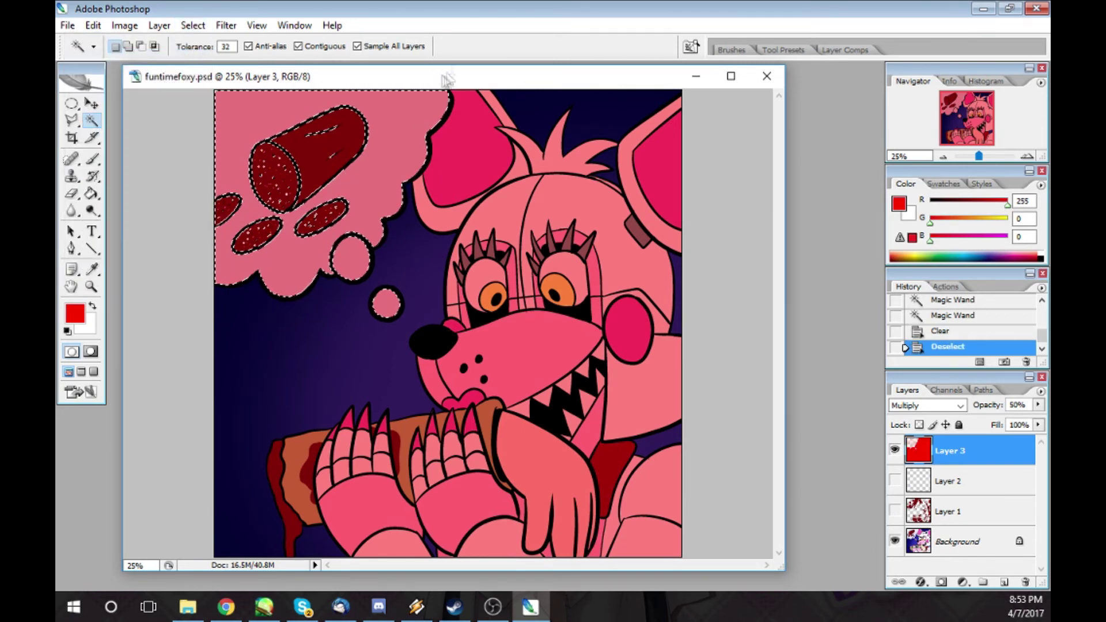
- Erase the red around both eyes and along the upper snout with a soft 50 px eraser, and show Layers 1 and 2
left_click_drag(447, 76, 482, 75)
left_click(71, 193)
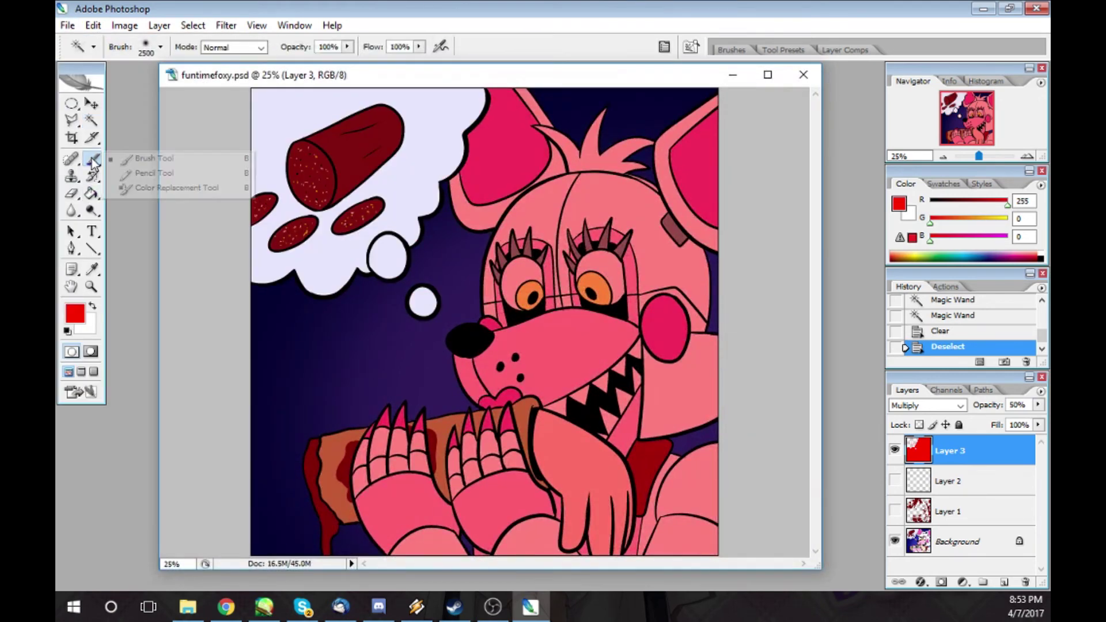
left_click(247, 48)
left_click(245, 61)
left_click(161, 47)
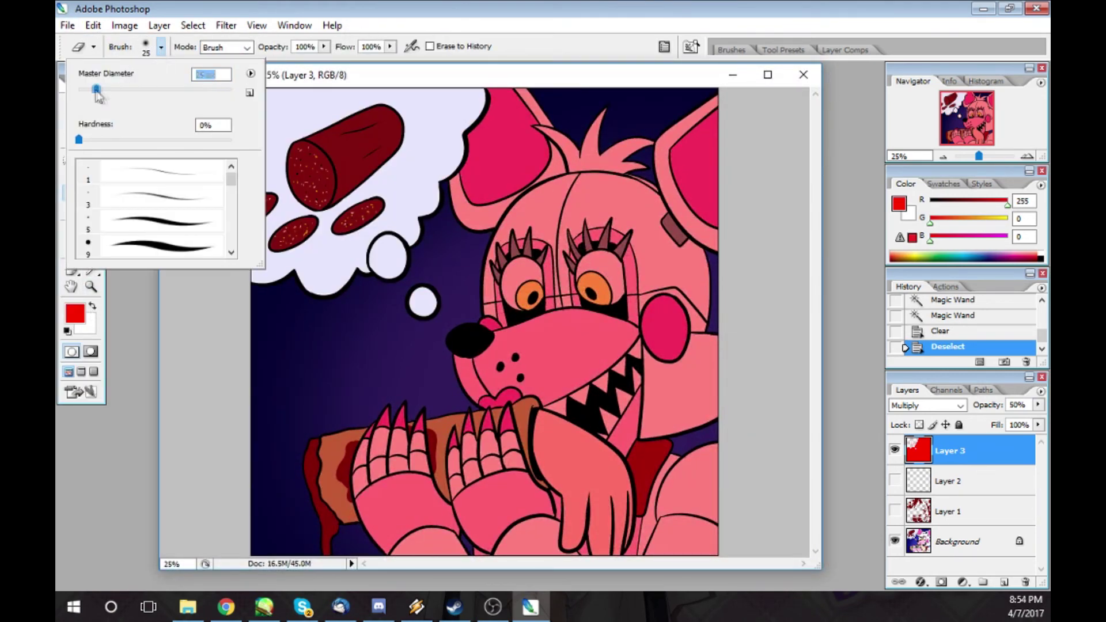
left_click_drag(96, 90, 94, 91)
mouse_move(584, 277)
left_mouse_down()
mouse_move(598, 295)
mouse_move(604, 288)
left_mouse_up()
left_click_drag(525, 290, 536, 294)
left_click_drag(547, 273, 548, 283)
mouse_move(549, 298)
left_mouse_down()
mouse_move(544, 276)
mouse_move(581, 279)
mouse_move(592, 267)
mouse_move(608, 276)
mouse_move(580, 311)
mouse_move(636, 333)
left_mouse_up()
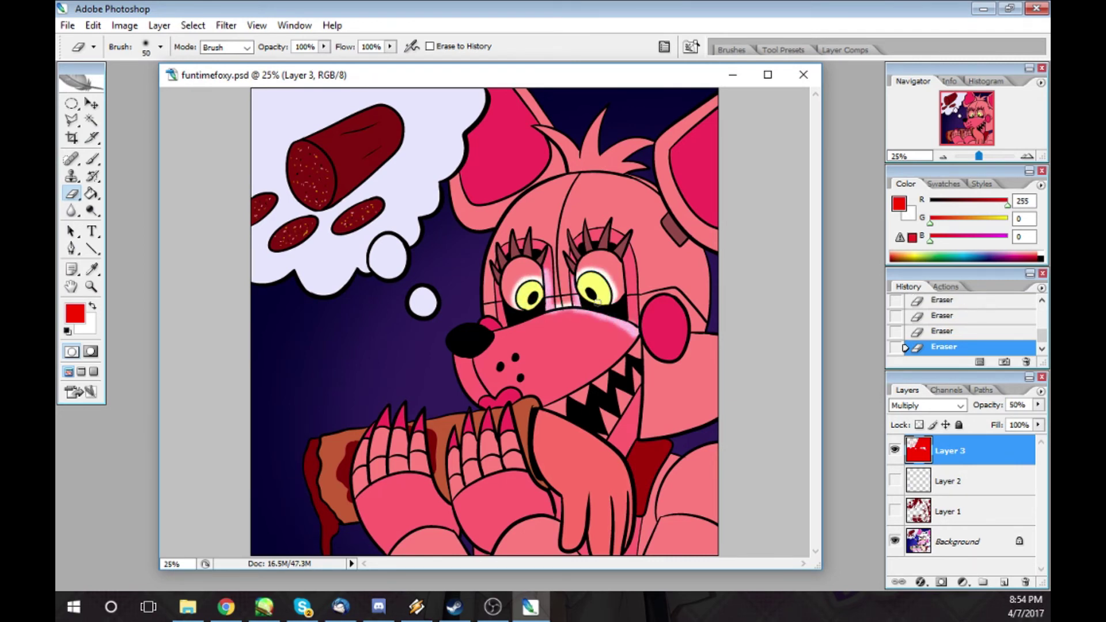
left_click_drag(894, 491, 902, 568)
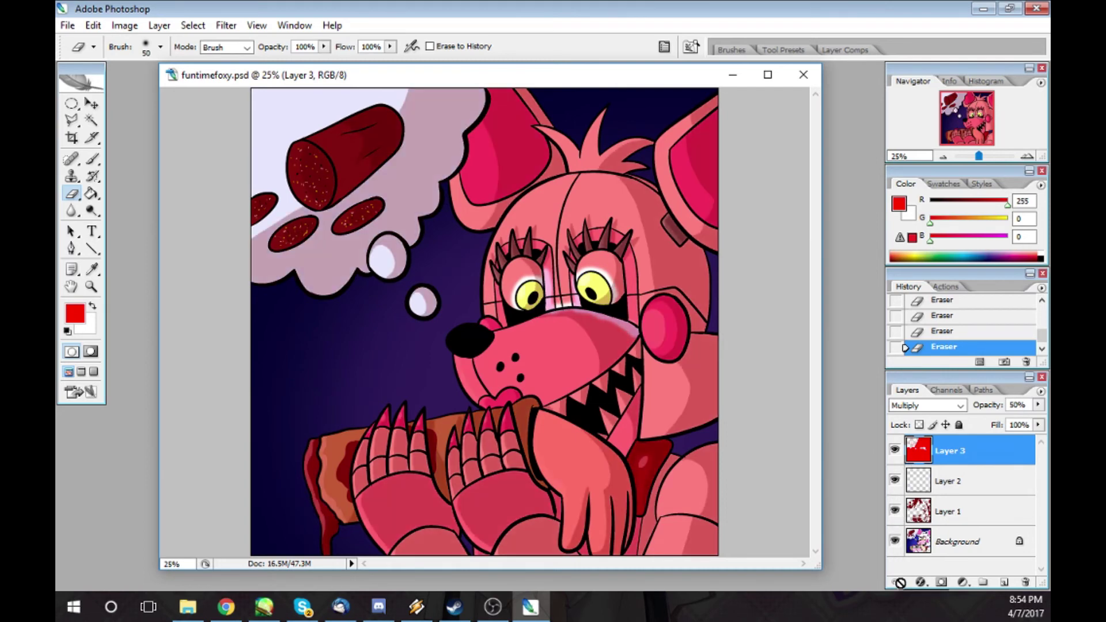
- Flatten the image and undo the flattening
left_click(67, 26)
left_click(68, 26)
left_click(159, 25)
left_click(119, 491)
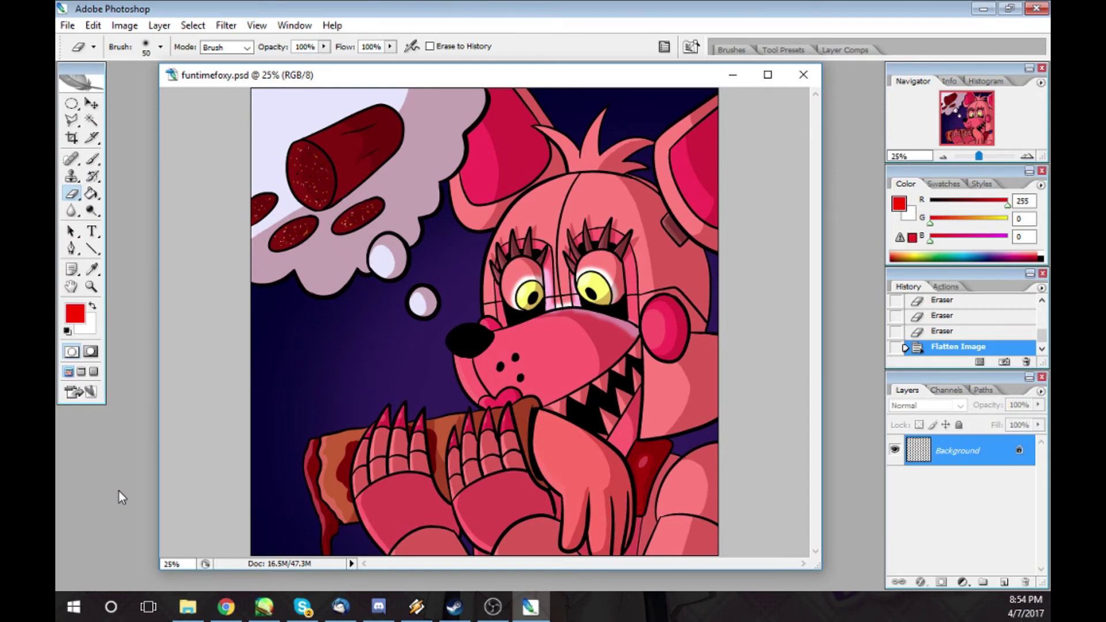
key("ctrl+z")
- With Layer 3 hidden, clear the shadows on the whites of both eyes on Layer 1, show Layer 3 again and deselect
left_click(950, 512)
left_click(895, 482)
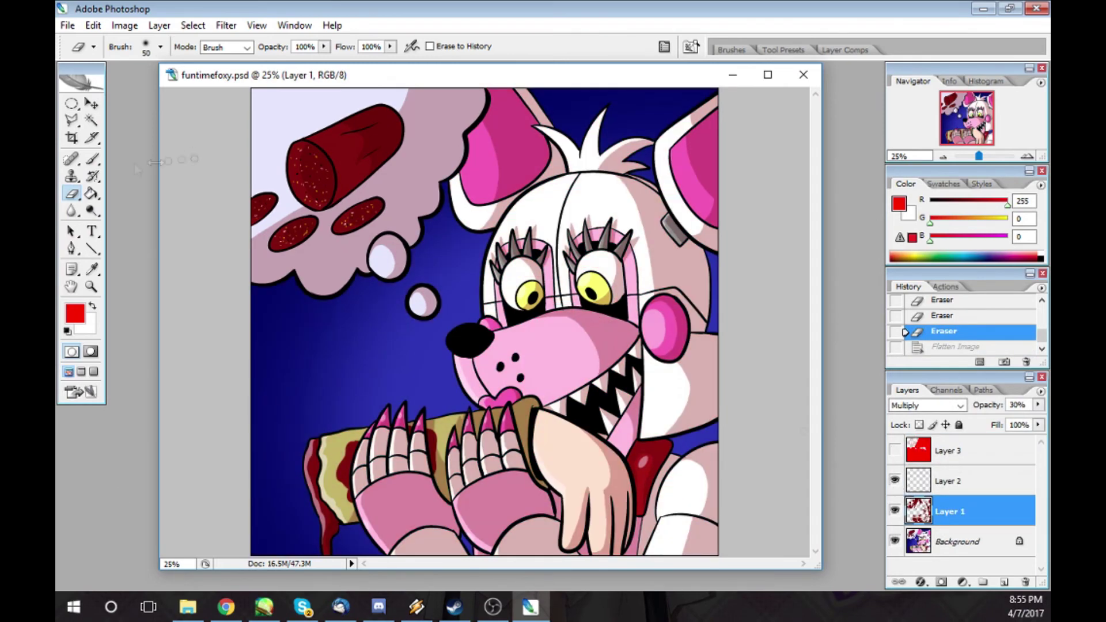
key("w")
left_click(629, 277)
key("Delete")
left_click(533, 271)
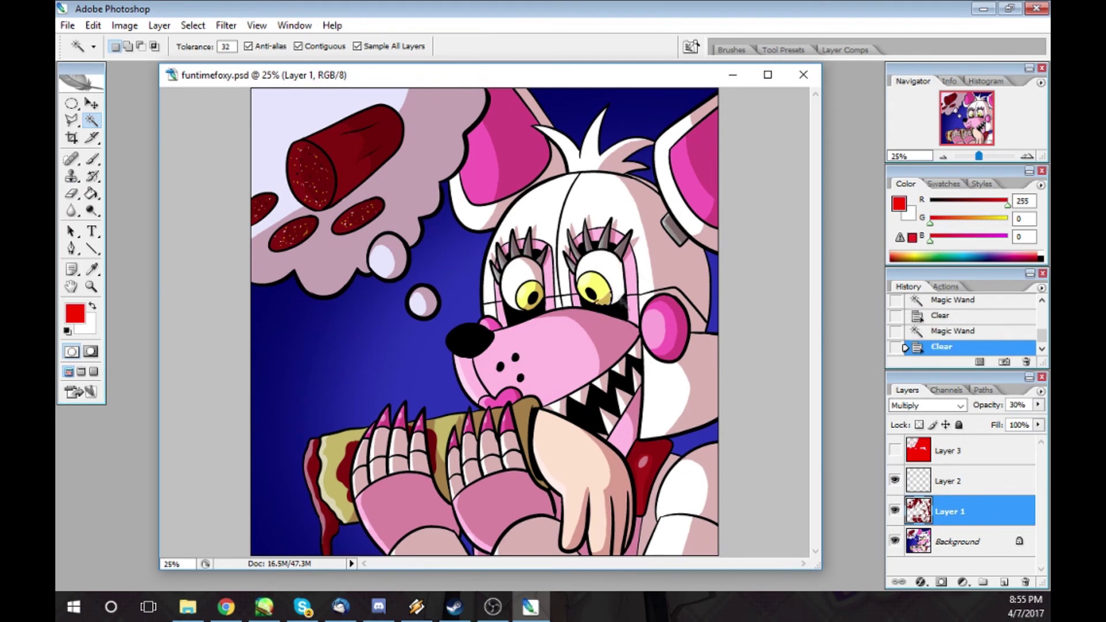
key("Delete")
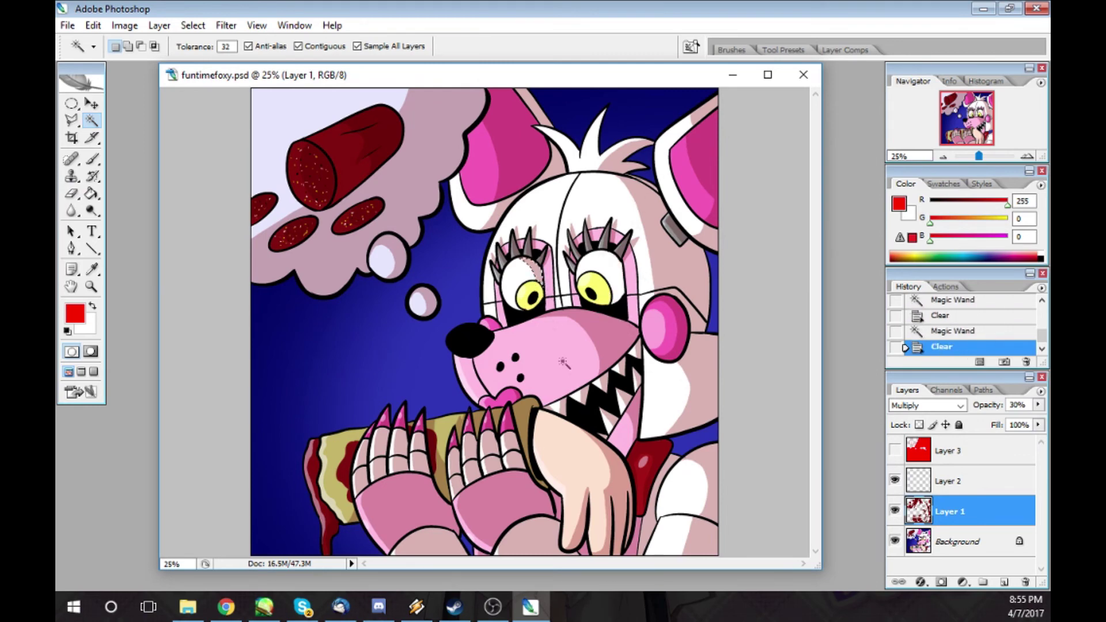
left_click(895, 450)
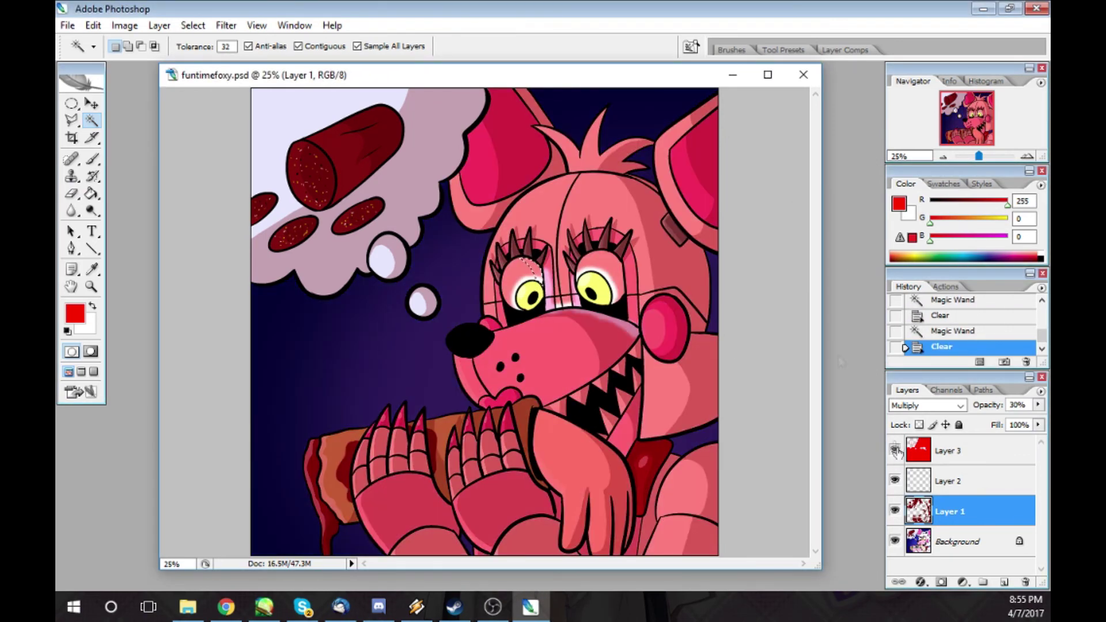
key("ctrl+d")
- Save the drawing and flatten all its layers into one
left_click(67, 25)
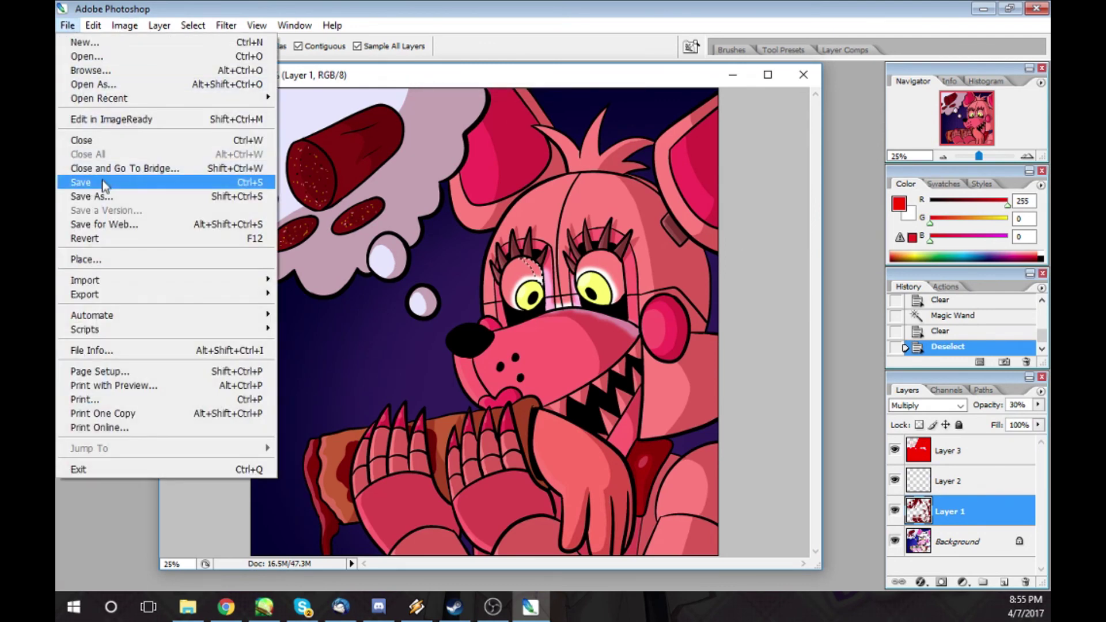
left_click(170, 490)
- Resample the flattened image to a resolution of 72 pixels/inch
left_click(124, 25)
left_click(122, 135)
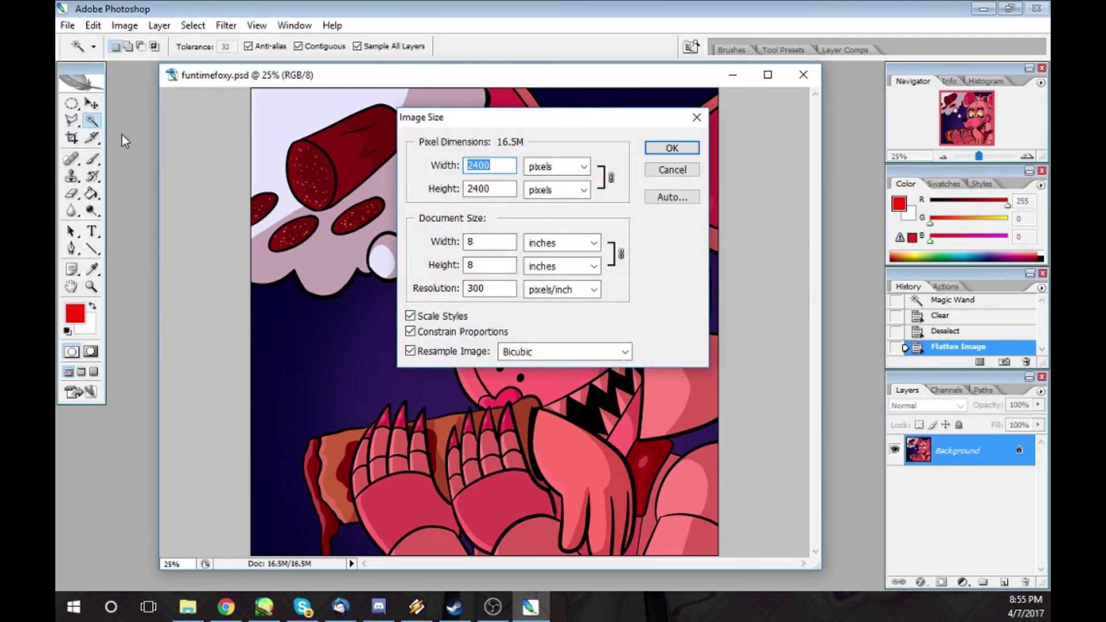
key("Tab")
key("Tab")
key("Tab")
key("Tab")
type("72")
key("Return")
key("ctrl+plus")
key("ctrl+plus")
key("ctrl+plus")
key("ctrl+plus")
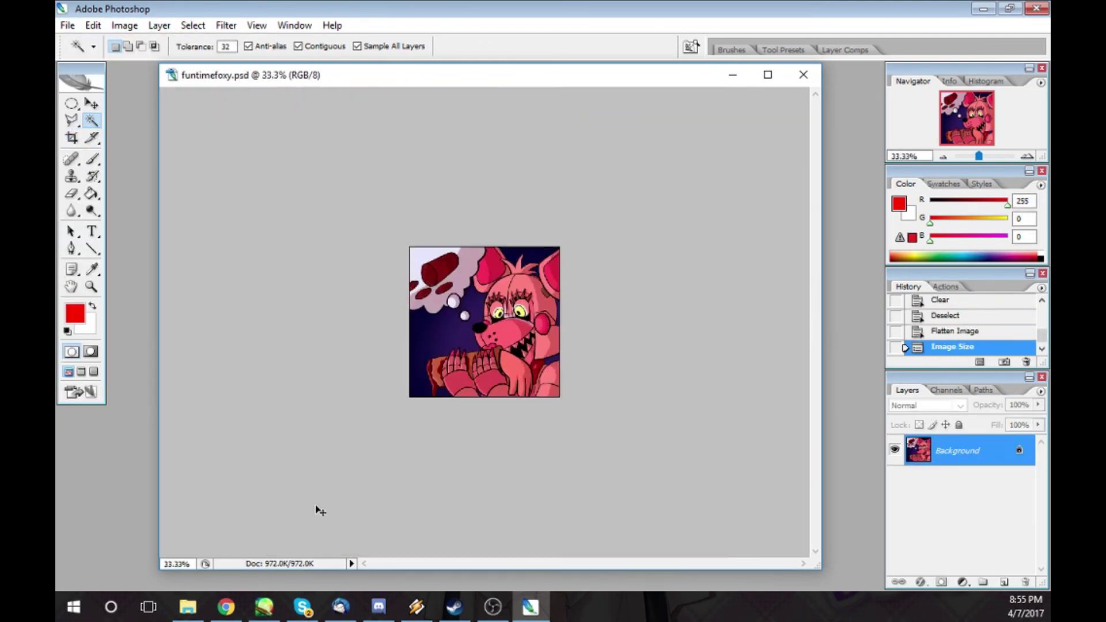